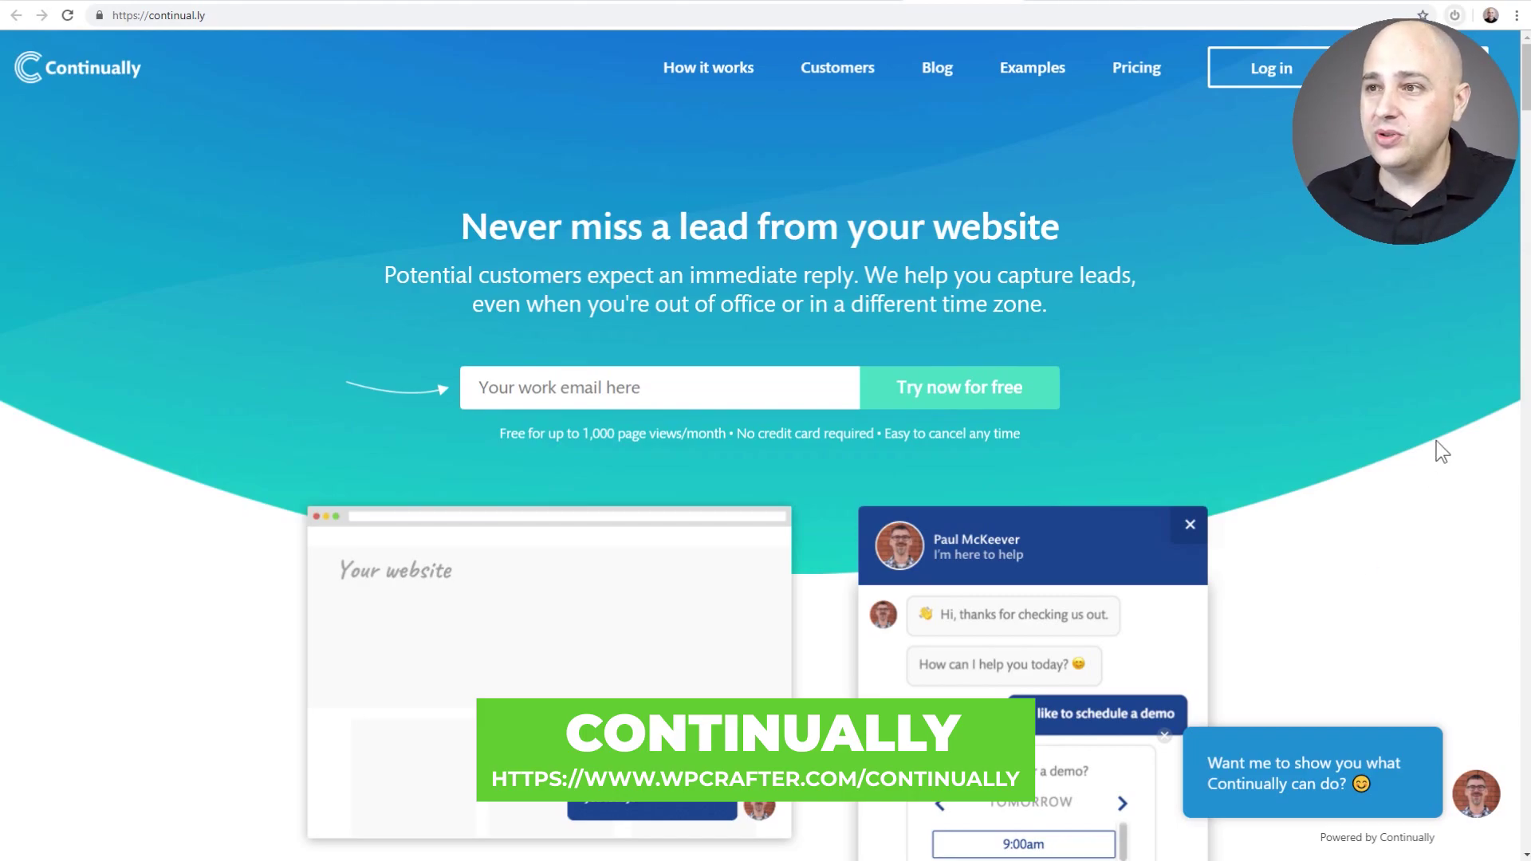
Bring up AppSumo's Continually deal and scroll through its features to the code-stacking plan table.
{"action": "left_click", "coordinate": [859, 1]}
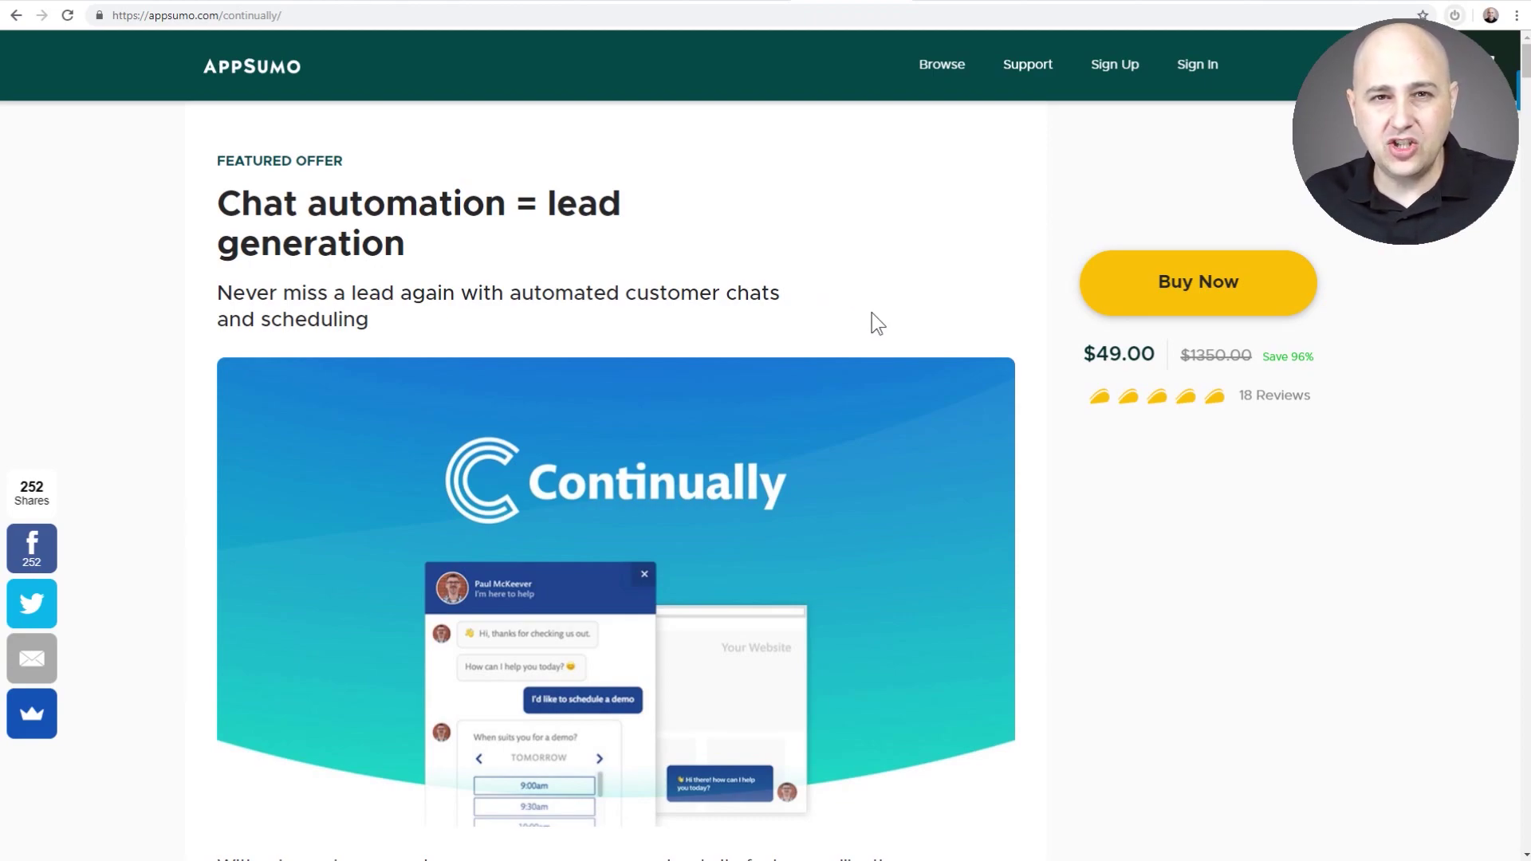
{"action": "scroll", "coordinate": [872, 313], "scroll_direction": "down", "scroll_amount": 15}
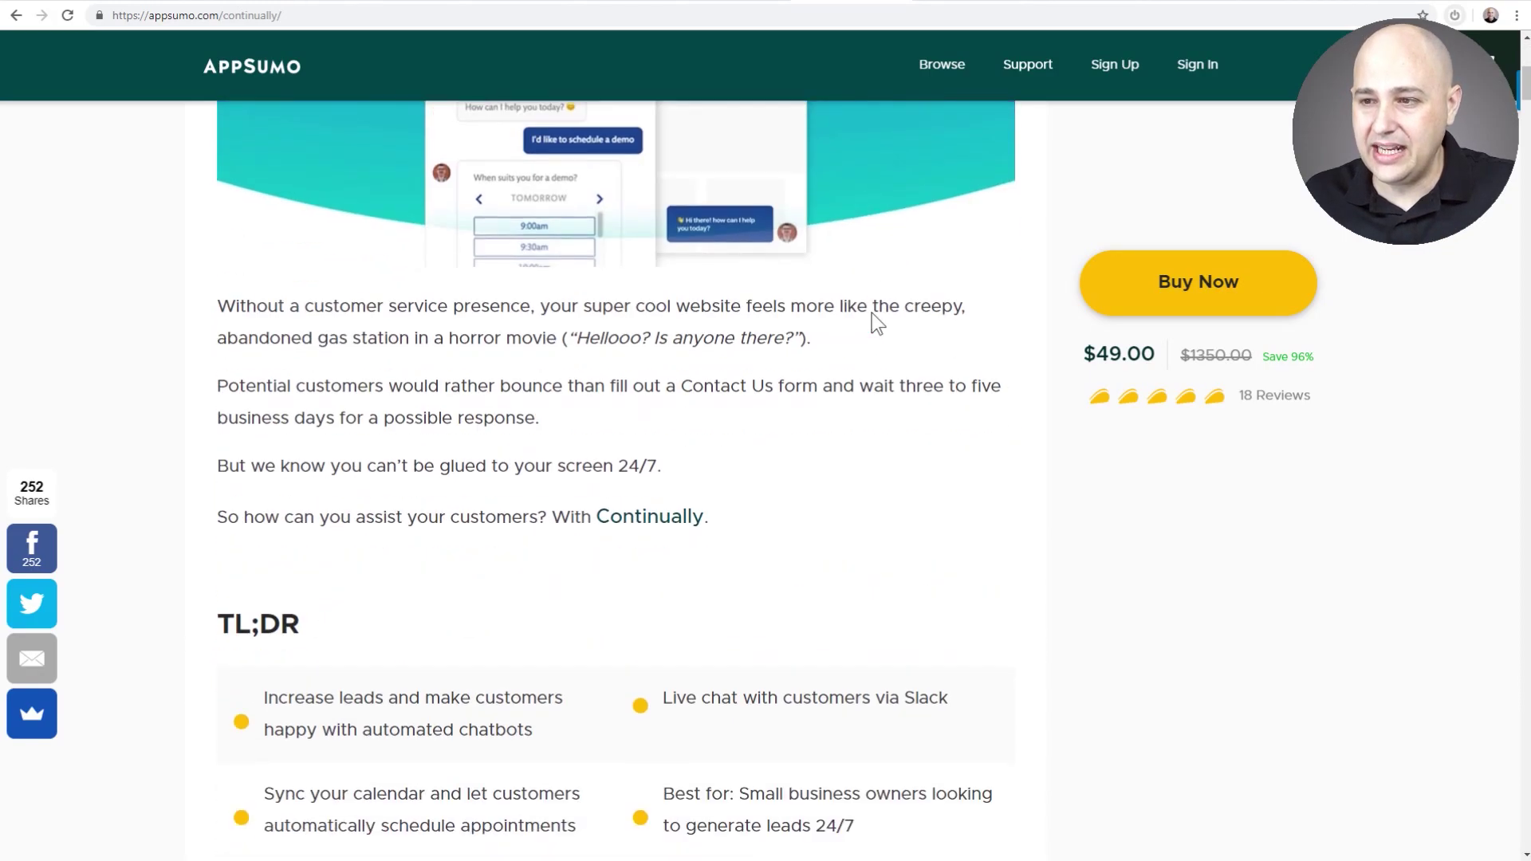
{"action": "scroll", "coordinate": [878, 323], "scroll_direction": "down", "scroll_amount": 20}
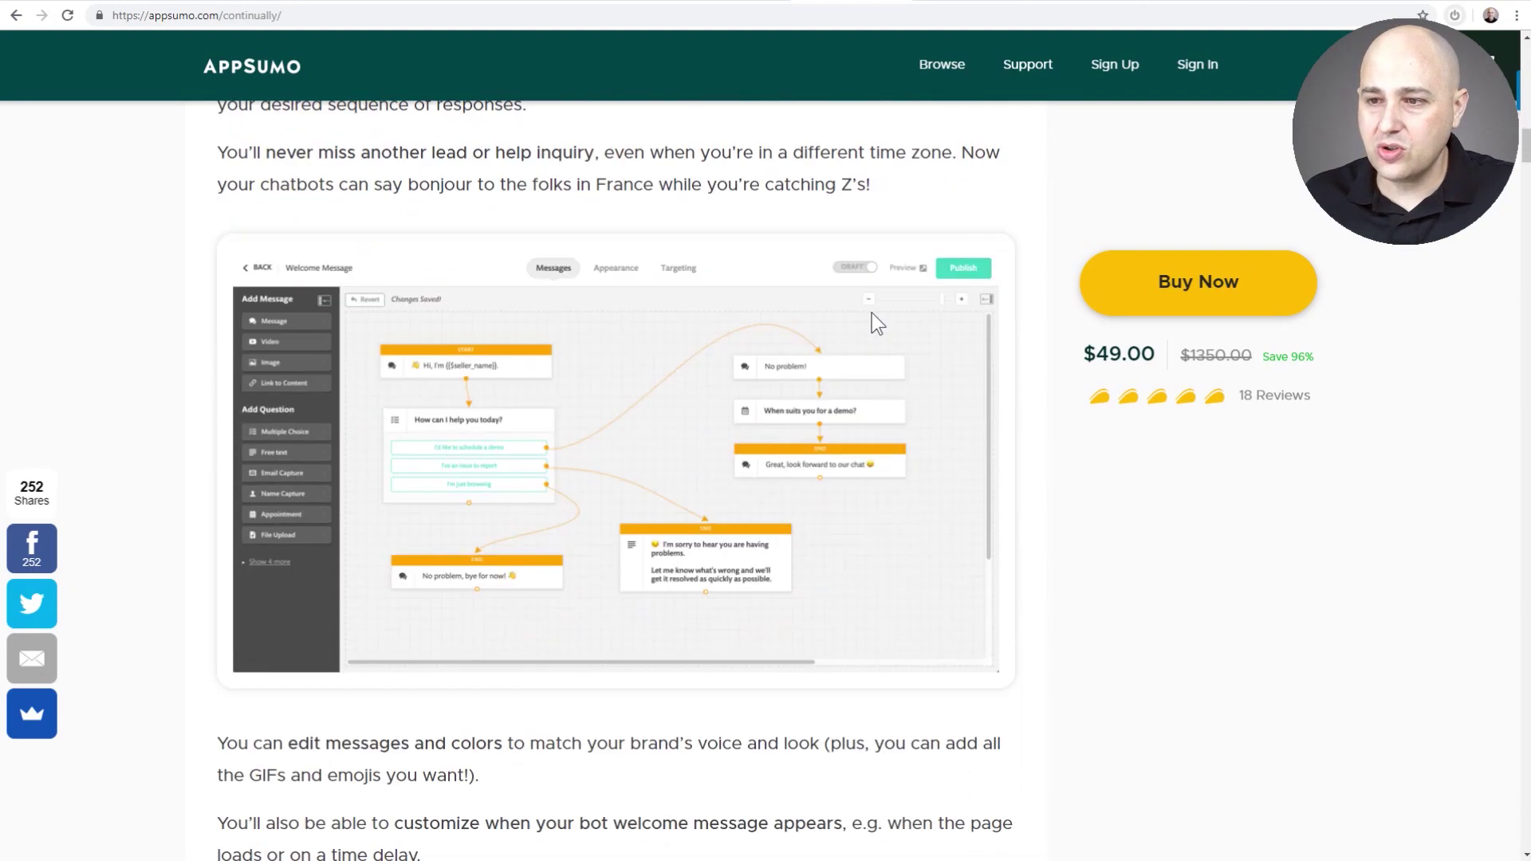
{"action": "scroll", "coordinate": [873, 314], "scroll_direction": "up", "scroll_amount": 15}
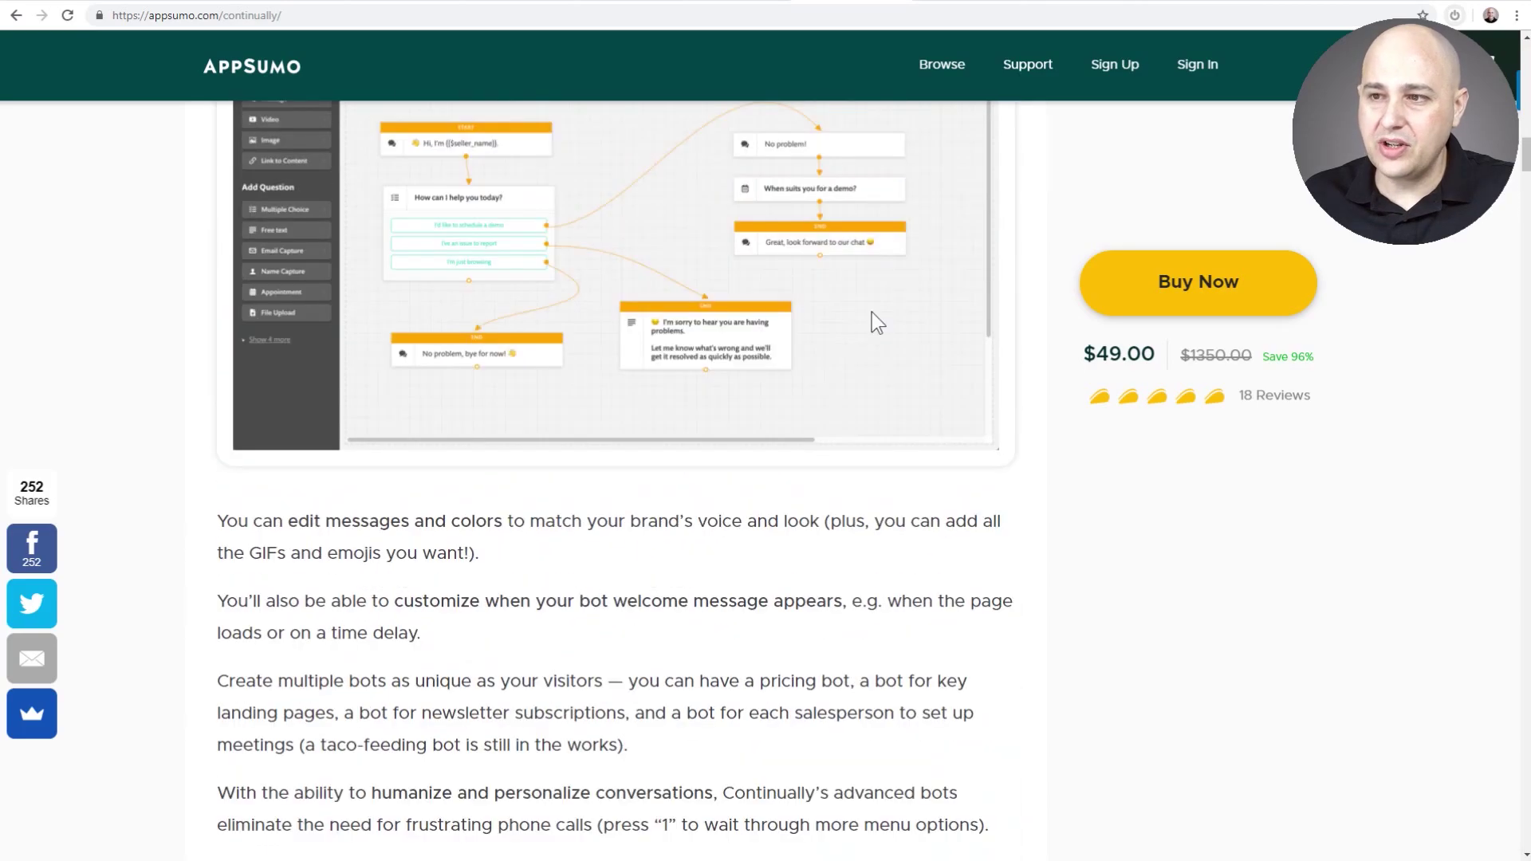
{"action": "scroll", "coordinate": [682, 497], "scroll_direction": "down", "scroll_amount": 2}
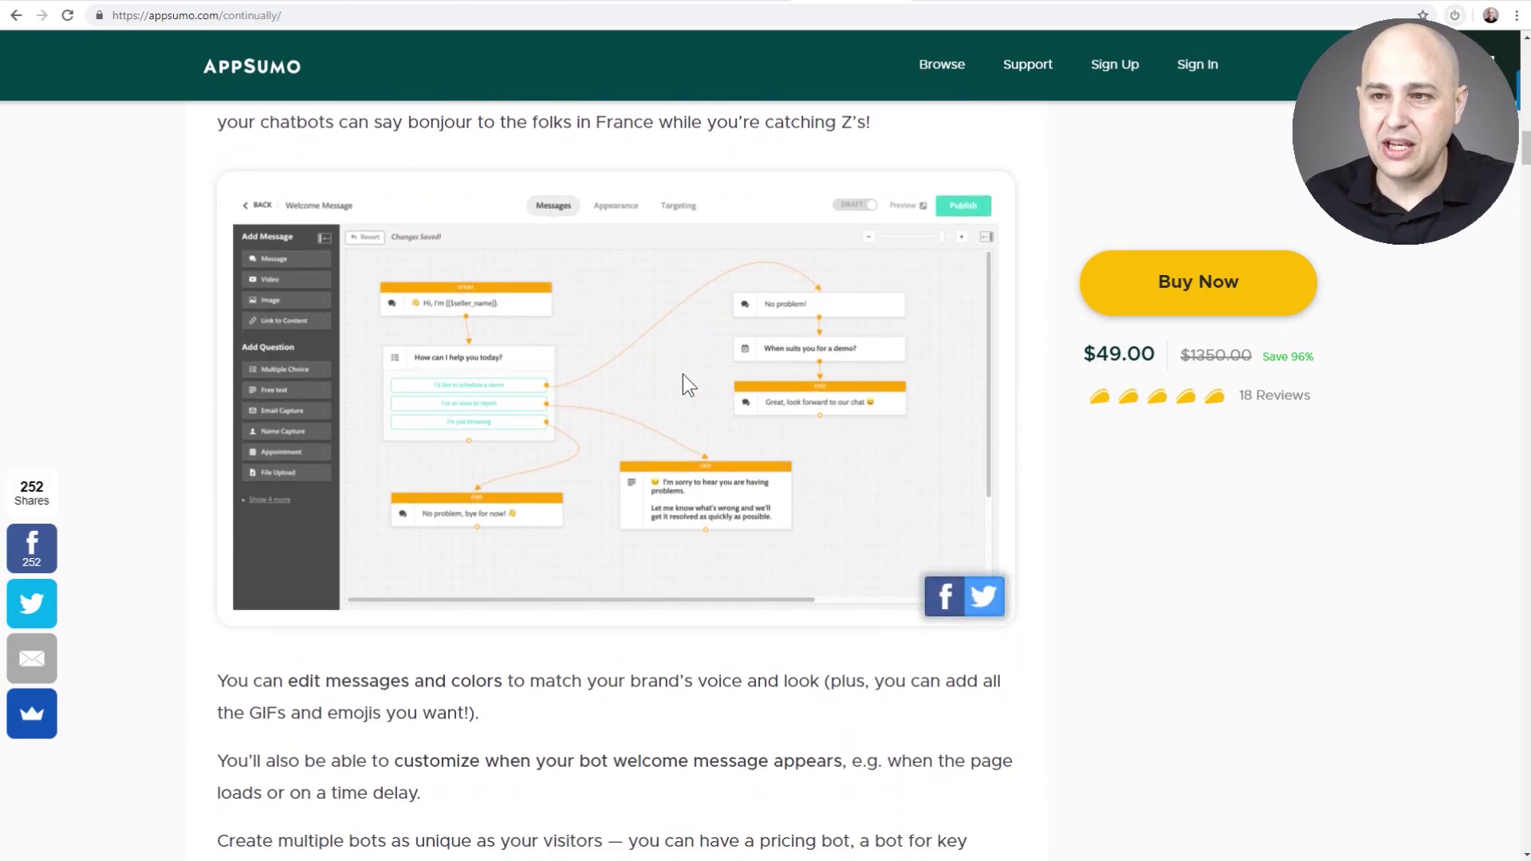
{"action": "scroll", "coordinate": [682, 375], "scroll_direction": "down", "scroll_amount": 10}
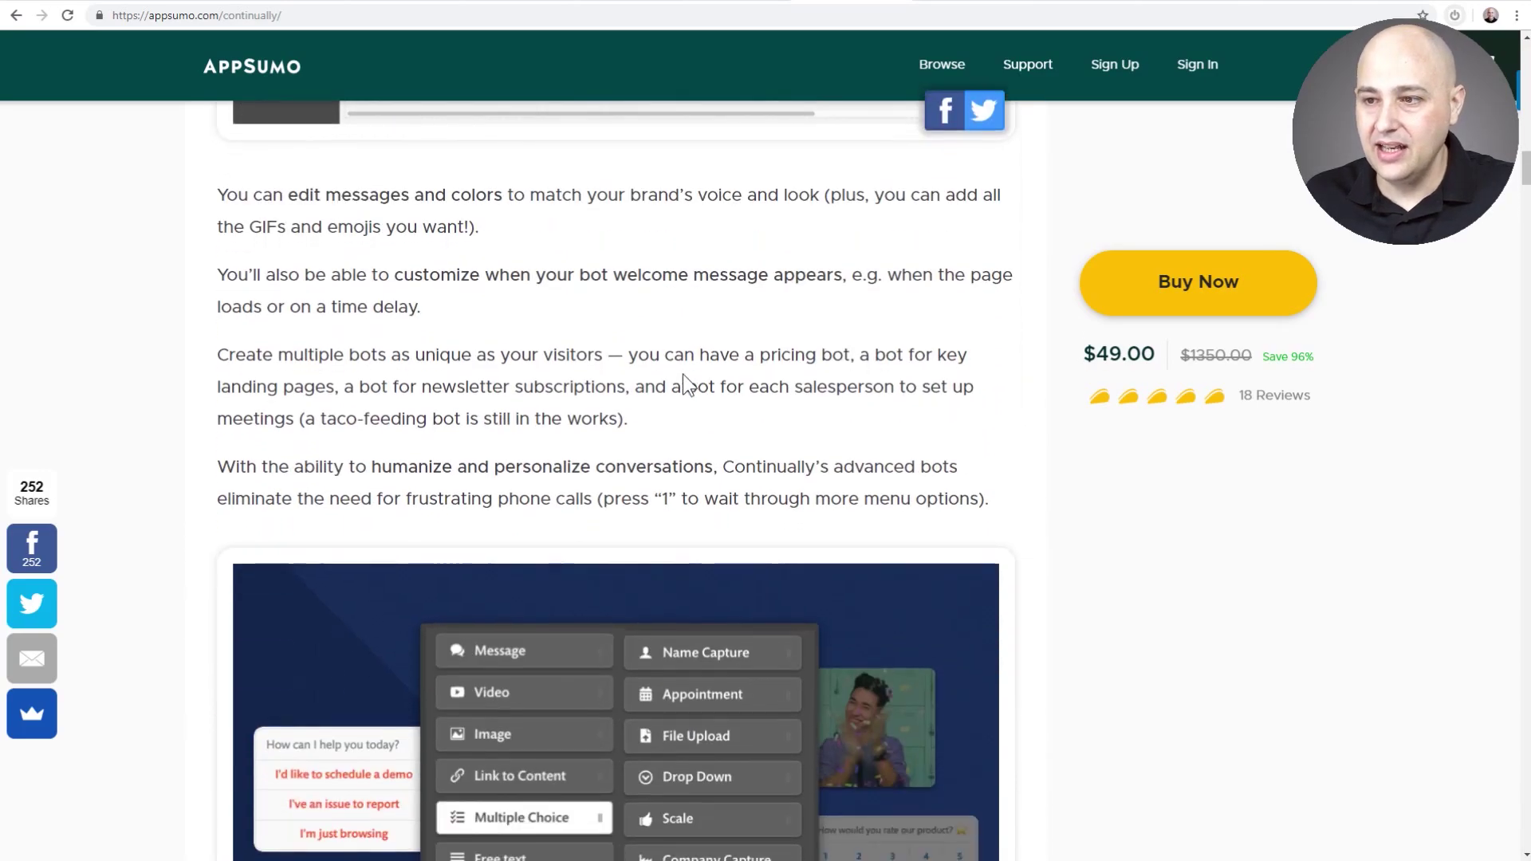
{"action": "scroll", "coordinate": [682, 371], "scroll_direction": "down", "scroll_amount": 13}
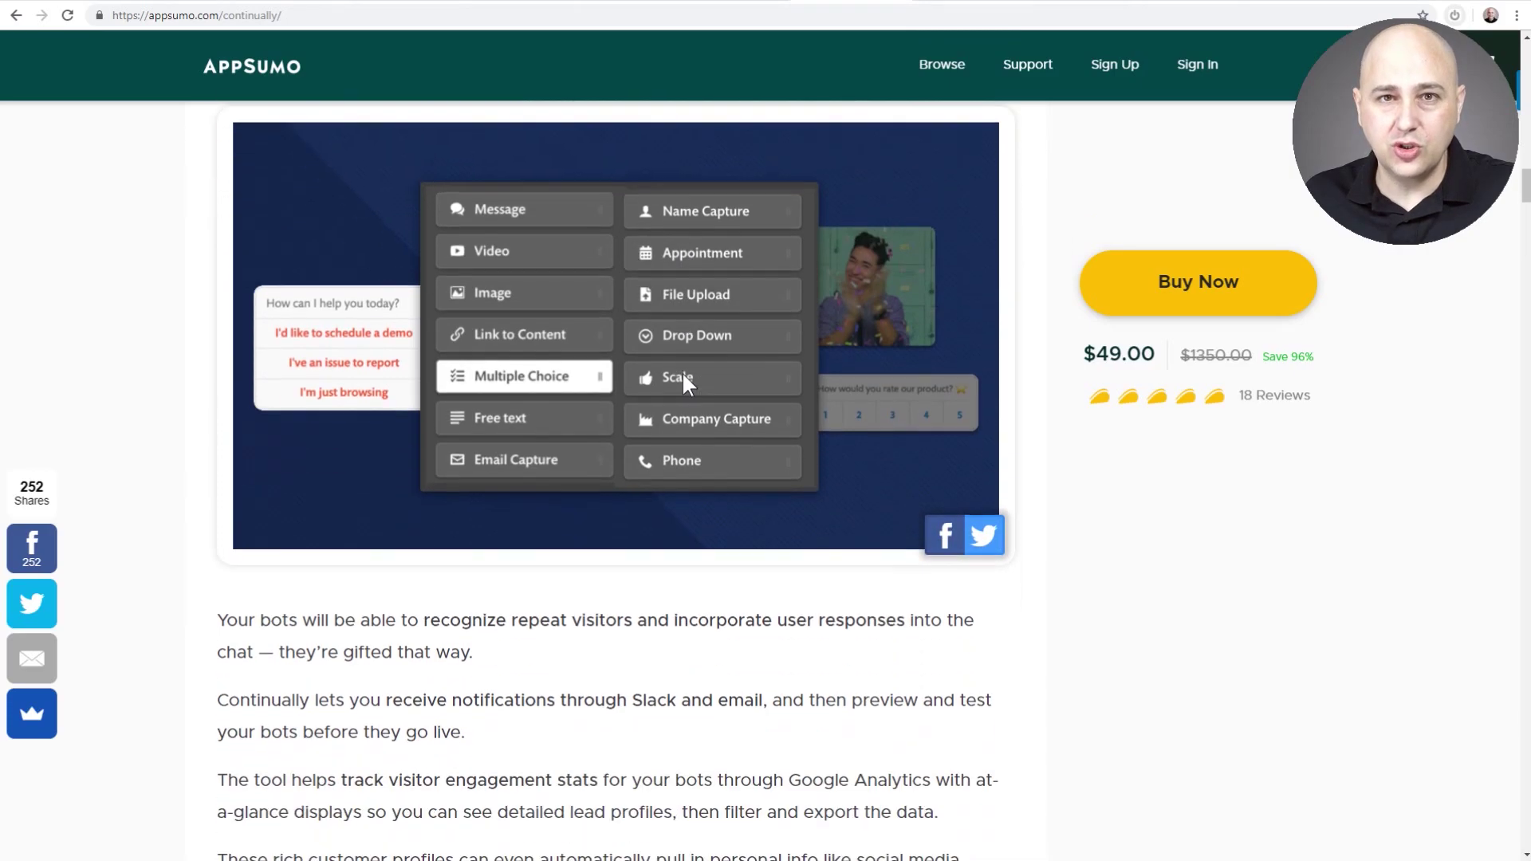
{"action": "scroll", "coordinate": [683, 369], "scroll_direction": "down", "scroll_amount": 14}
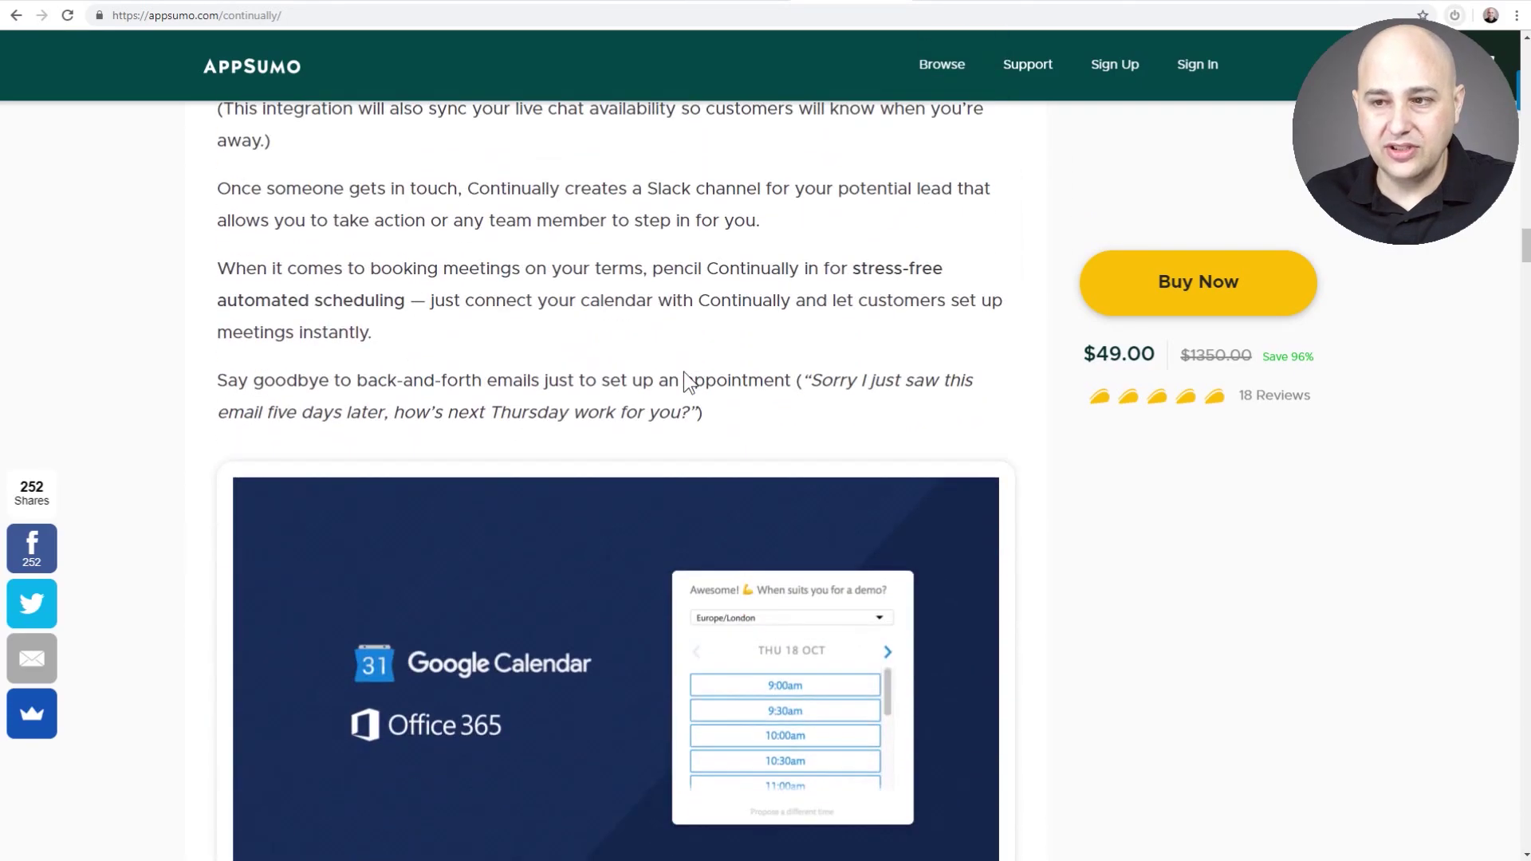
{"action": "scroll", "coordinate": [683, 370], "scroll_direction": "up", "scroll_amount": 8}
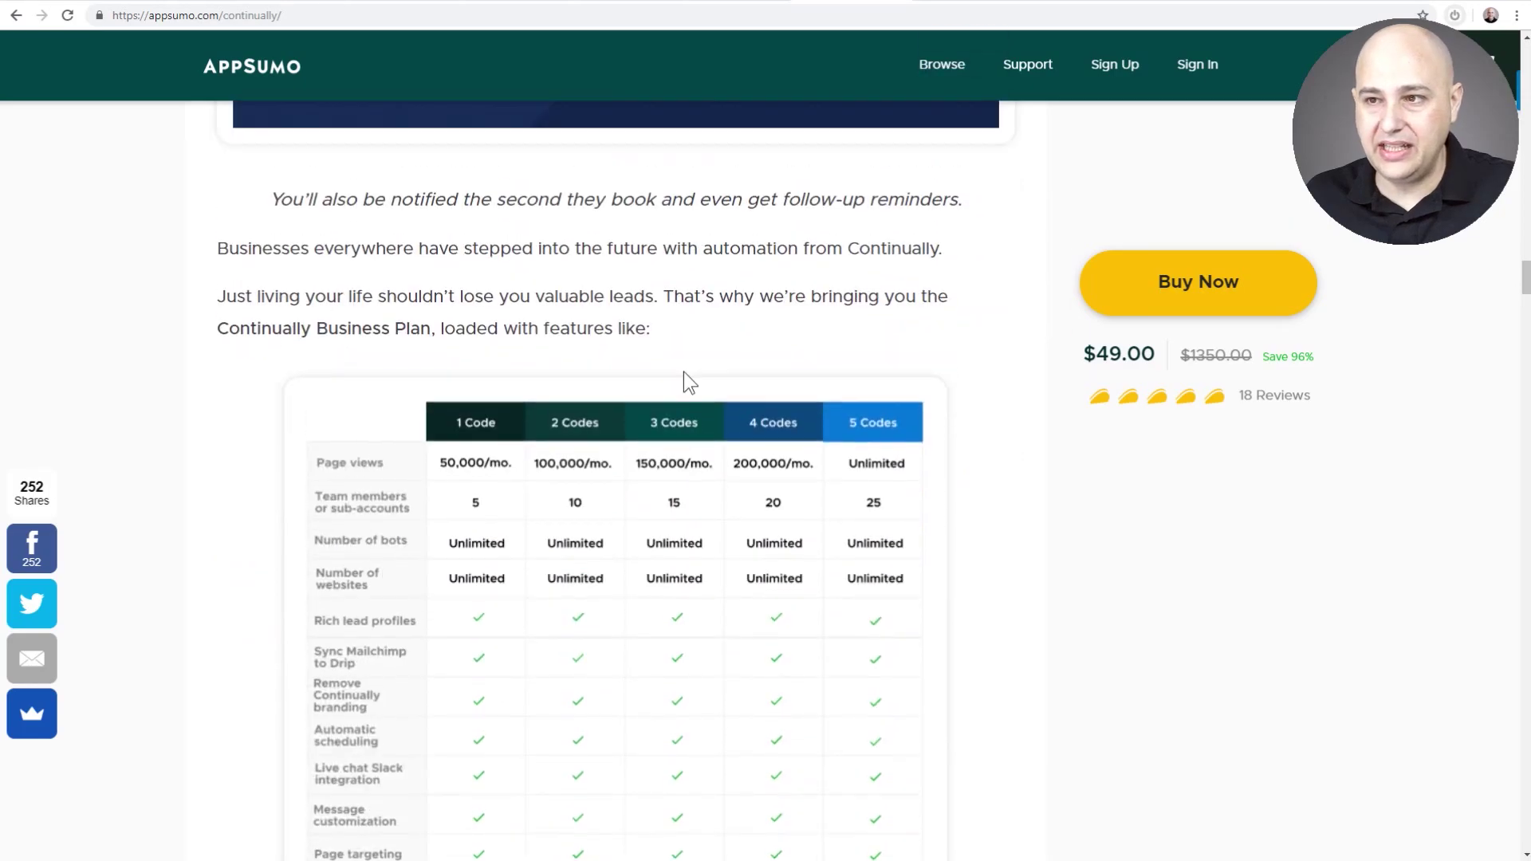
{"action": "scroll", "coordinate": [682, 371], "scroll_direction": "down", "scroll_amount": 10}
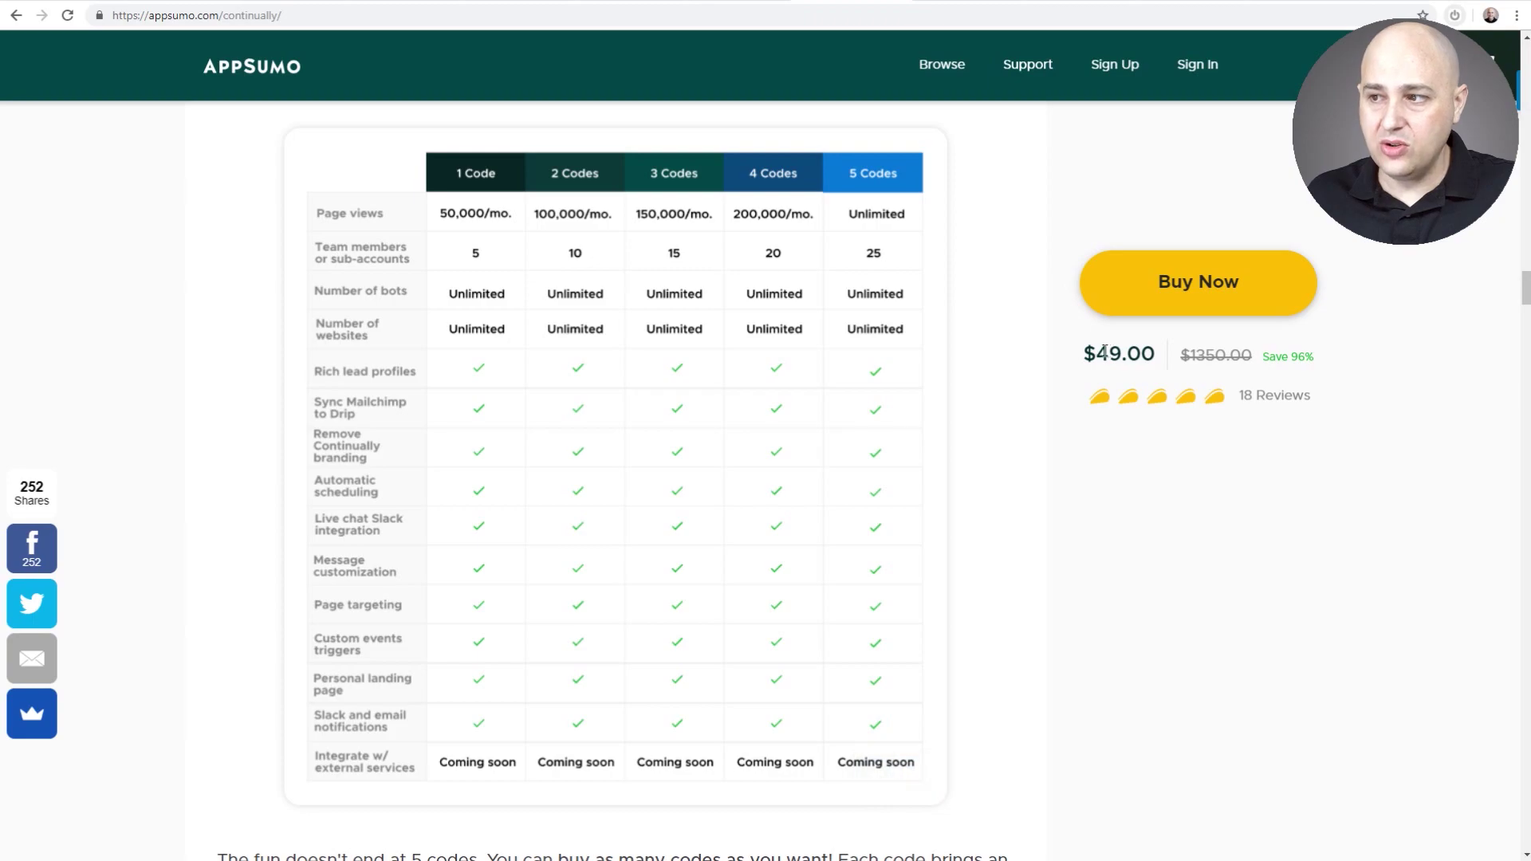
{"action": "left_click_drag", "start_coordinate": [1096, 353], "coordinate": [1138, 352]}
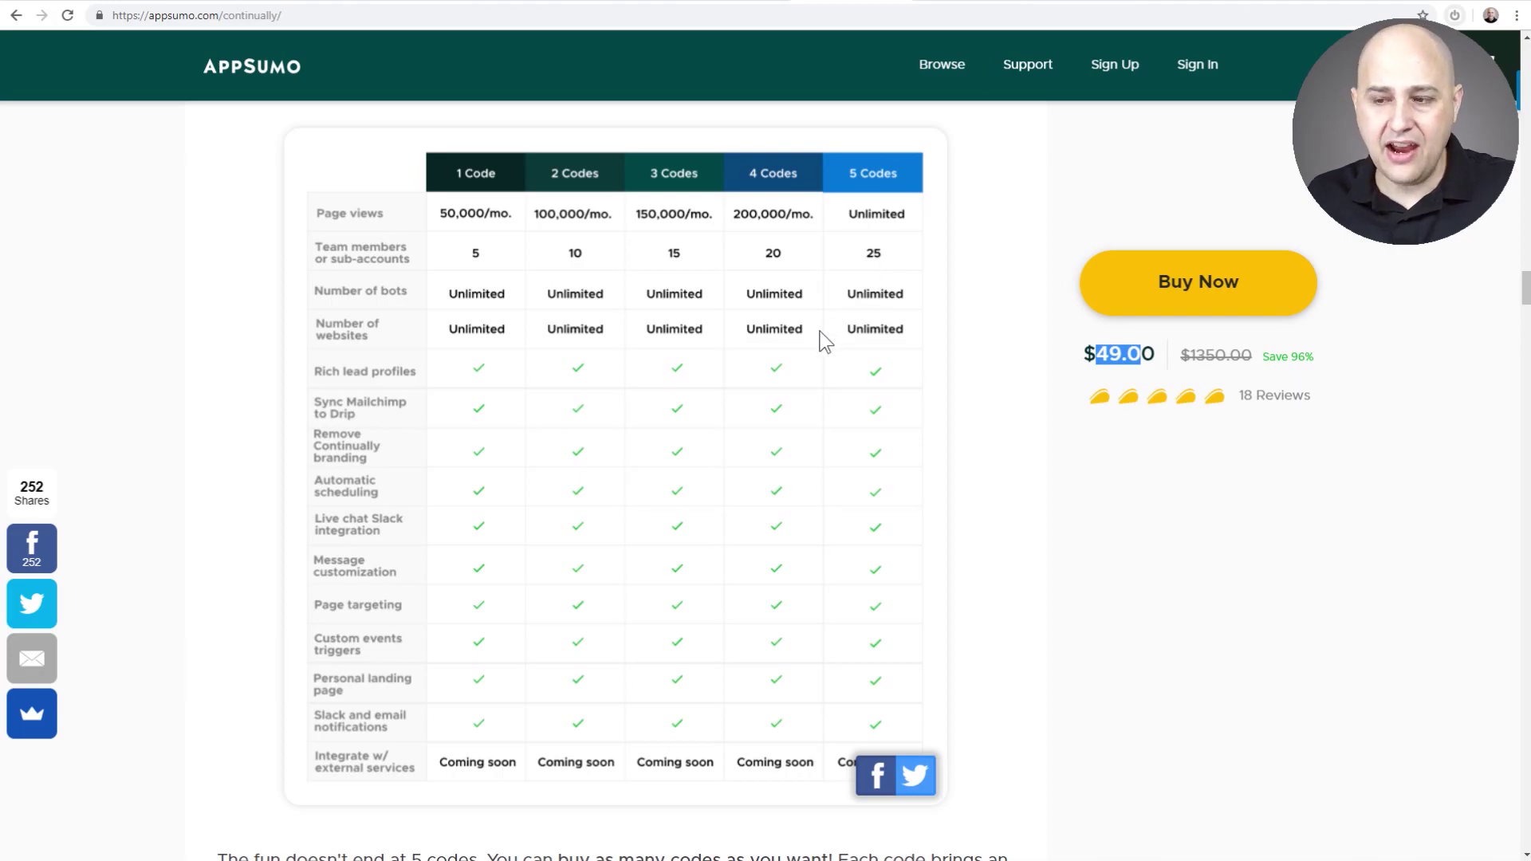
Scroll through the testimonials and landing-page preview, then back up to the Business Plan table.
{"action": "scroll", "coordinate": [825, 341], "scroll_direction": "down", "scroll_amount": 15}
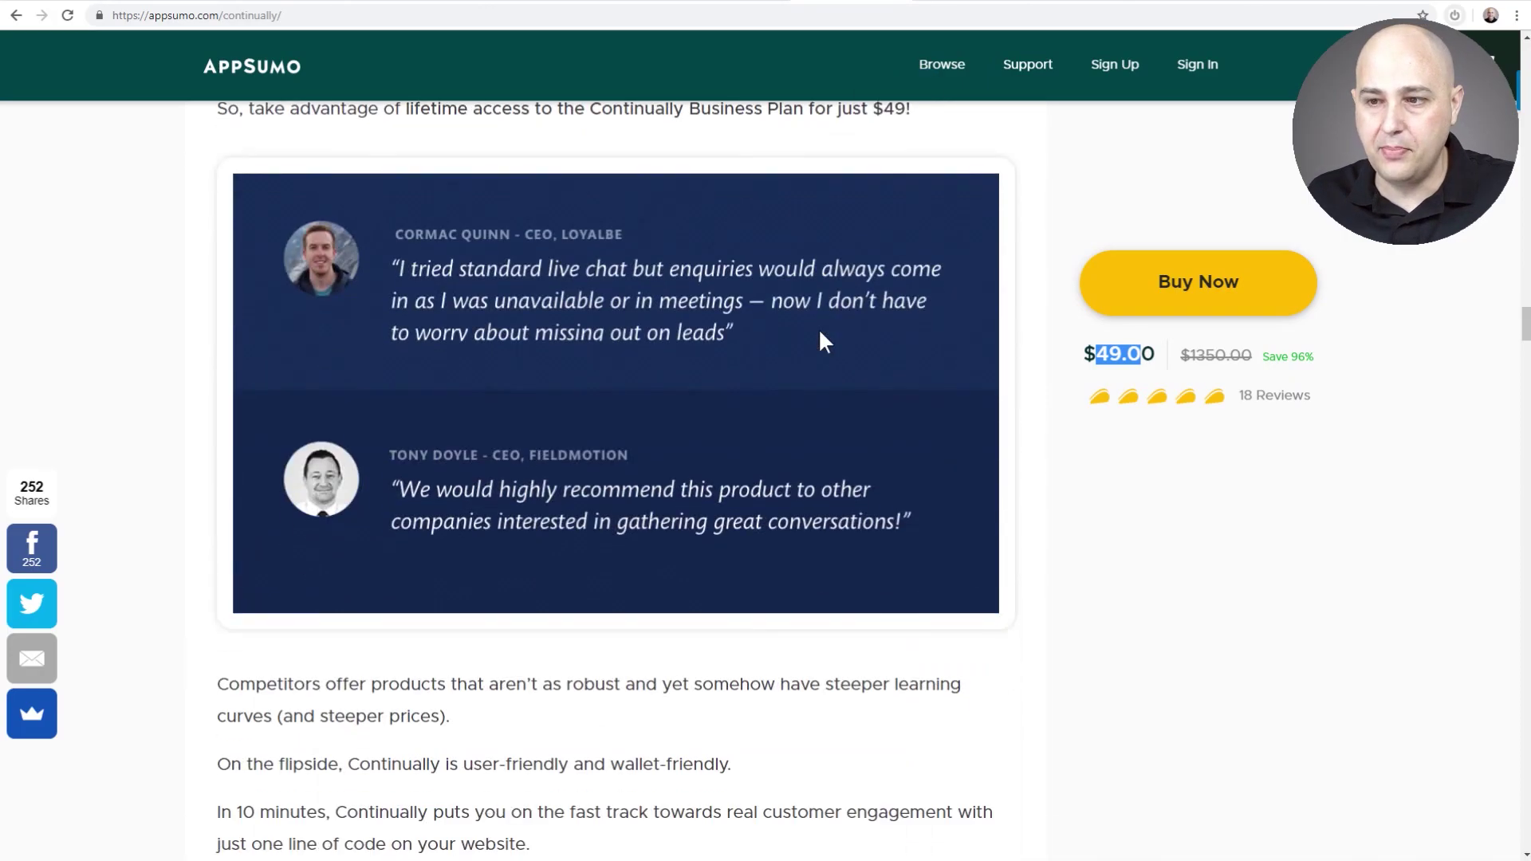
{"action": "scroll", "coordinate": [825, 341], "scroll_direction": "down", "scroll_amount": 6}
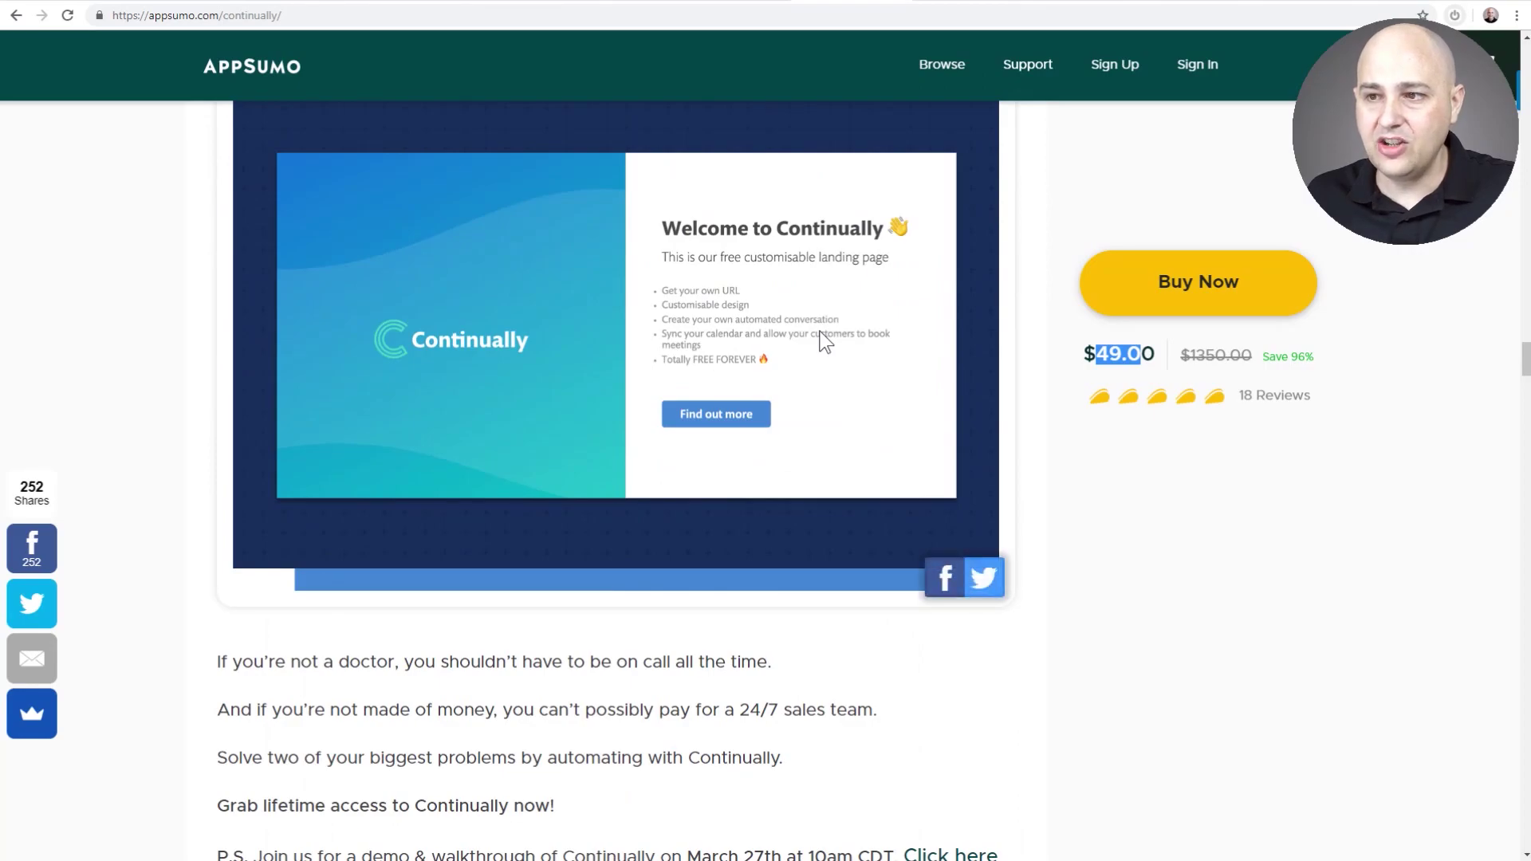
{"action": "scroll", "coordinate": [825, 341], "scroll_direction": "up", "scroll_amount": 15}
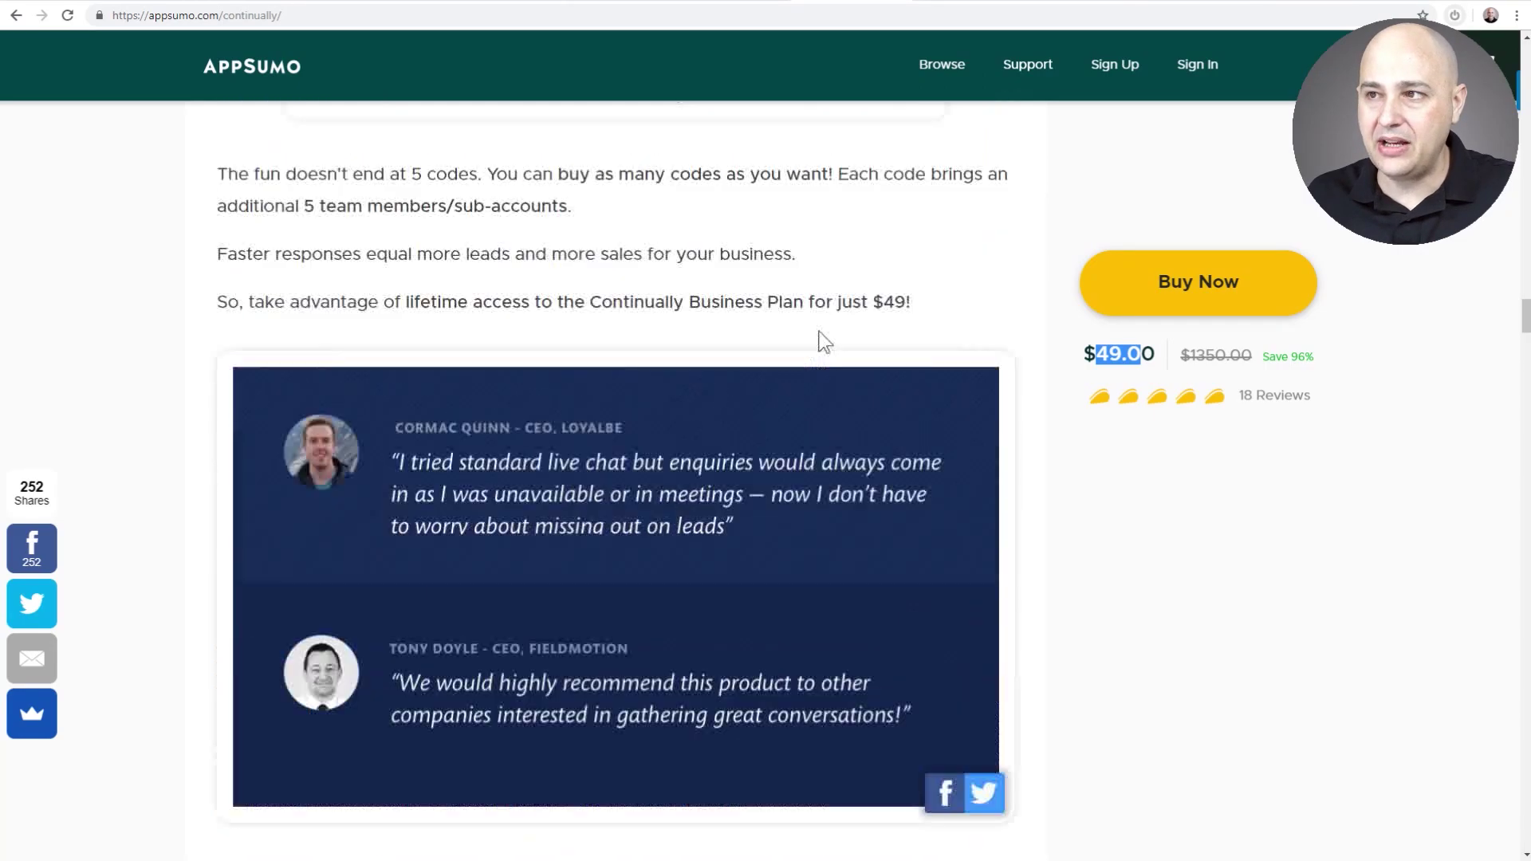
{"action": "scroll", "coordinate": [827, 185], "scroll_direction": "down", "scroll_amount": 2}
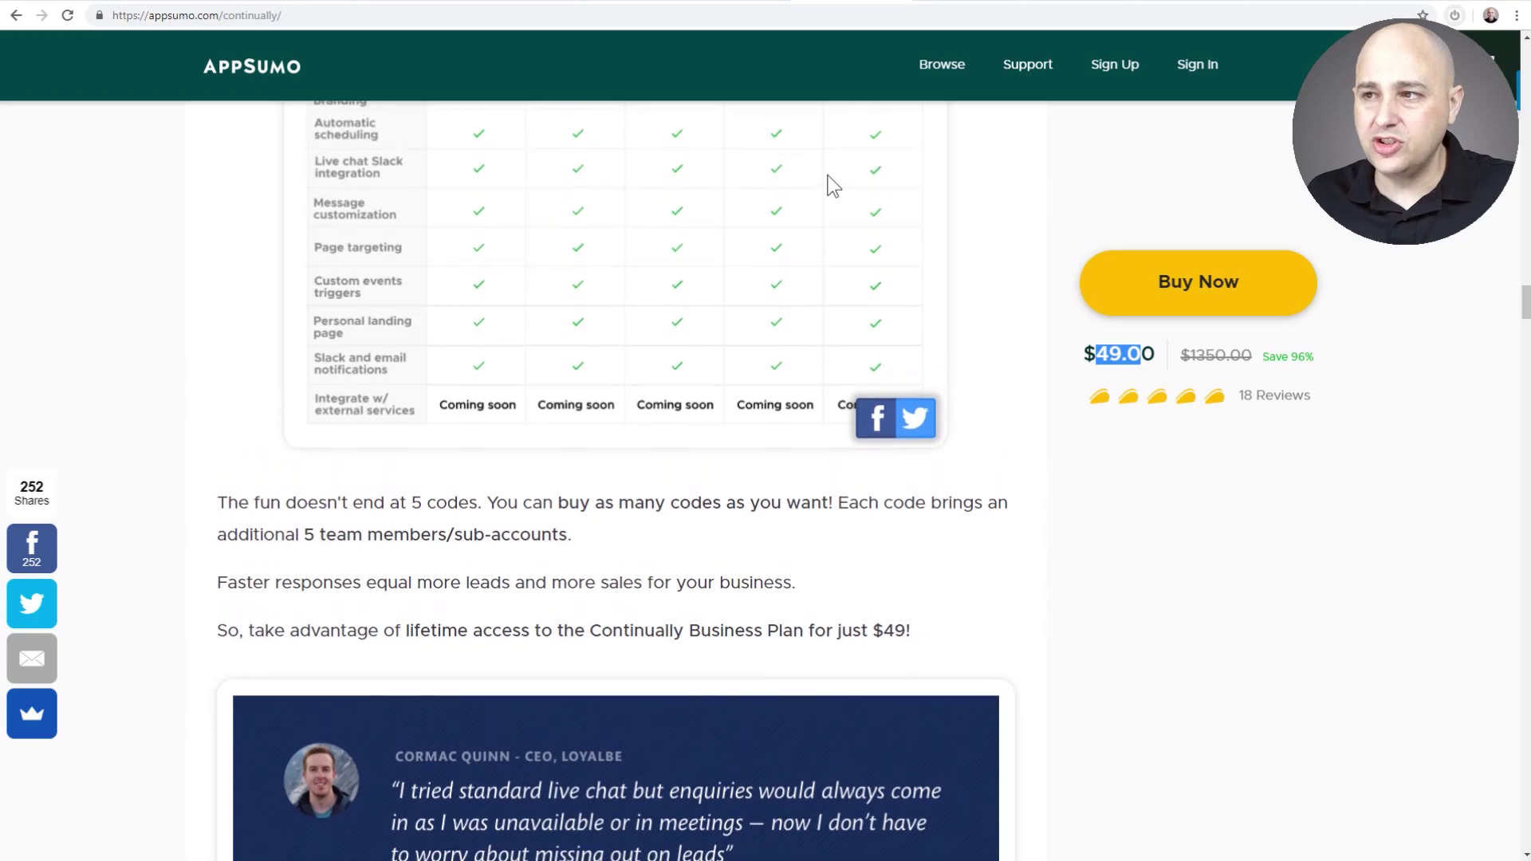
{"action": "scroll", "coordinate": [829, 185], "scroll_direction": "up", "scroll_amount": 4}
{"action": "scroll", "coordinate": [829, 185], "scroll_direction": "up", "scroll_amount": 2}
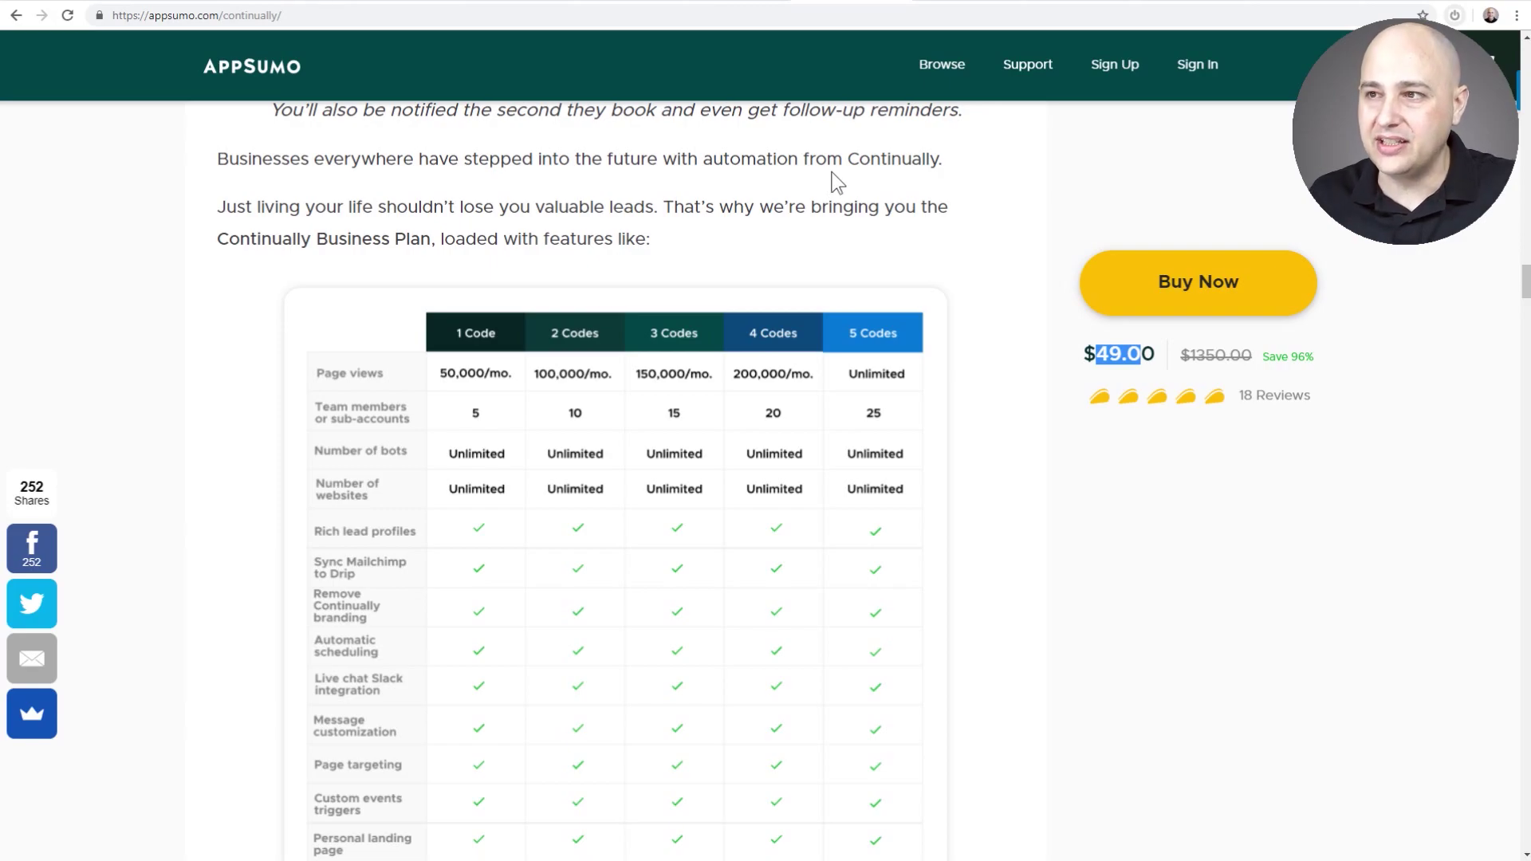
Return to the Continually homepage and view its 24/7 messaging pitch and demo-scheduling chat example.
{"action": "left_click", "coordinate": [953, 2]}
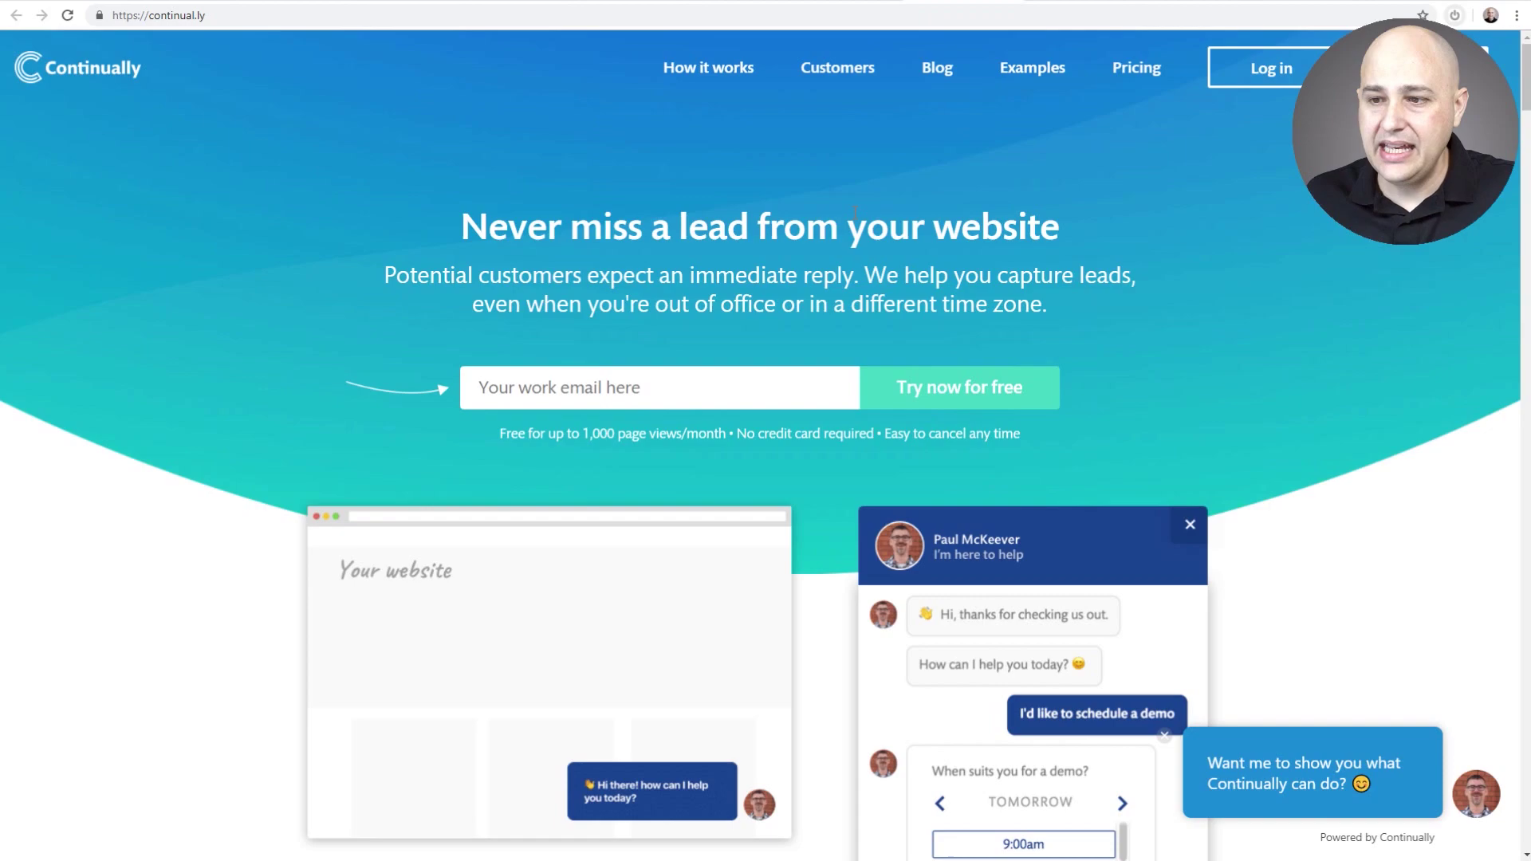
{"action": "scroll", "coordinate": [855, 212], "scroll_direction": "down", "scroll_amount": 2}
{"action": "scroll", "coordinate": [855, 211], "scroll_direction": "up", "scroll_amount": 2}
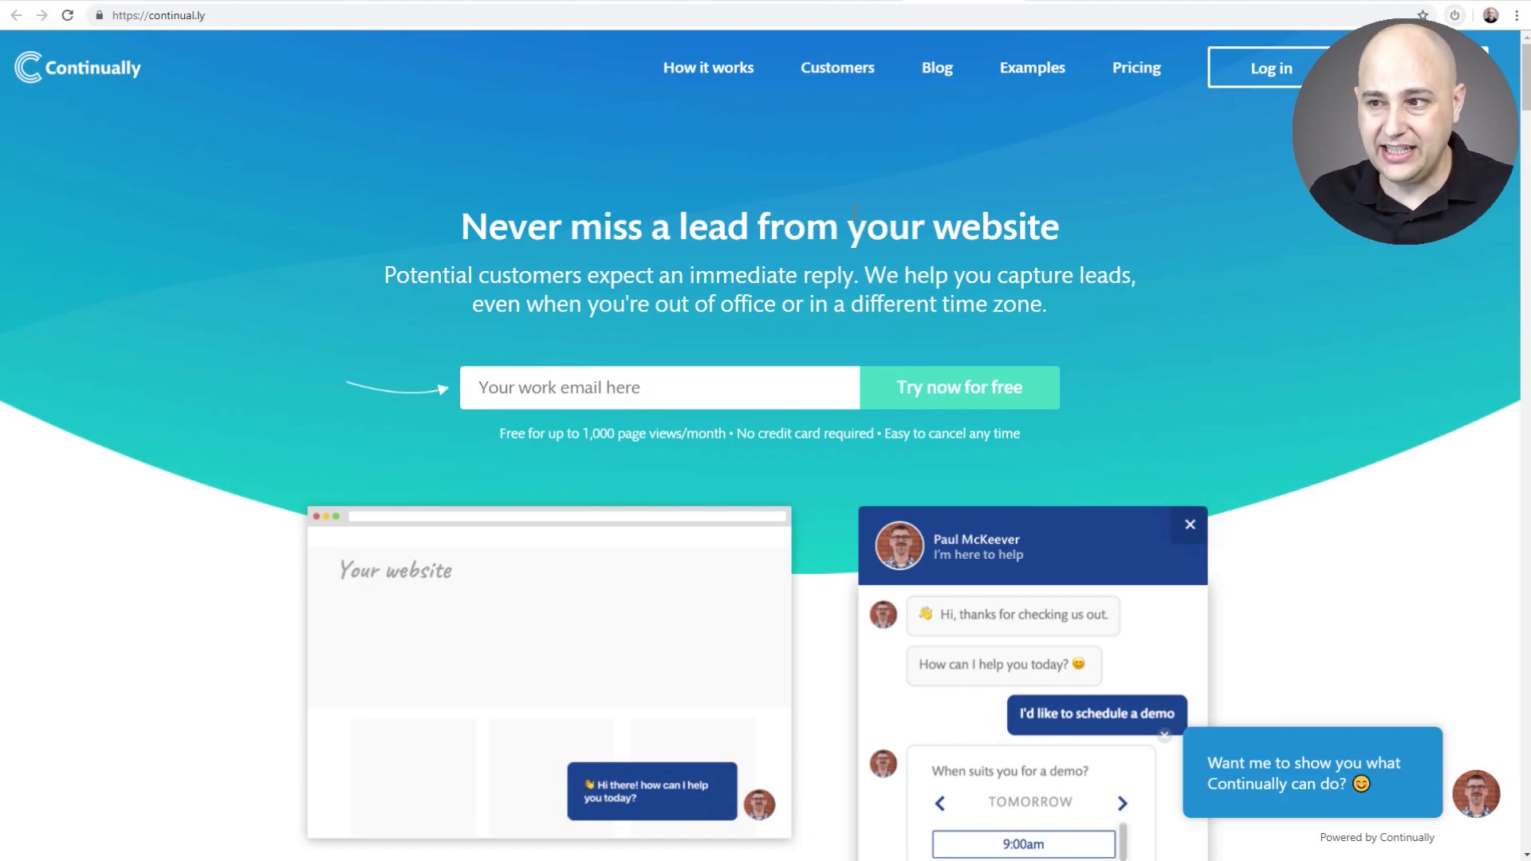
{"action": "scroll", "coordinate": [854, 211], "scroll_direction": "down", "scroll_amount": 4}
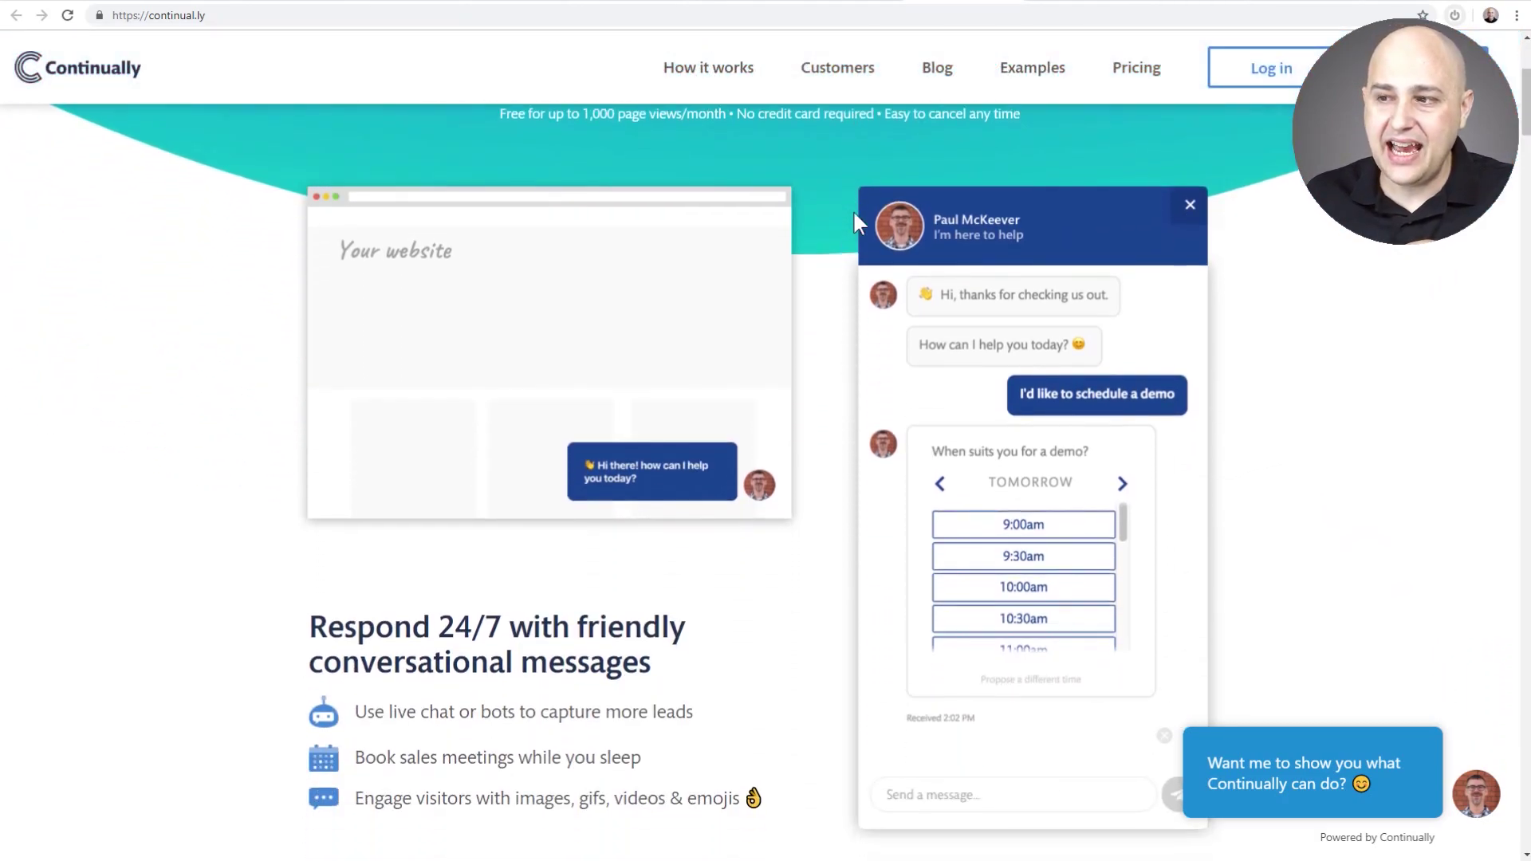
{"action": "scroll", "coordinate": [840, 228], "scroll_direction": "up", "scroll_amount": 1}
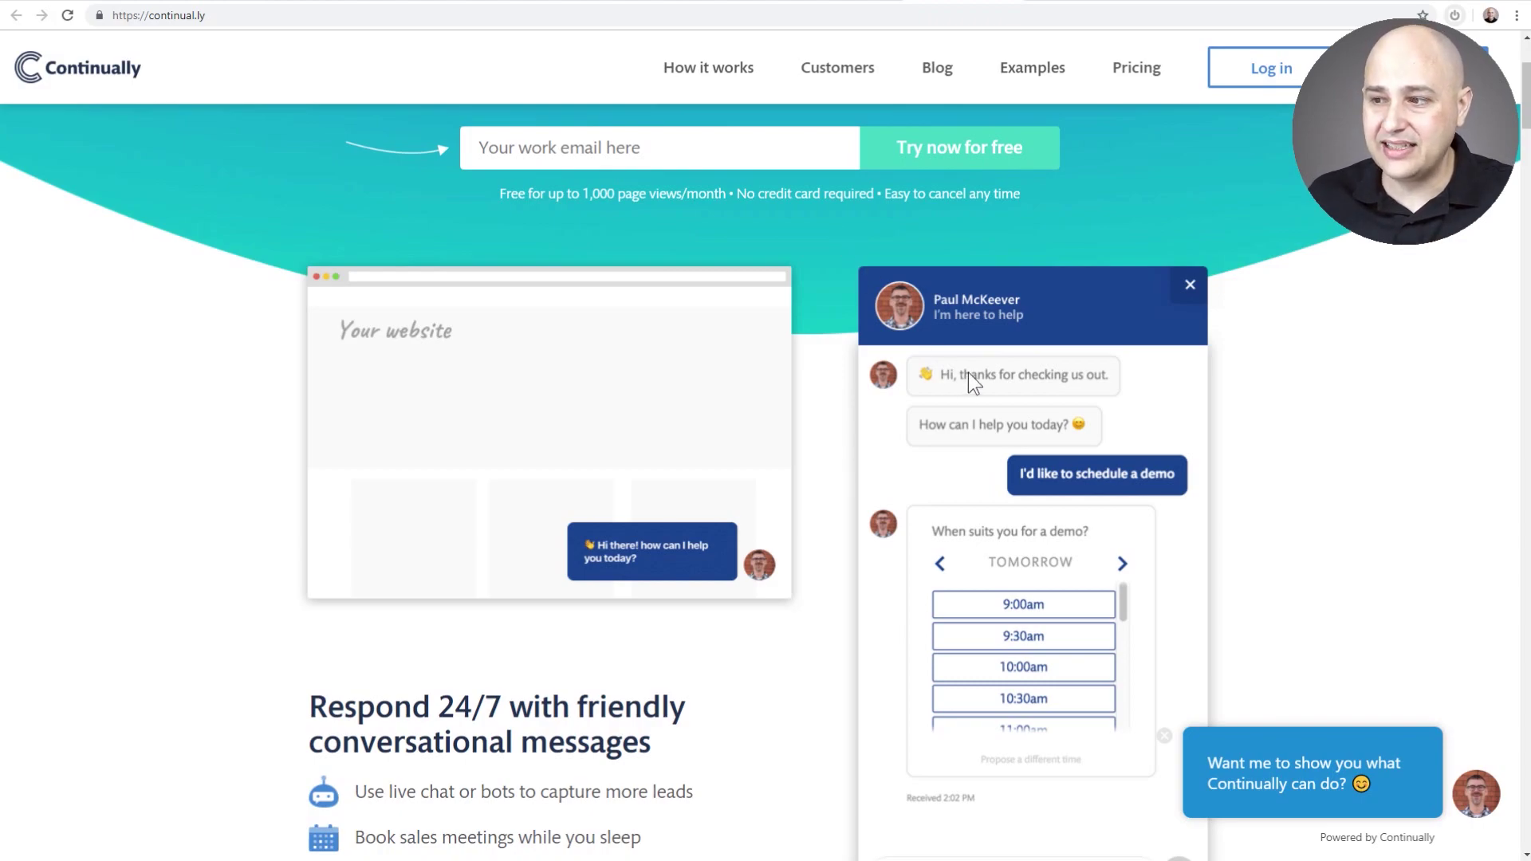
Browse the homepage's 'Never miss a lead' pitch, free up to 1,000 page views per month.
{"action": "scroll", "coordinate": [970, 375], "scroll_direction": "down", "scroll_amount": 1}
{"action": "scroll", "coordinate": [968, 371], "scroll_direction": "down", "scroll_amount": 1}
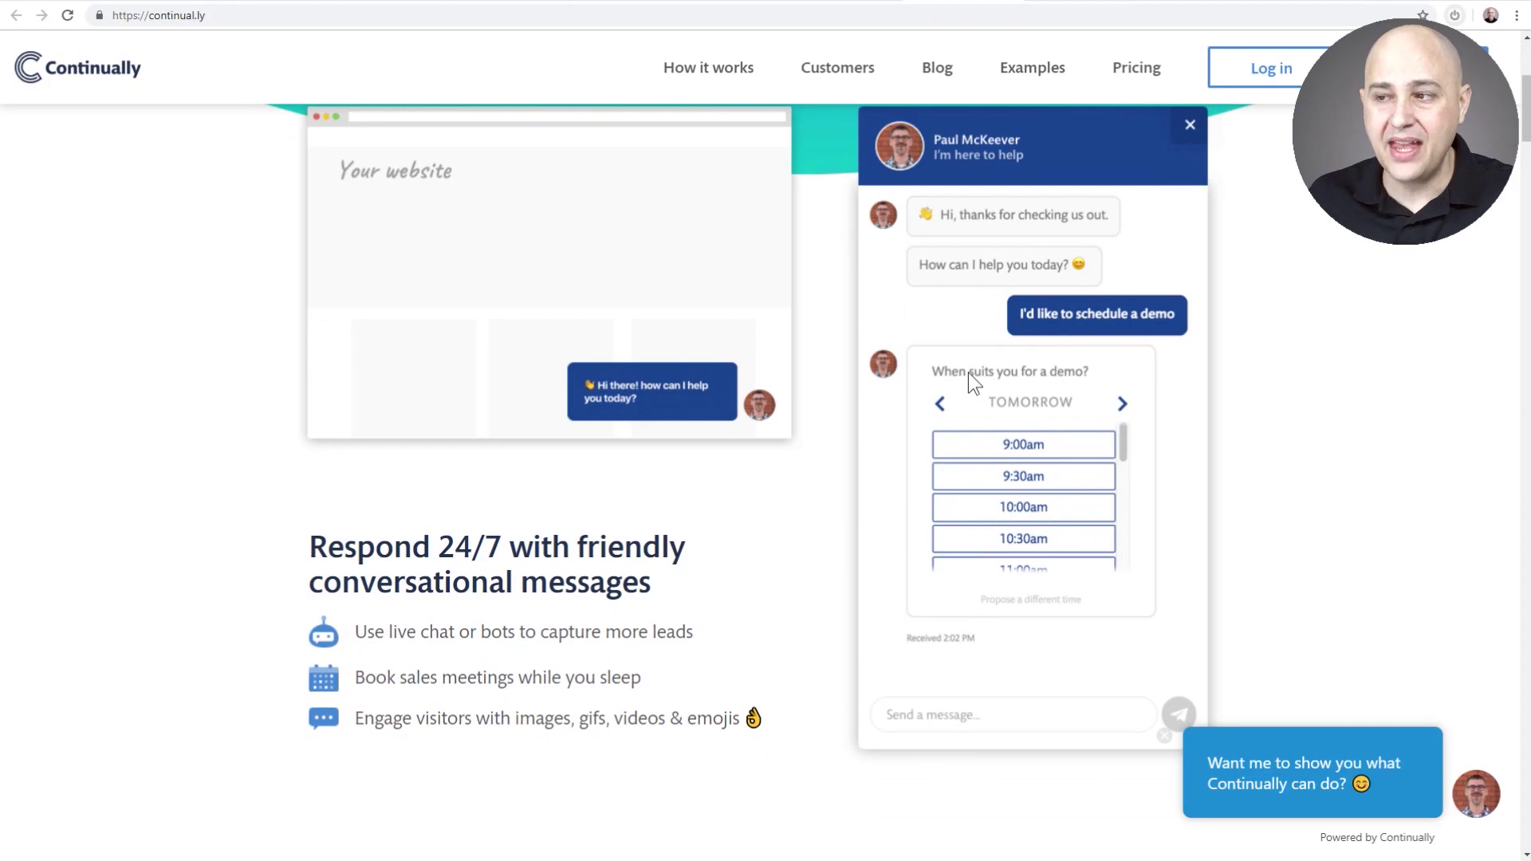
{"action": "scroll", "coordinate": [968, 371], "scroll_direction": "up", "scroll_amount": 1}
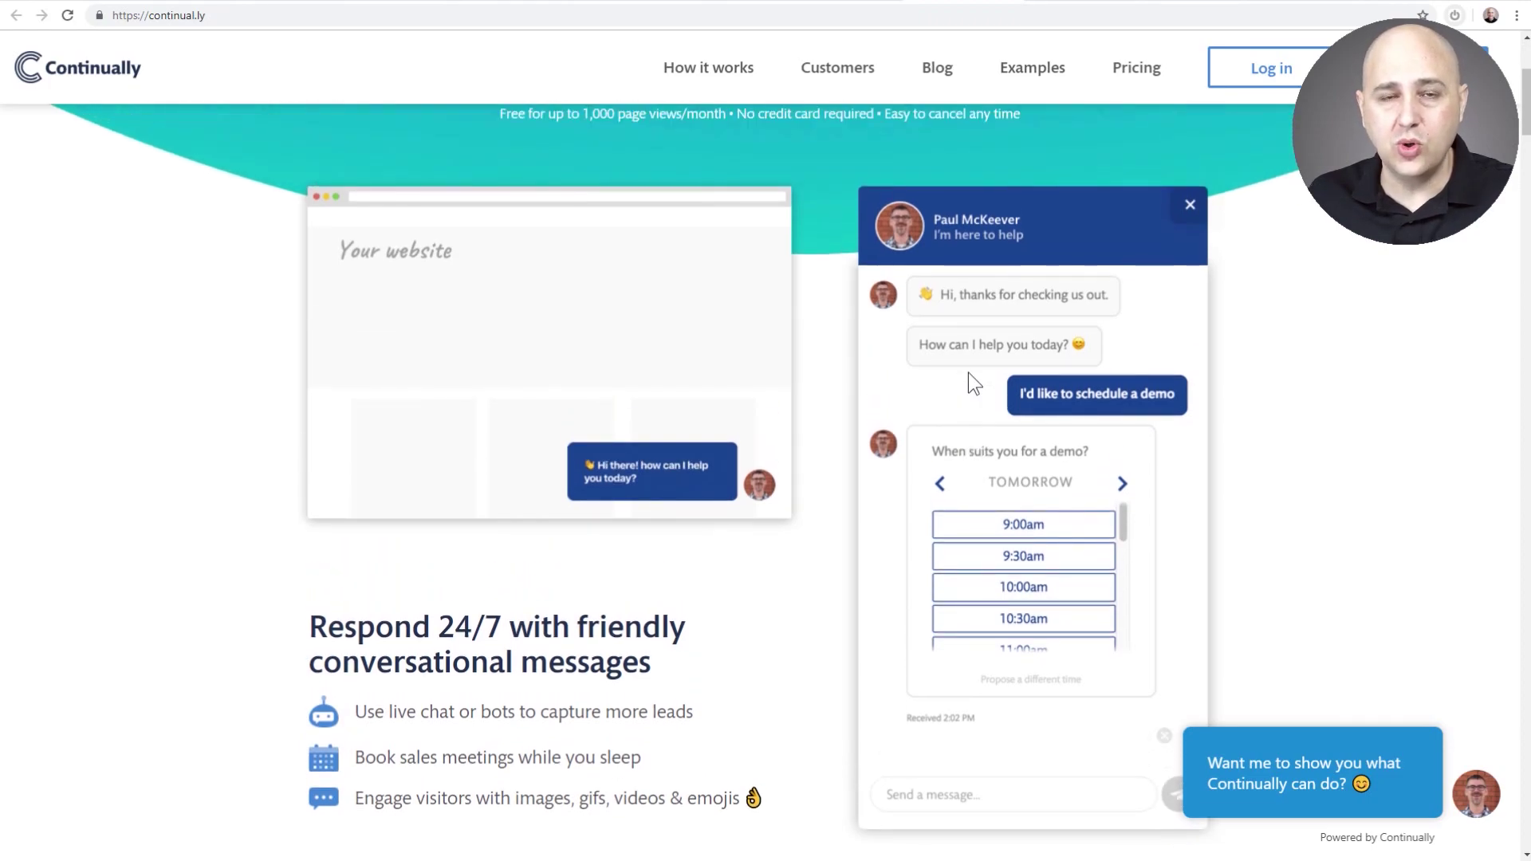
{"action": "scroll", "coordinate": [968, 371], "scroll_direction": "up", "scroll_amount": 1}
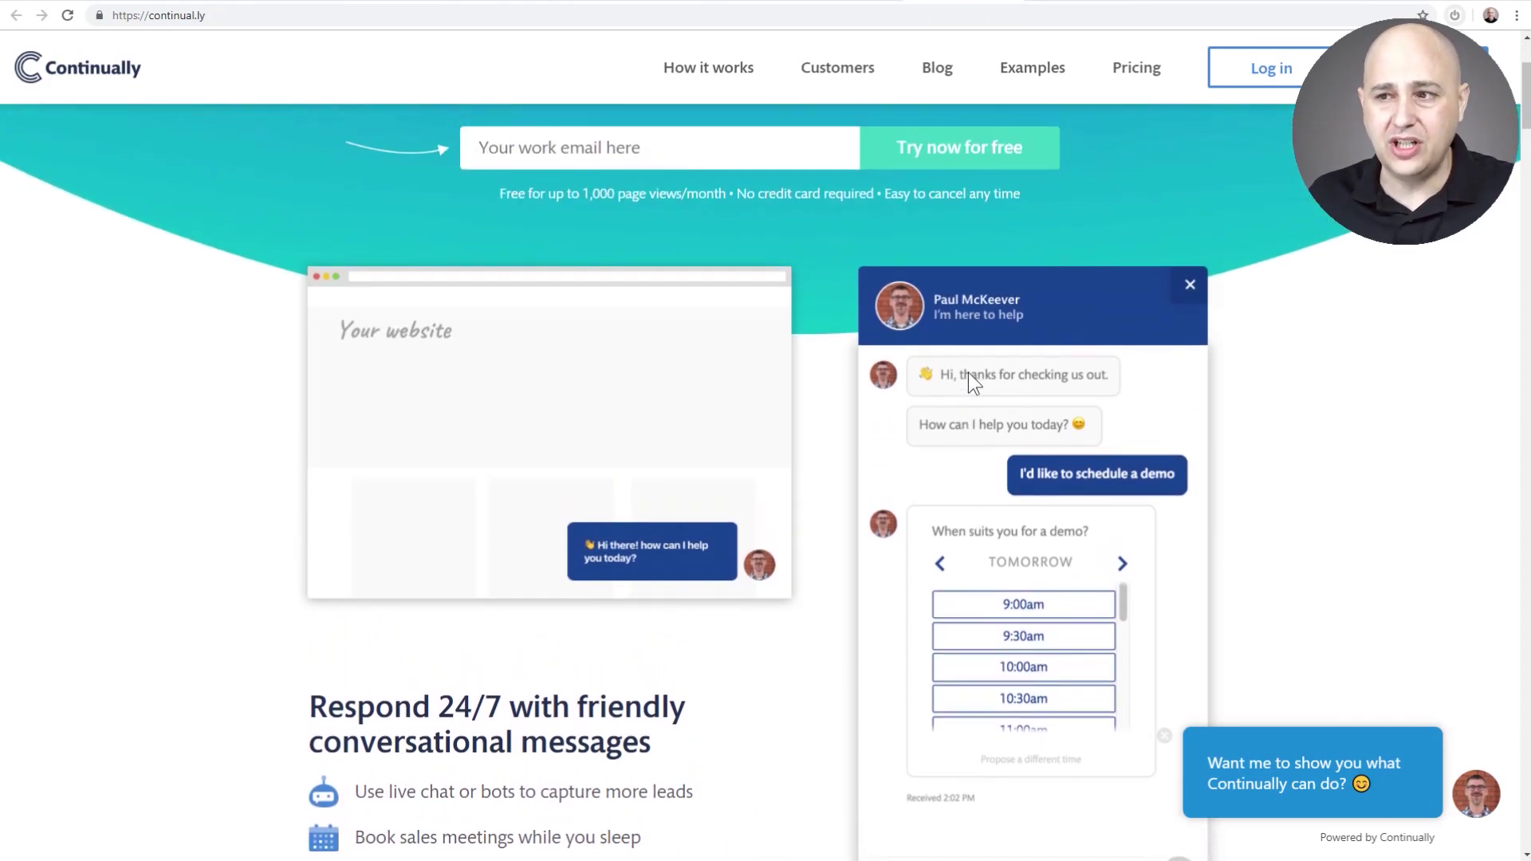
{"action": "scroll", "coordinate": [968, 371], "scroll_direction": "down", "scroll_amount": 1}
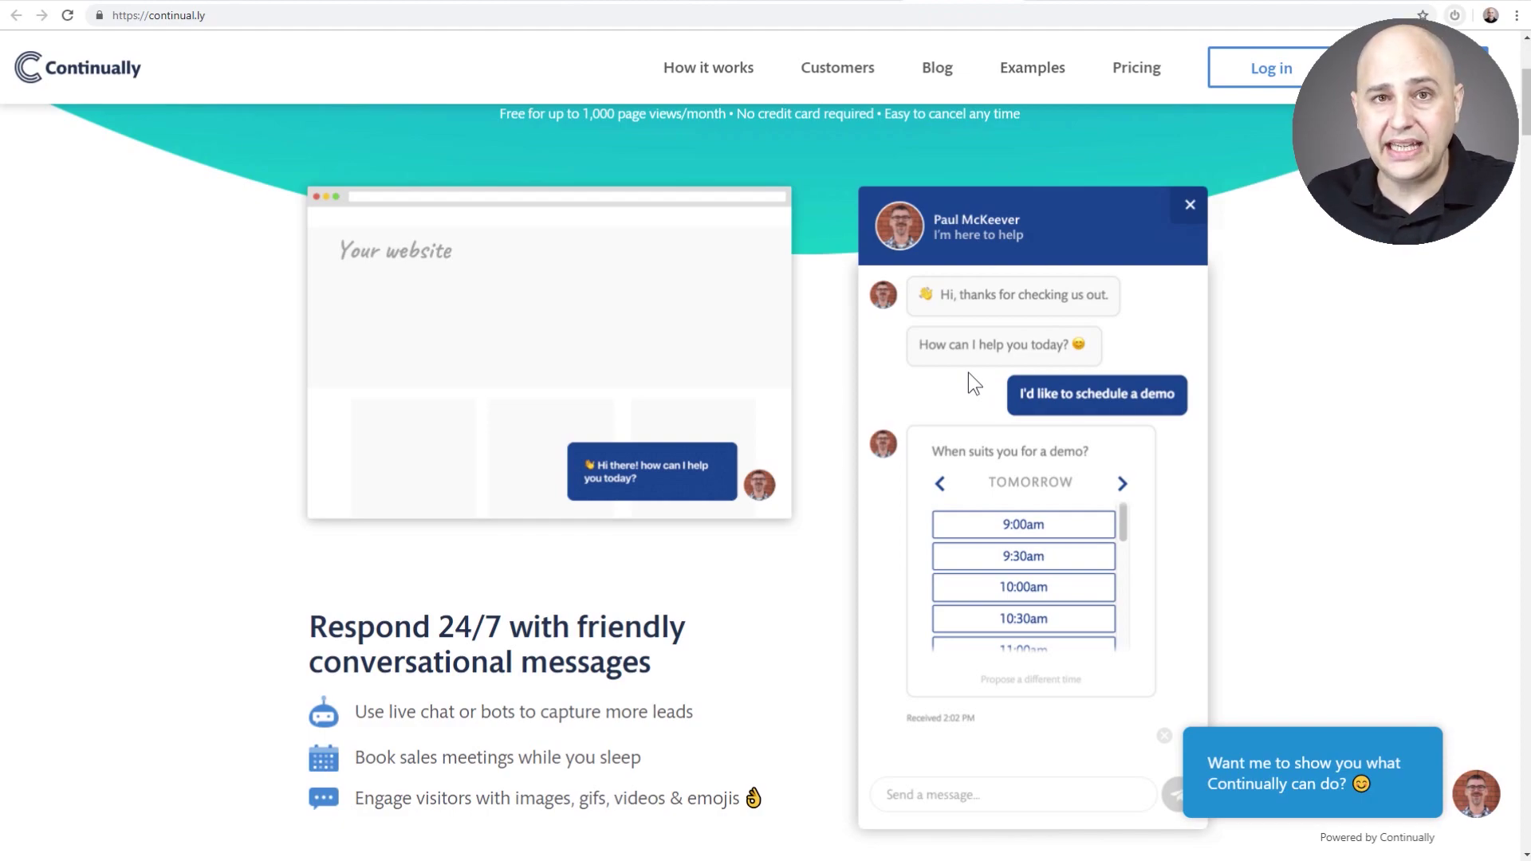
{"action": "scroll", "coordinate": [968, 372], "scroll_direction": "down", "scroll_amount": 9}
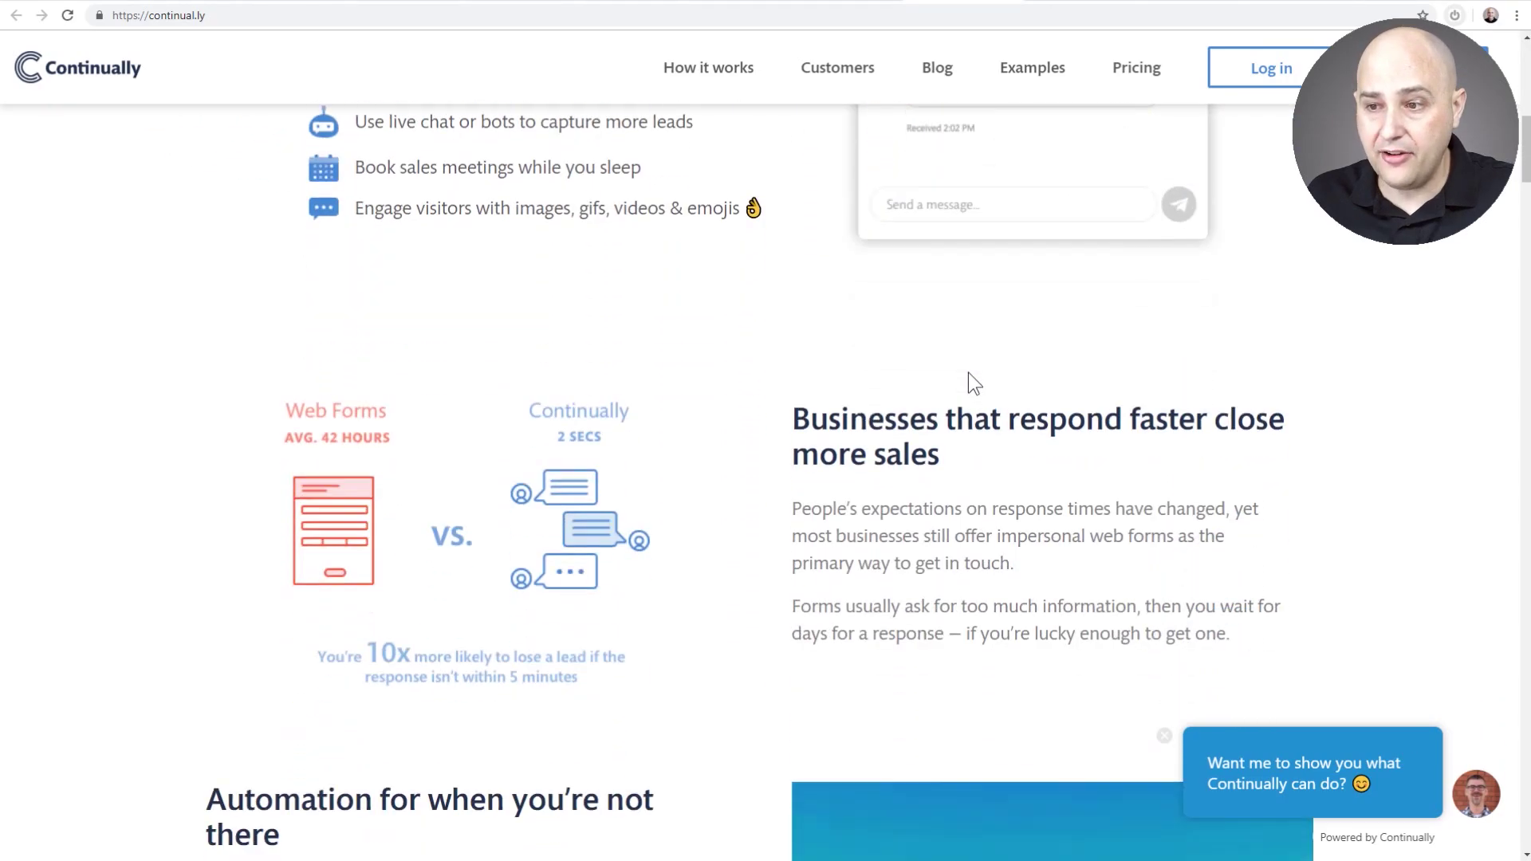
{"action": "scroll", "coordinate": [970, 372], "scroll_direction": "down", "scroll_amount": 9}
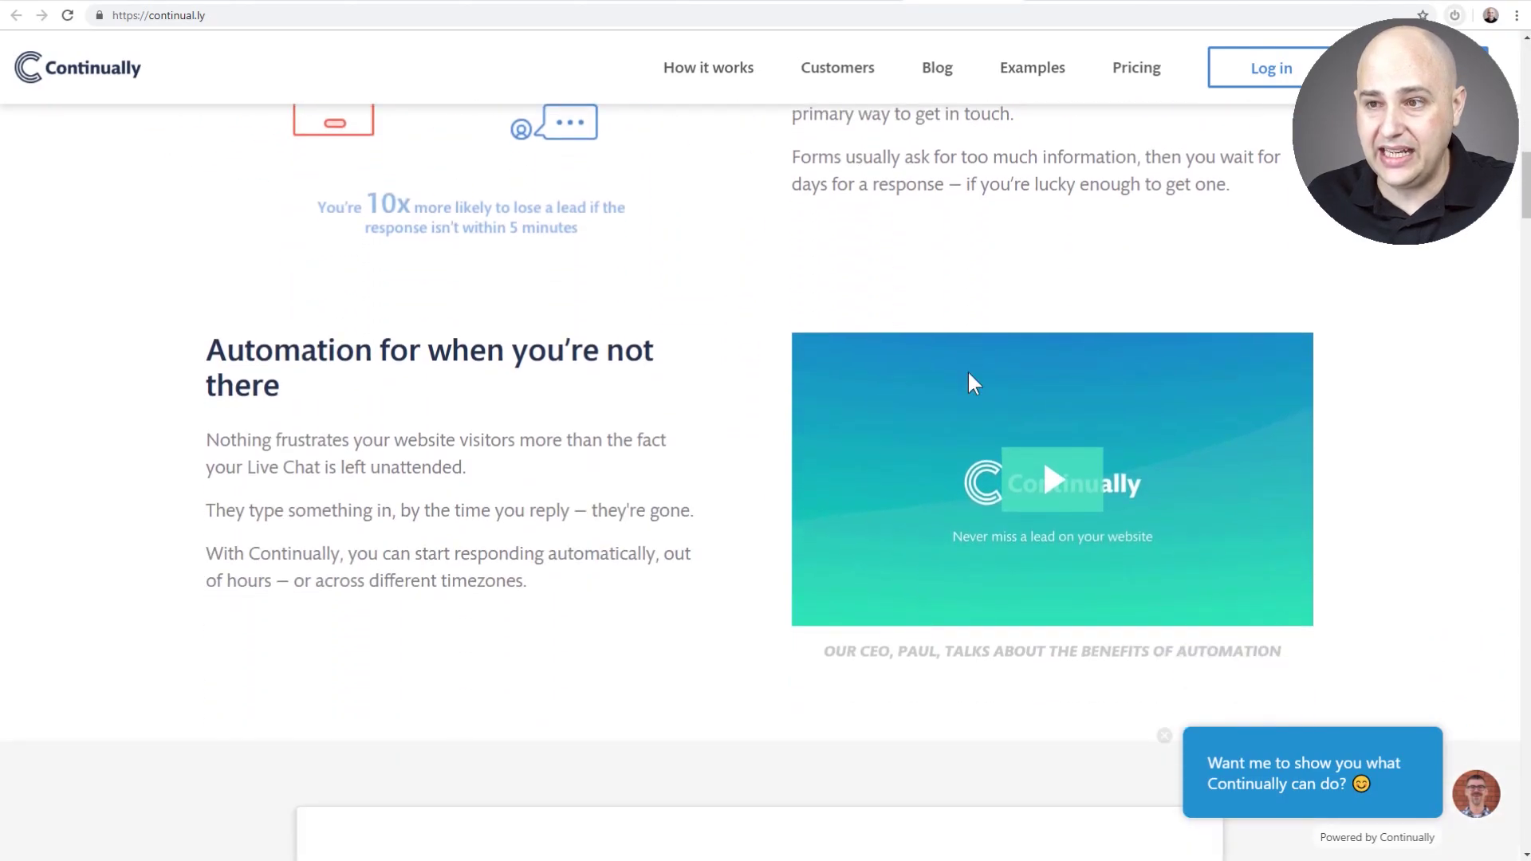
Scroll back up the homepage and go to the Pricing page.
{"action": "scroll", "coordinate": [782, 236], "scroll_direction": "up", "scroll_amount": 11}
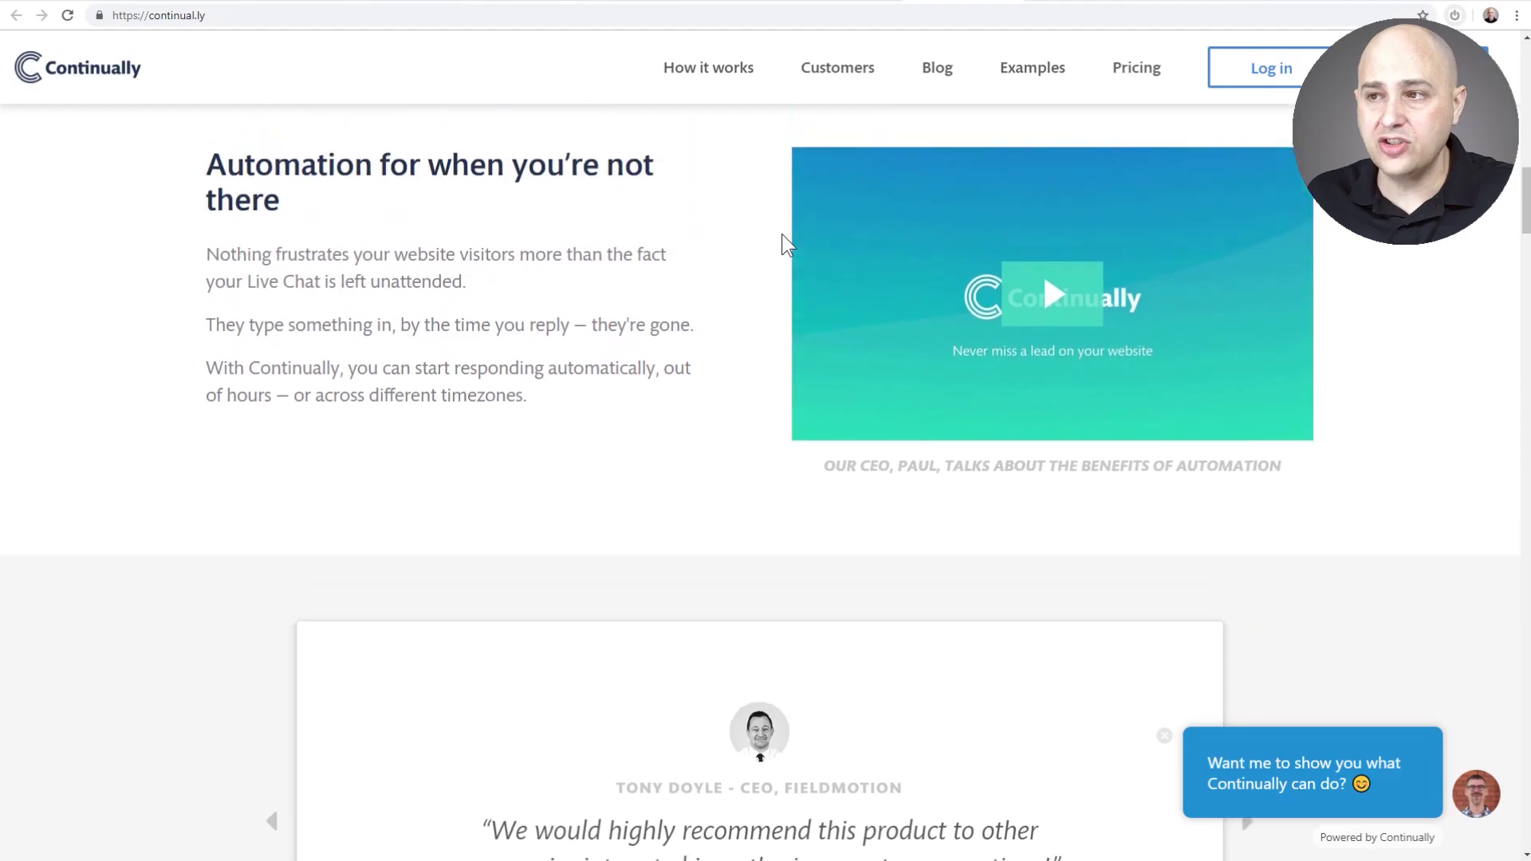
{"action": "scroll", "coordinate": [782, 233], "scroll_direction": "up", "scroll_amount": 4}
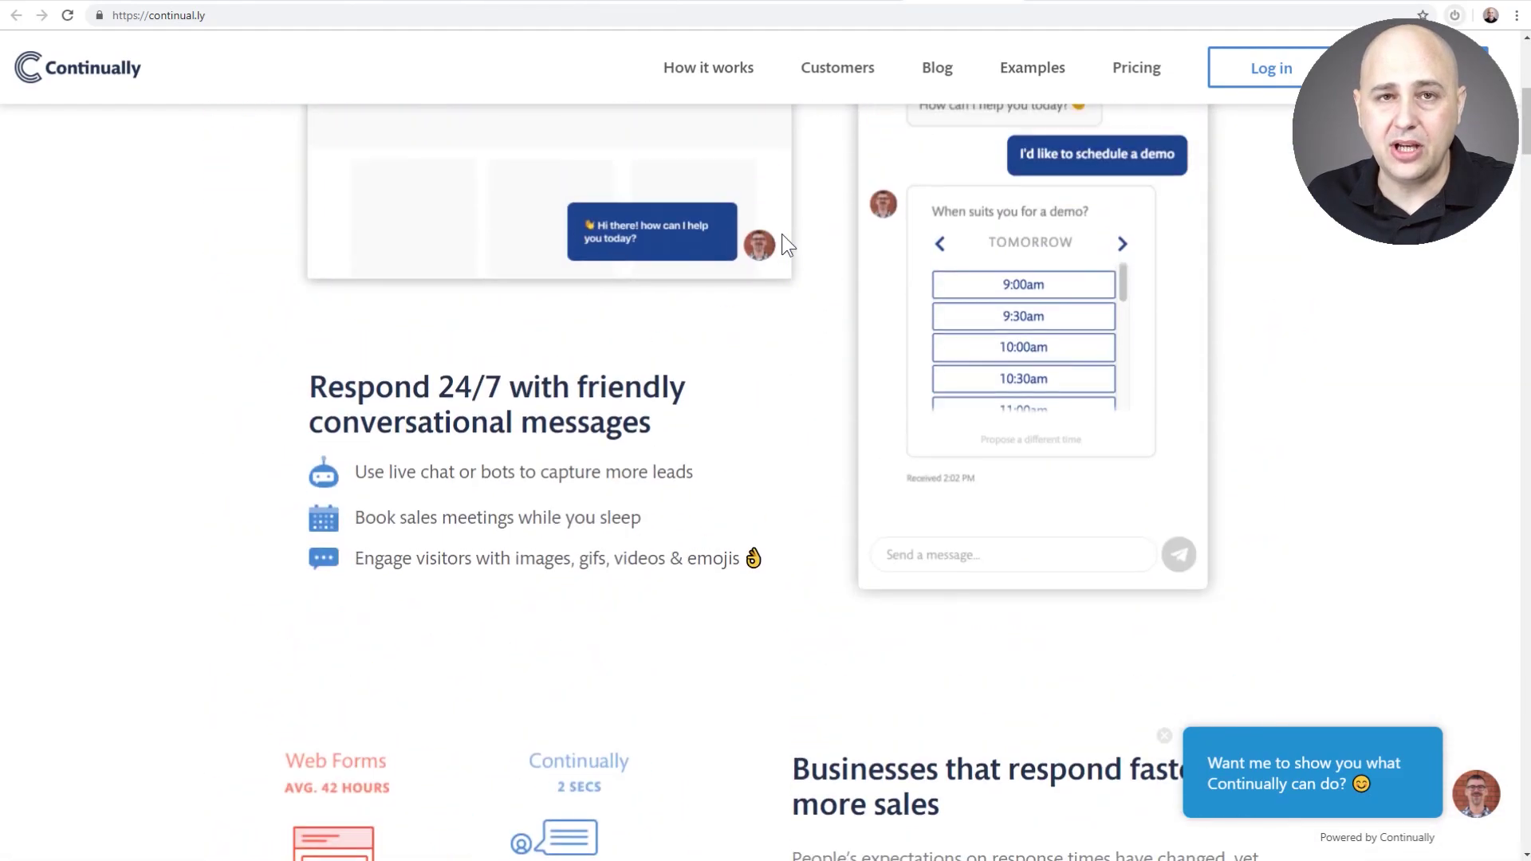
{"action": "scroll", "coordinate": [782, 233], "scroll_direction": "up", "scroll_amount": 6}
{"action": "scroll", "coordinate": [784, 233], "scroll_direction": "up", "scroll_amount": 1}
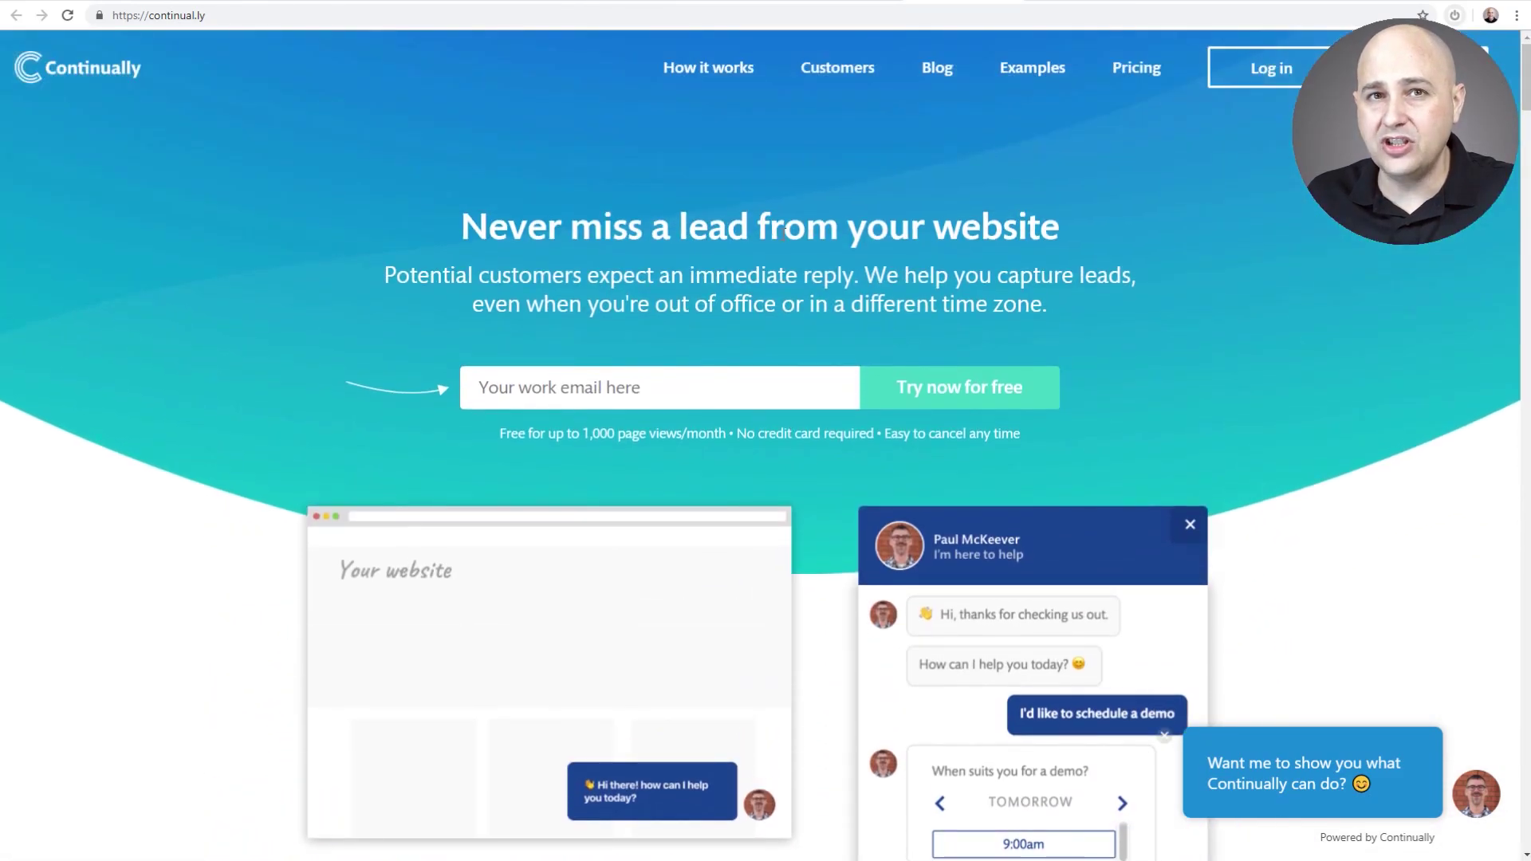
{"action": "scroll", "coordinate": [784, 231], "scroll_direction": "down", "scroll_amount": 5}
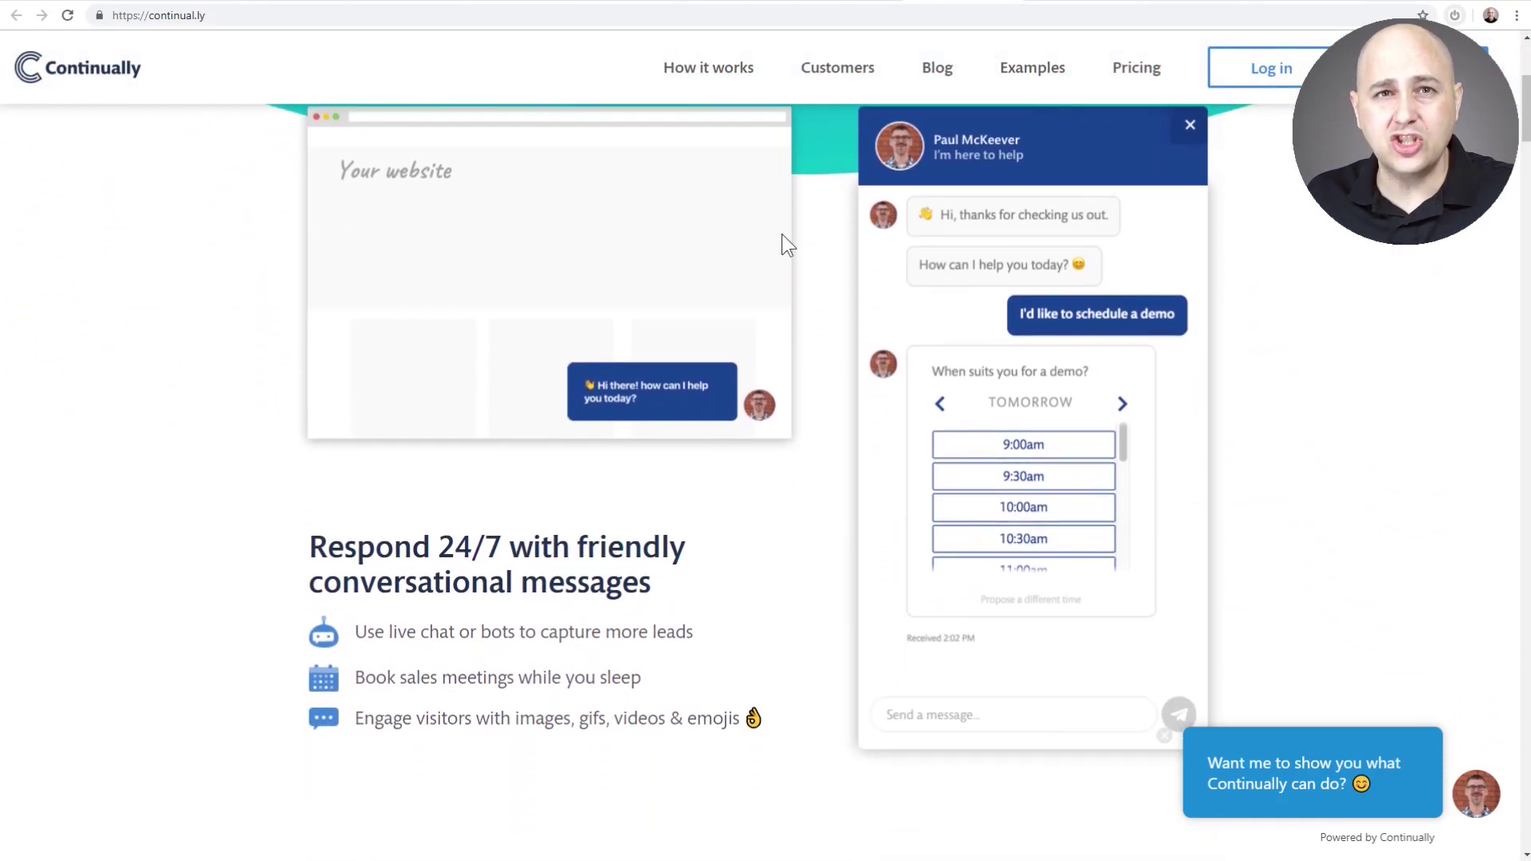
{"action": "scroll", "coordinate": [781, 233], "scroll_direction": "down", "scroll_amount": 1}
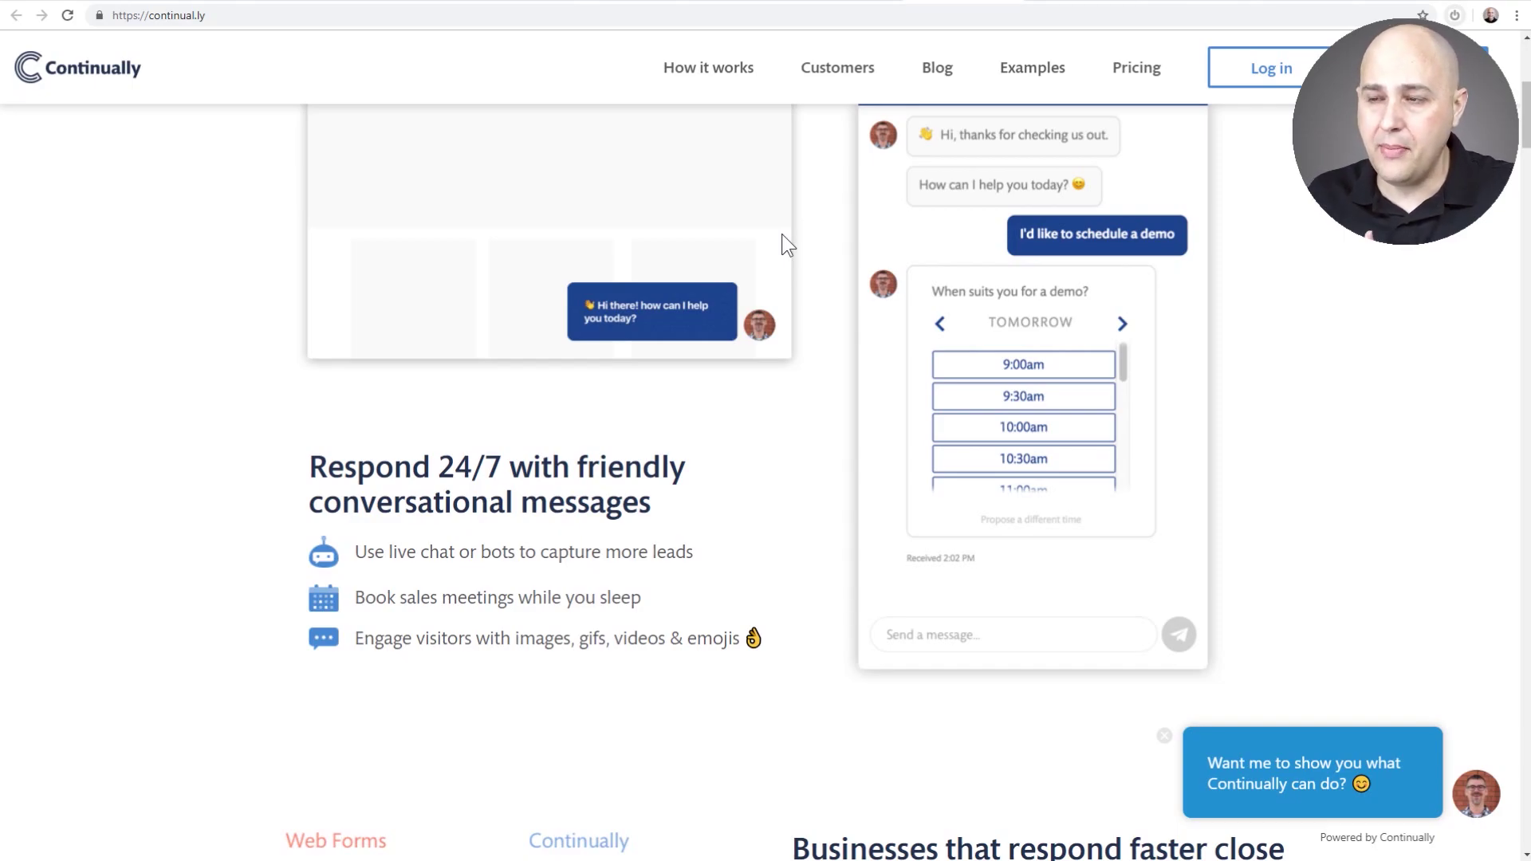
{"action": "scroll", "coordinate": [782, 233], "scroll_direction": "up", "scroll_amount": 6}
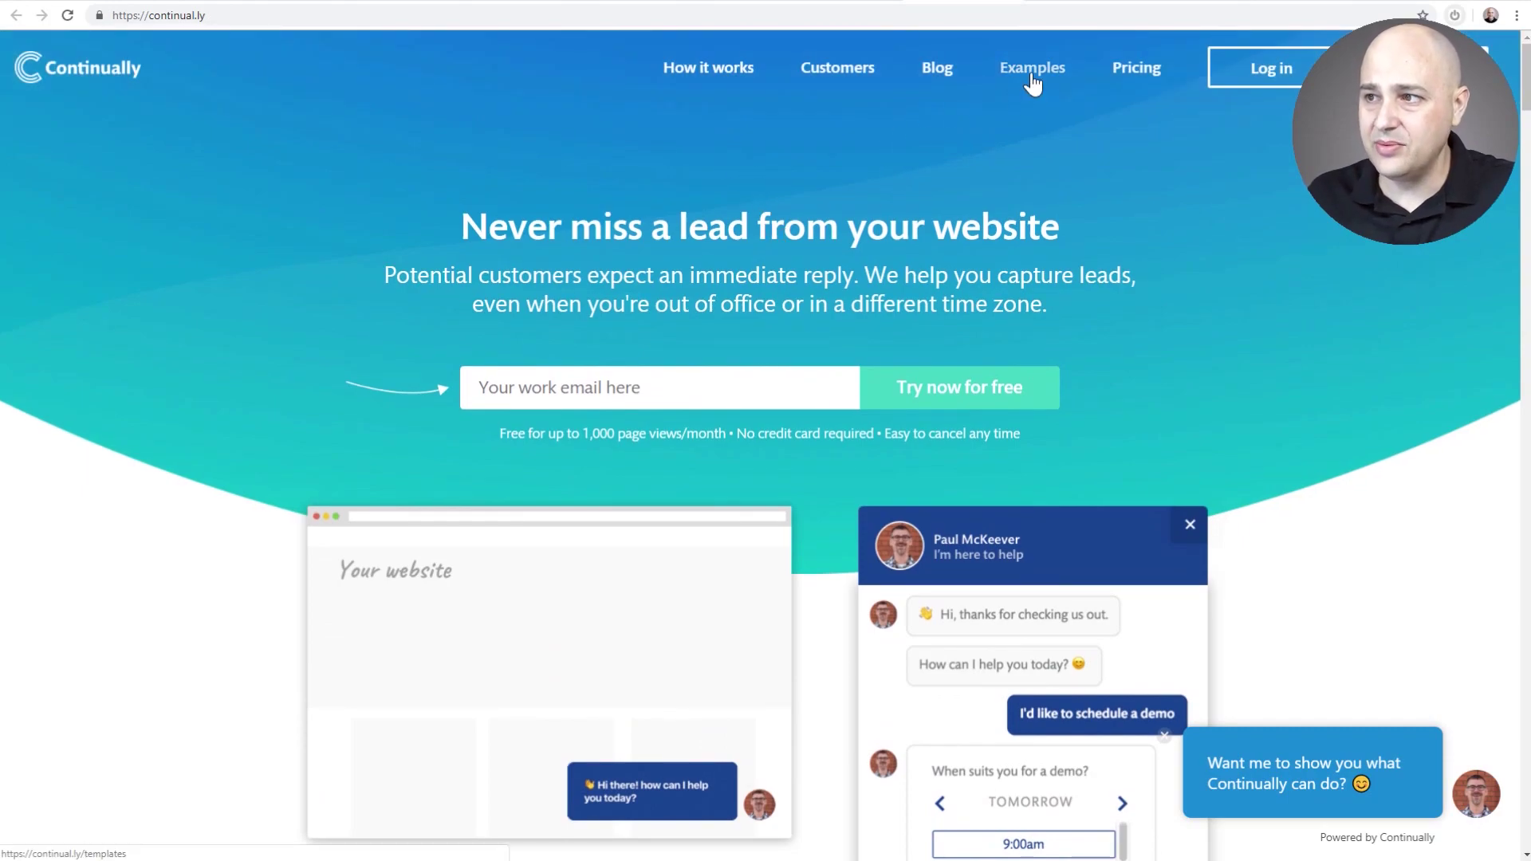
{"action": "left_click", "coordinate": [1095, 70]}
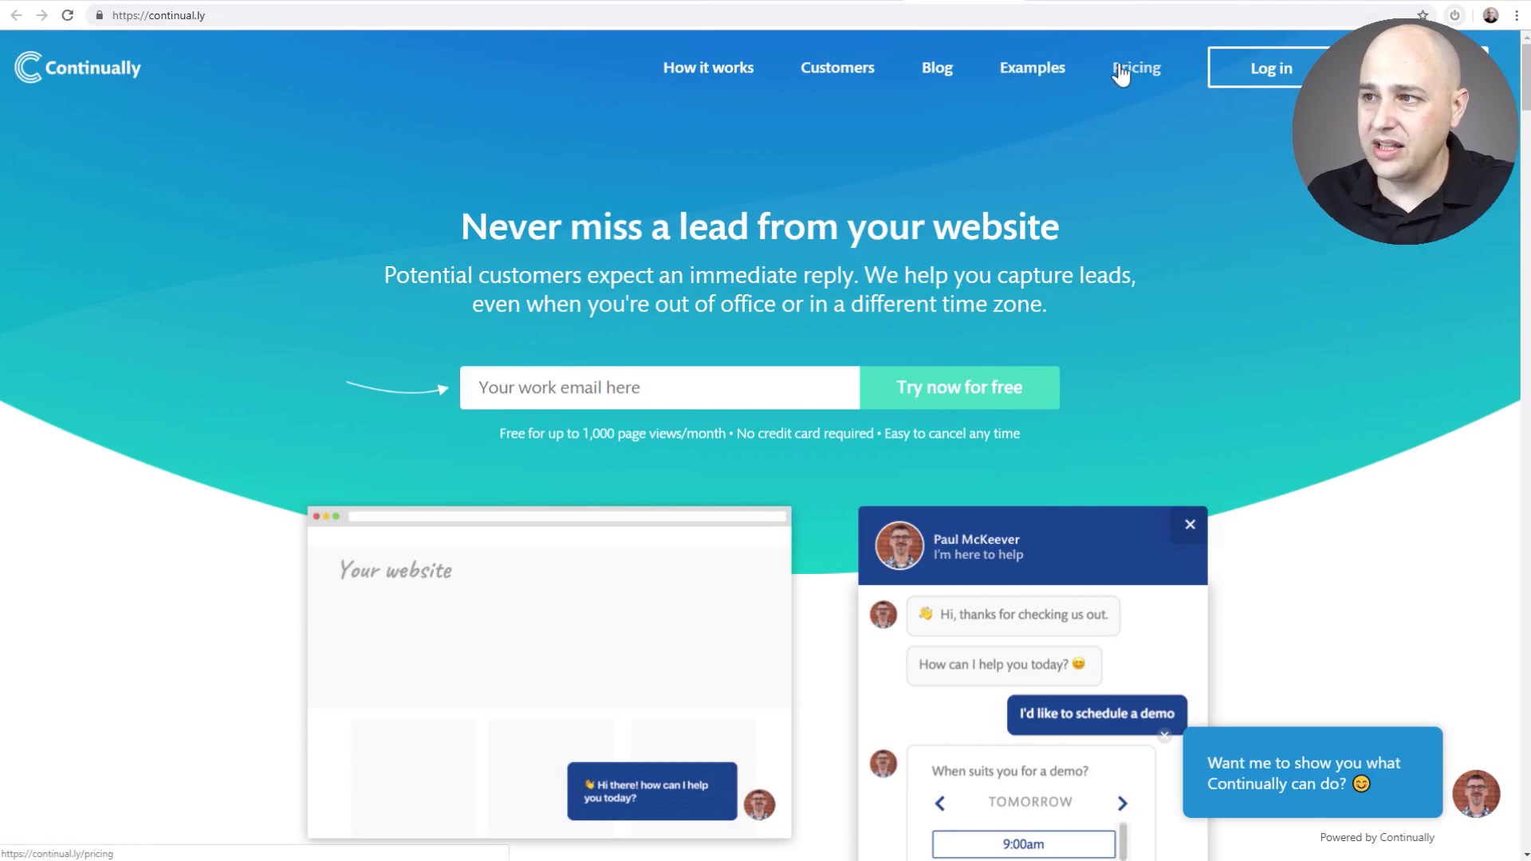
Highlight the Business plan's $135 price and its 50,000 page views on the pricing page.
{"action": "scroll", "coordinate": [923, 275], "scroll_direction": "down", "scroll_amount": 2}
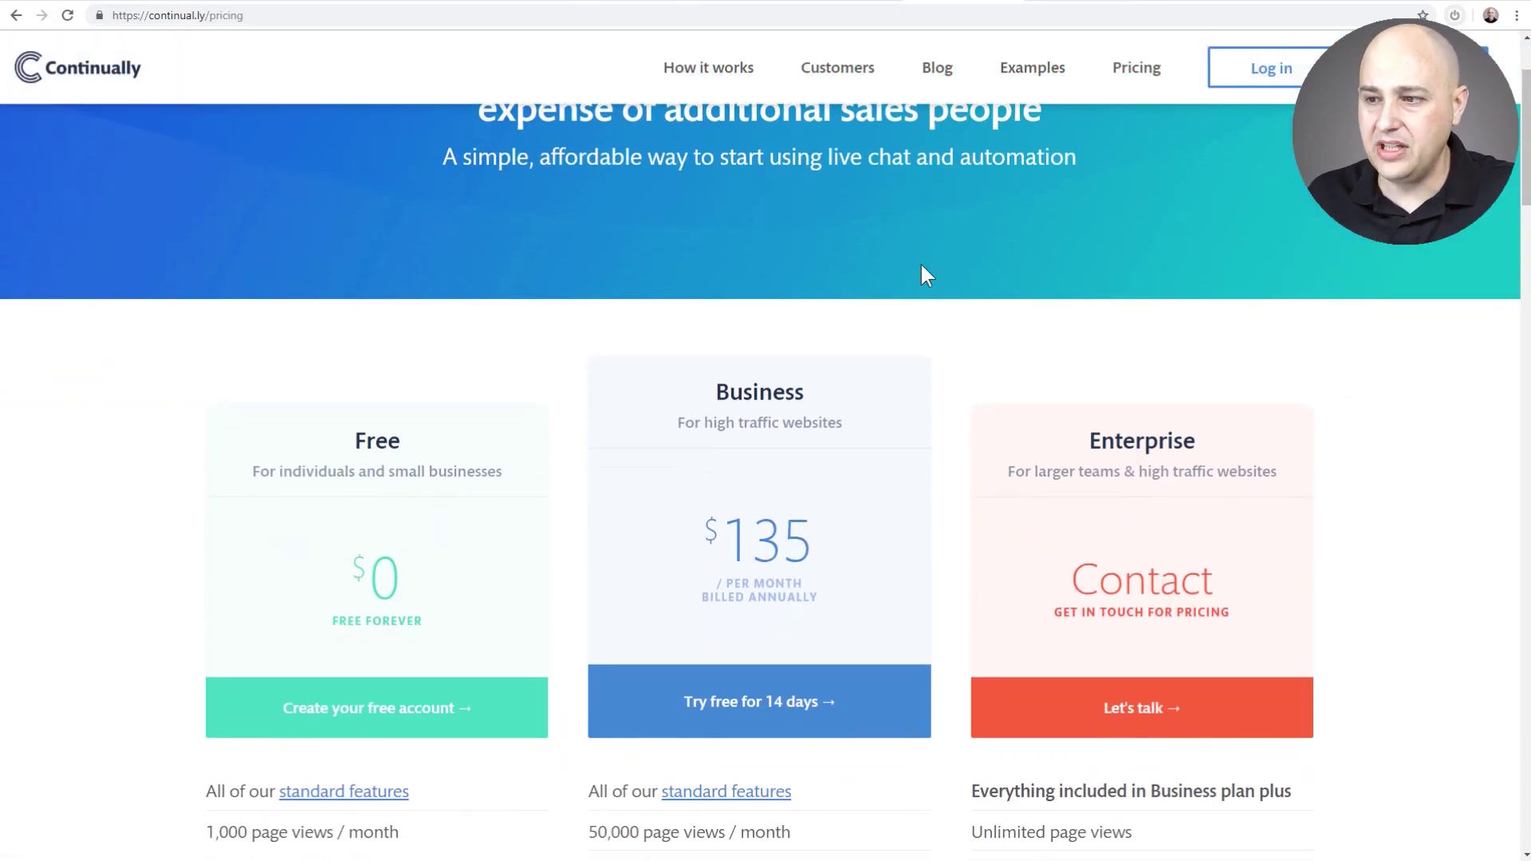
{"action": "scroll", "coordinate": [890, 283], "scroll_direction": "down", "scroll_amount": 3}
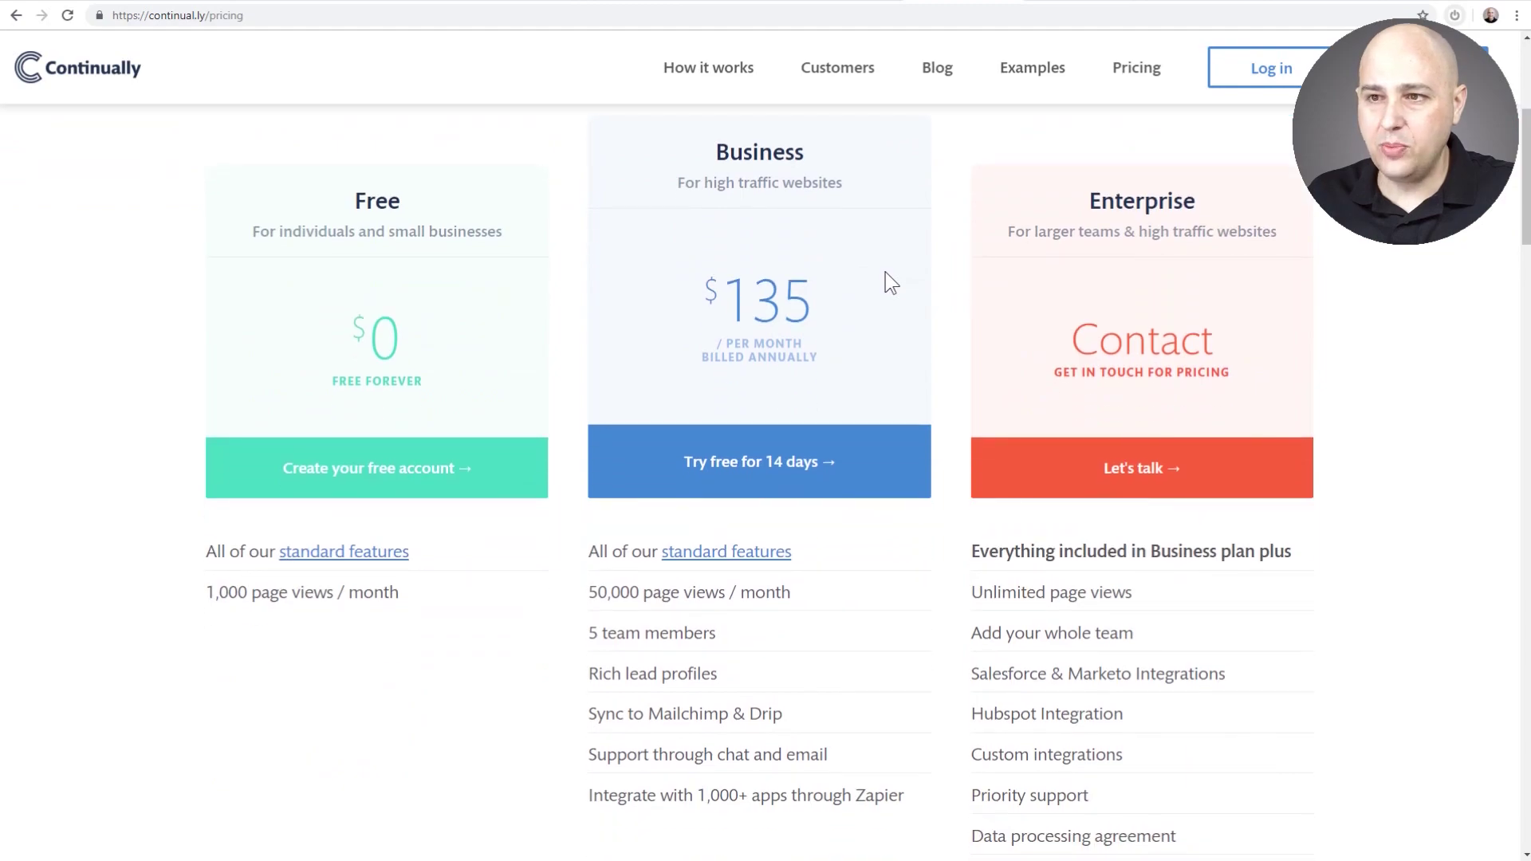
{"action": "scroll", "coordinate": [890, 283], "scroll_direction": "up", "scroll_amount": 1}
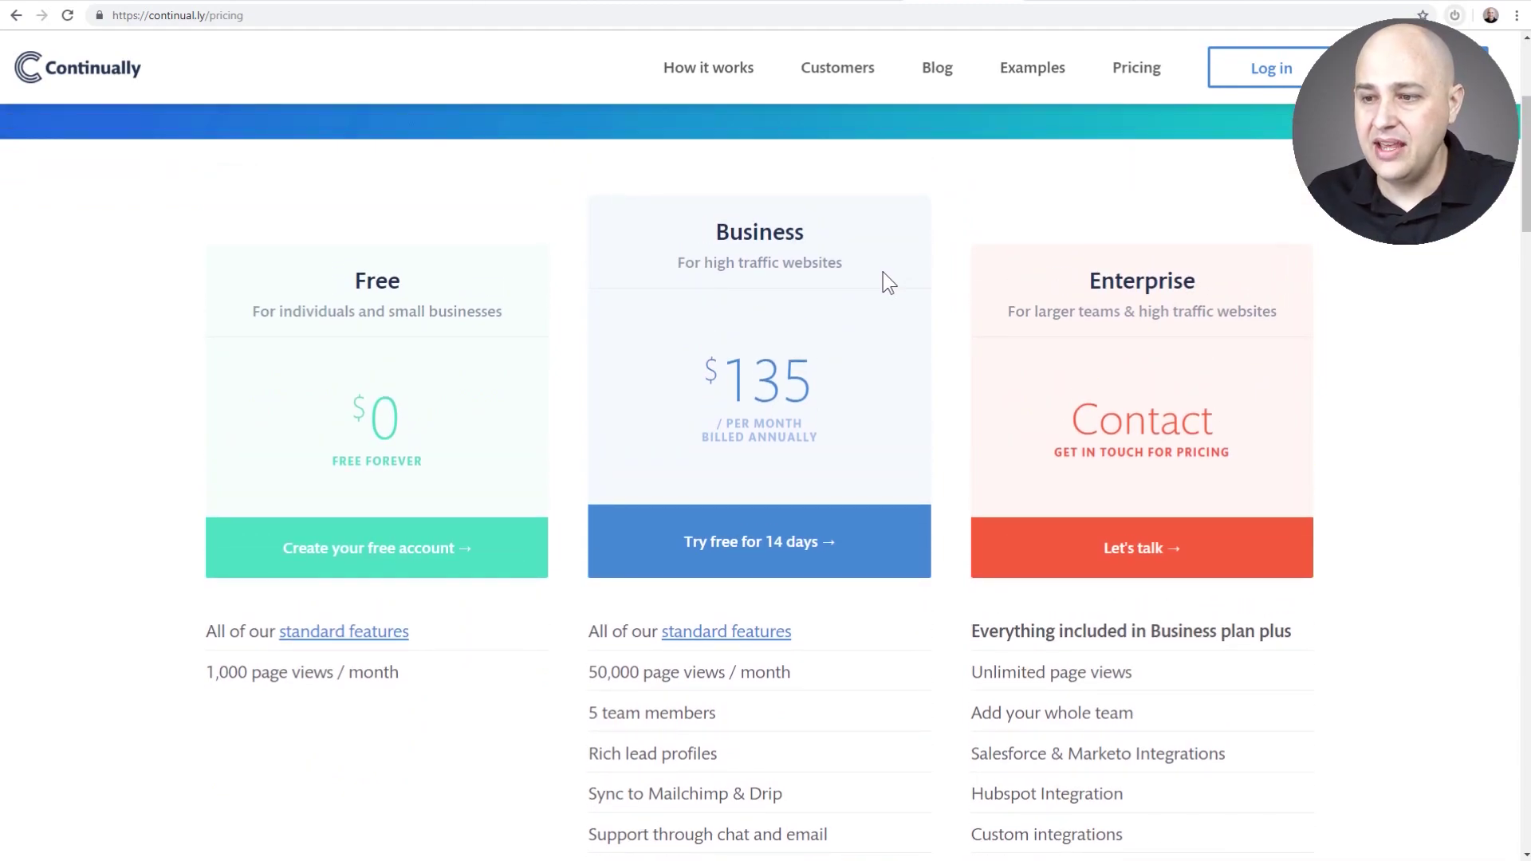
{"action": "left_click_drag", "start_coordinate": [821, 386], "coordinate": [706, 375]}
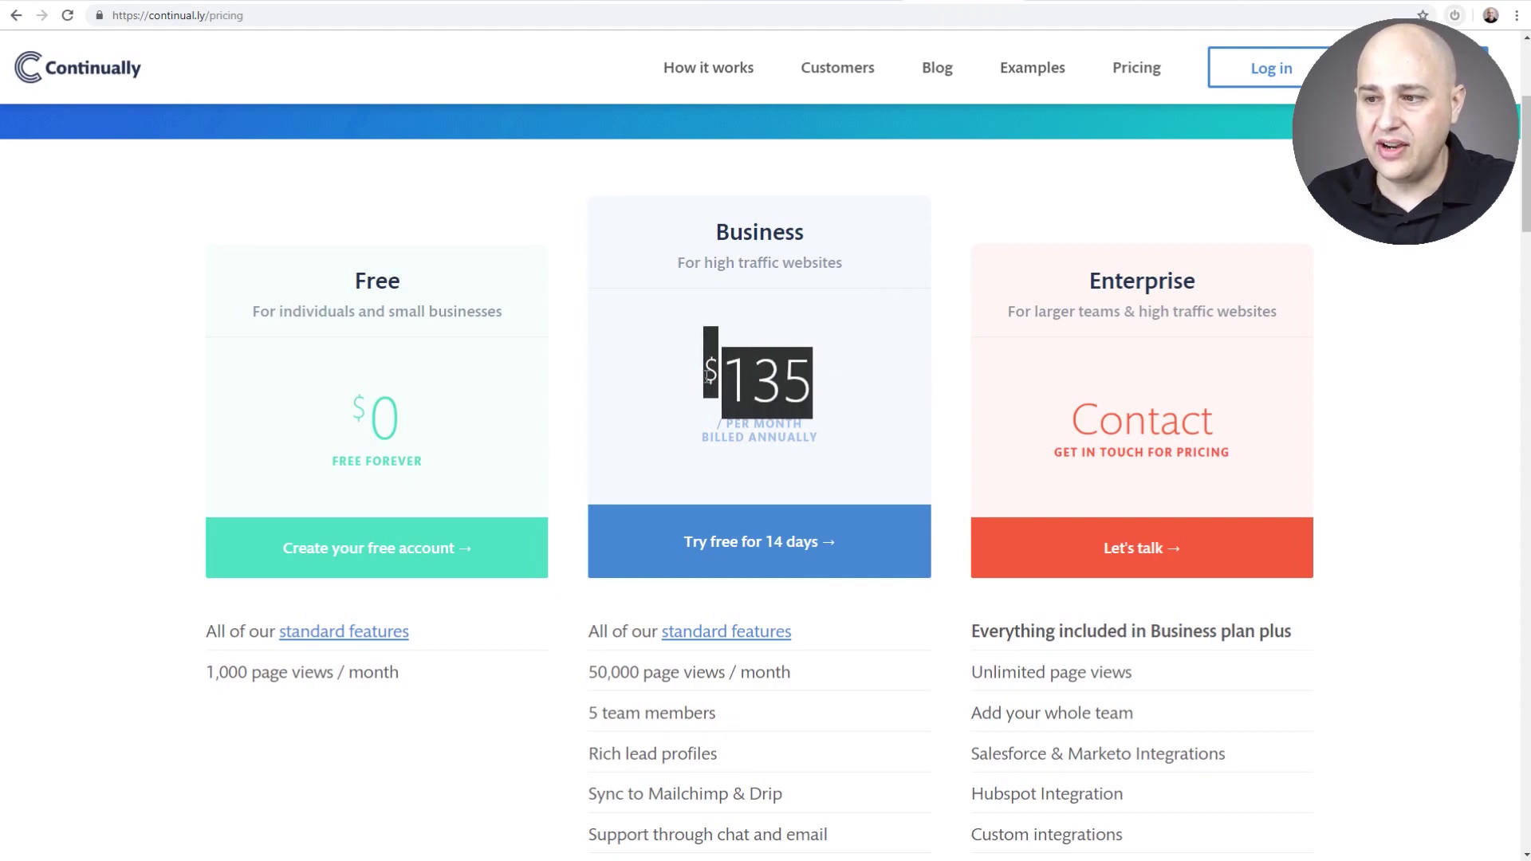
{"action": "left_click", "coordinate": [731, 427]}
{"action": "scroll", "coordinate": [731, 427], "scroll_direction": "down", "scroll_amount": 3}
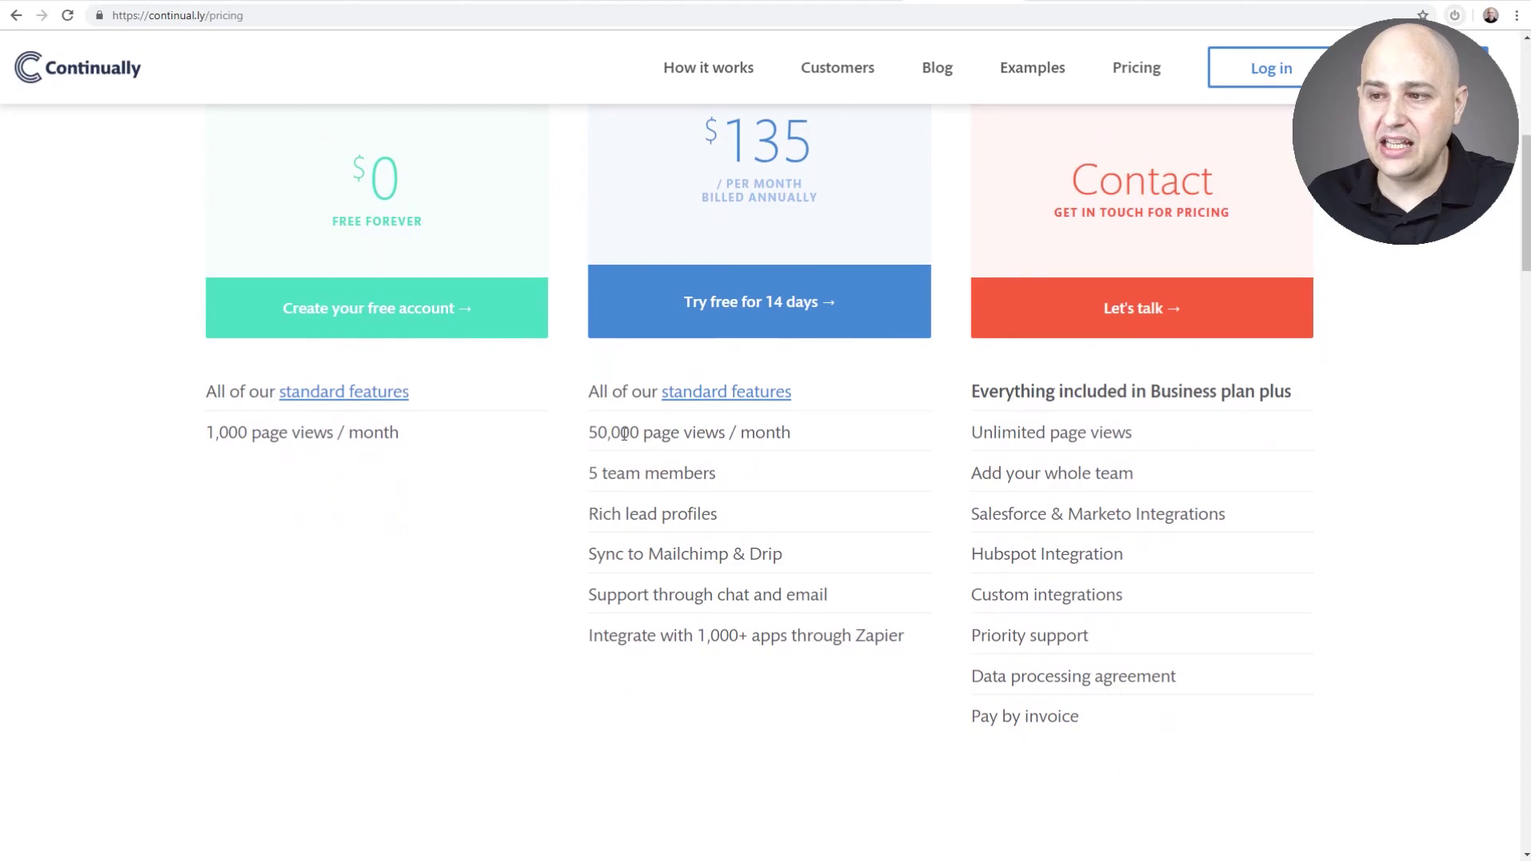
{"action": "left_click_drag", "start_coordinate": [588, 433], "coordinate": [685, 451]}
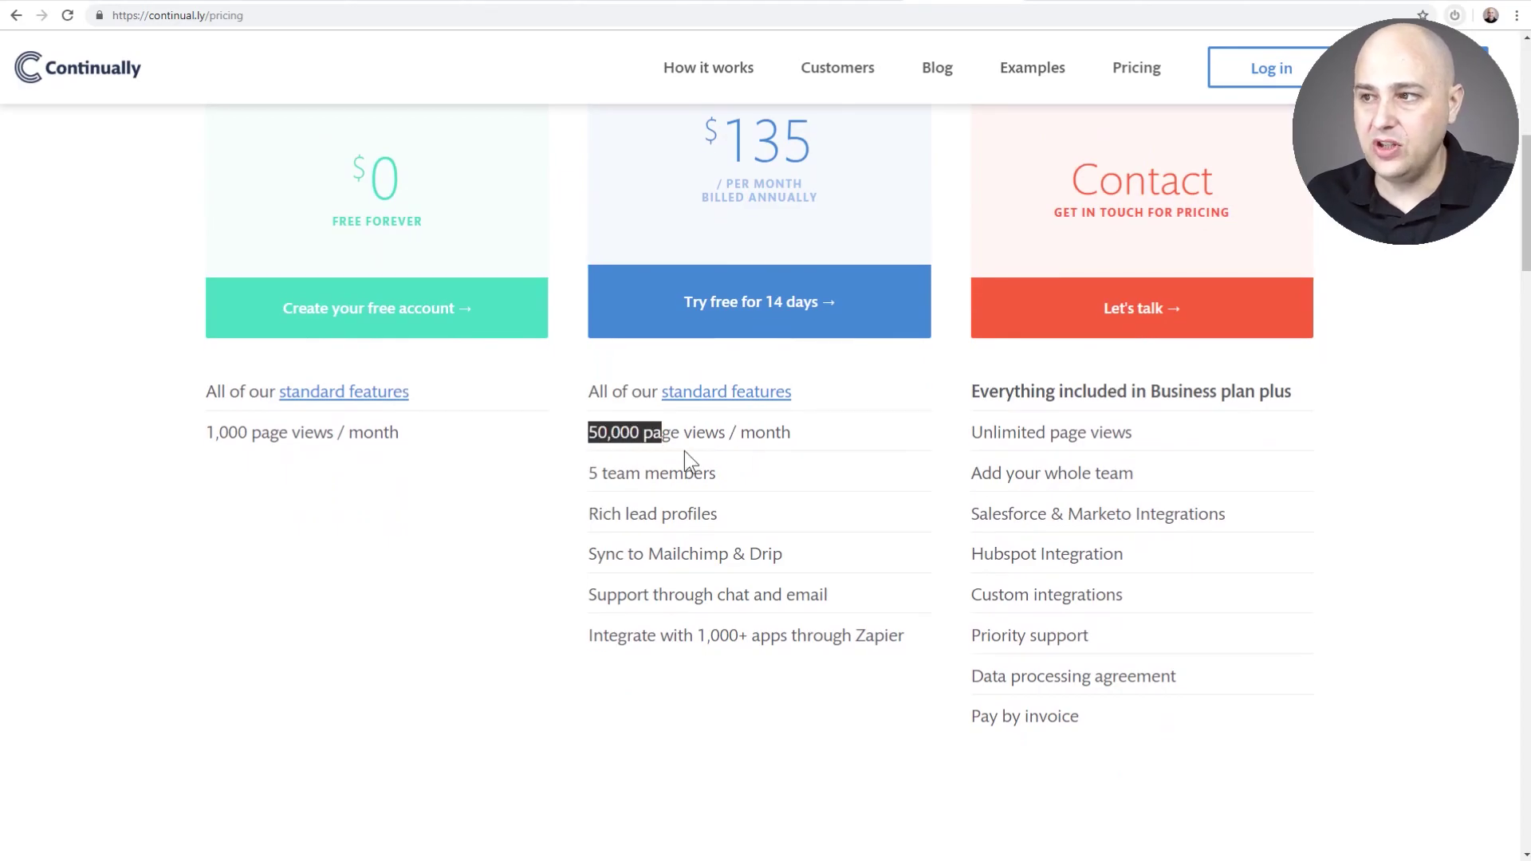
Review the Standard features, then return to the app's Getting Started install page.
{"action": "scroll", "coordinate": [842, 447], "scroll_direction": "up", "scroll_amount": 5}
{"action": "scroll", "coordinate": [840, 447], "scroll_direction": "down", "scroll_amount": 5}
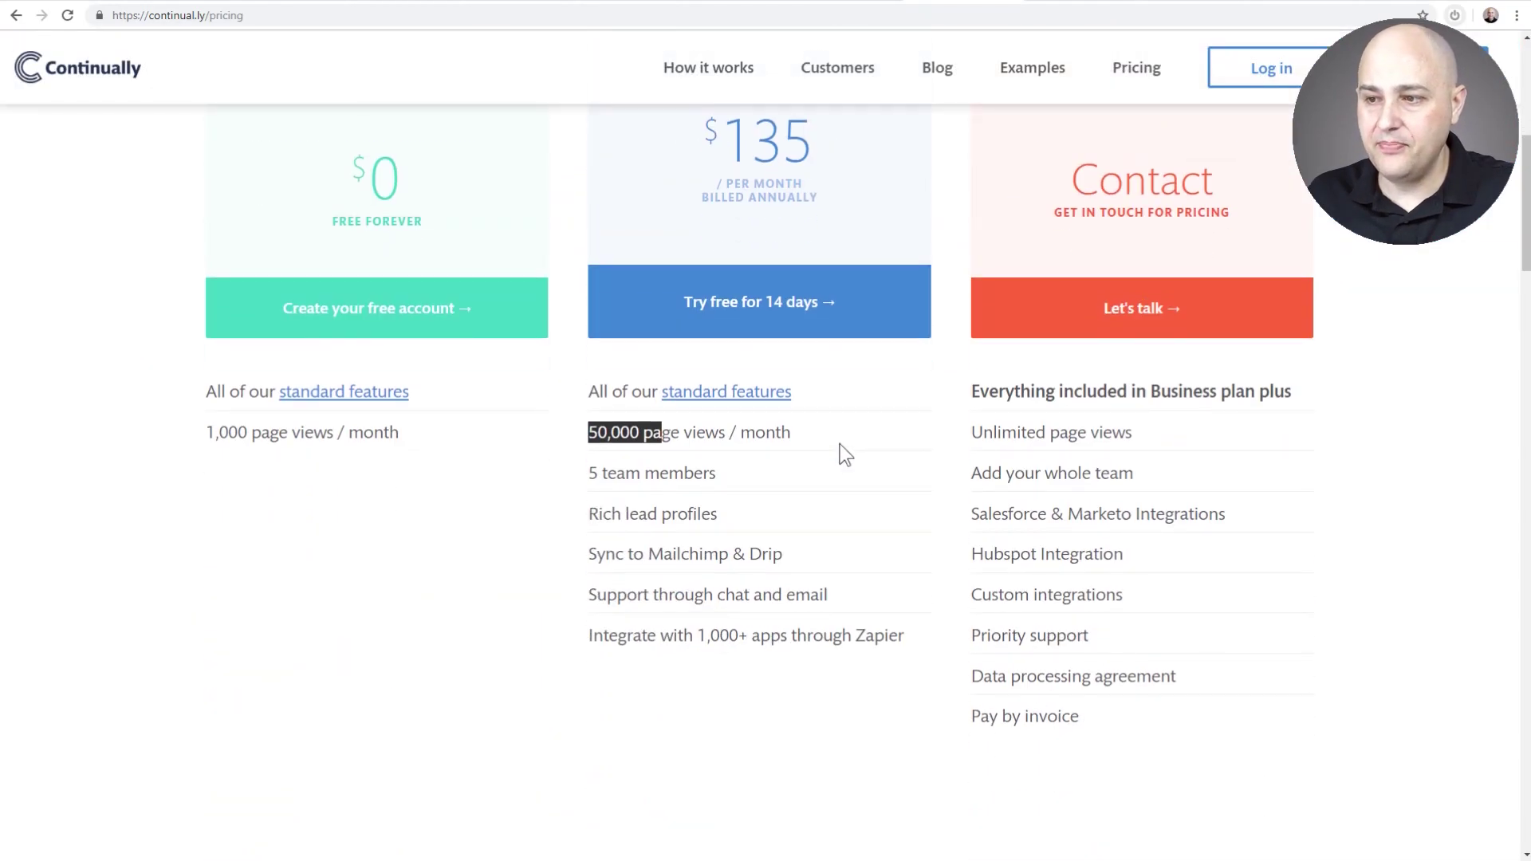
{"action": "scroll", "coordinate": [839, 447], "scroll_direction": "down", "scroll_amount": 8}
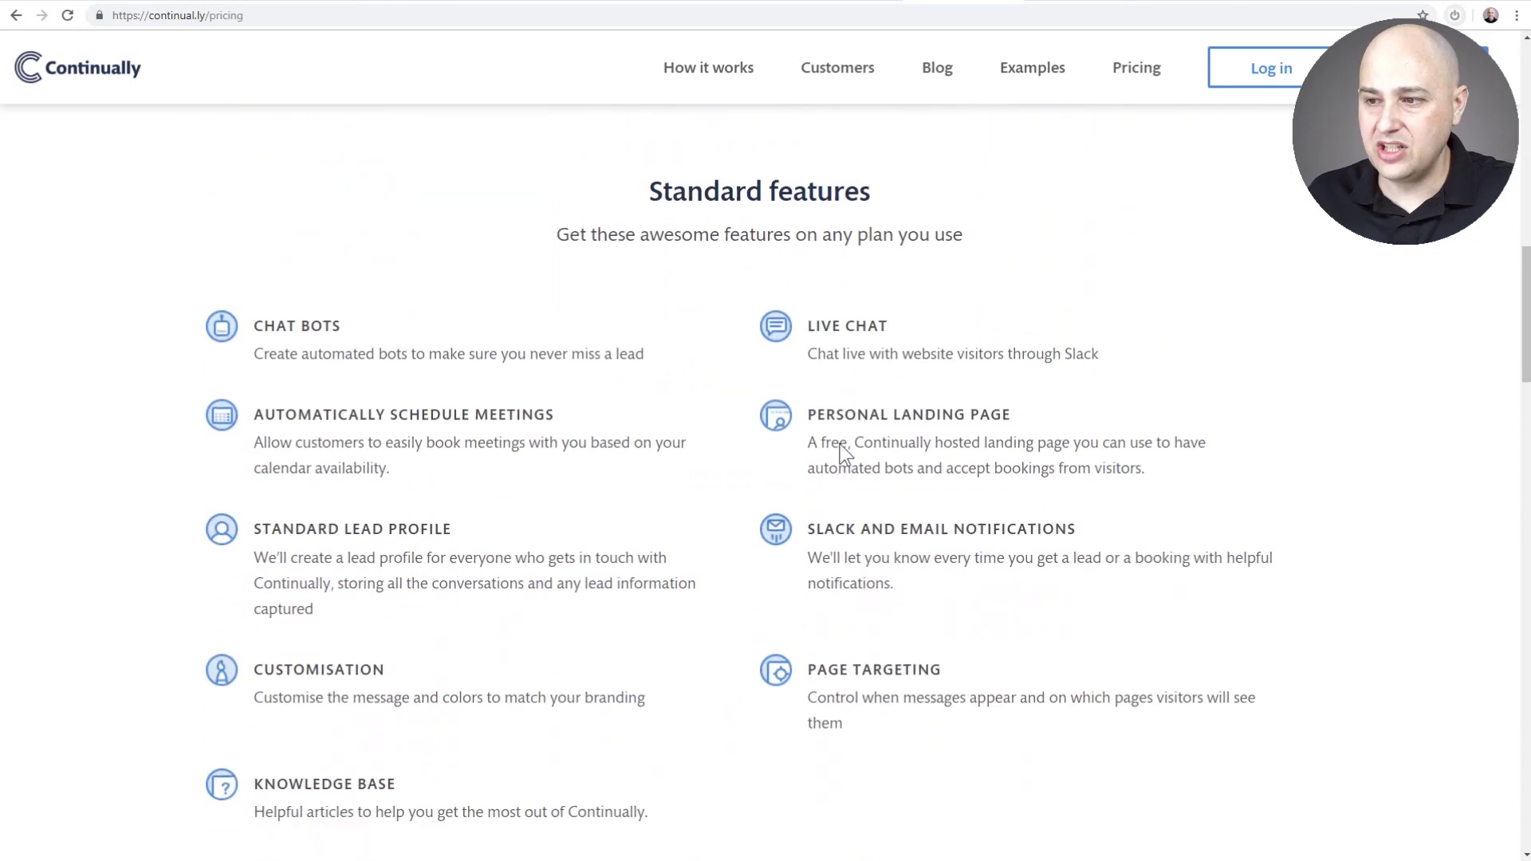
{"action": "scroll", "coordinate": [840, 444], "scroll_direction": "down", "scroll_amount": 1}
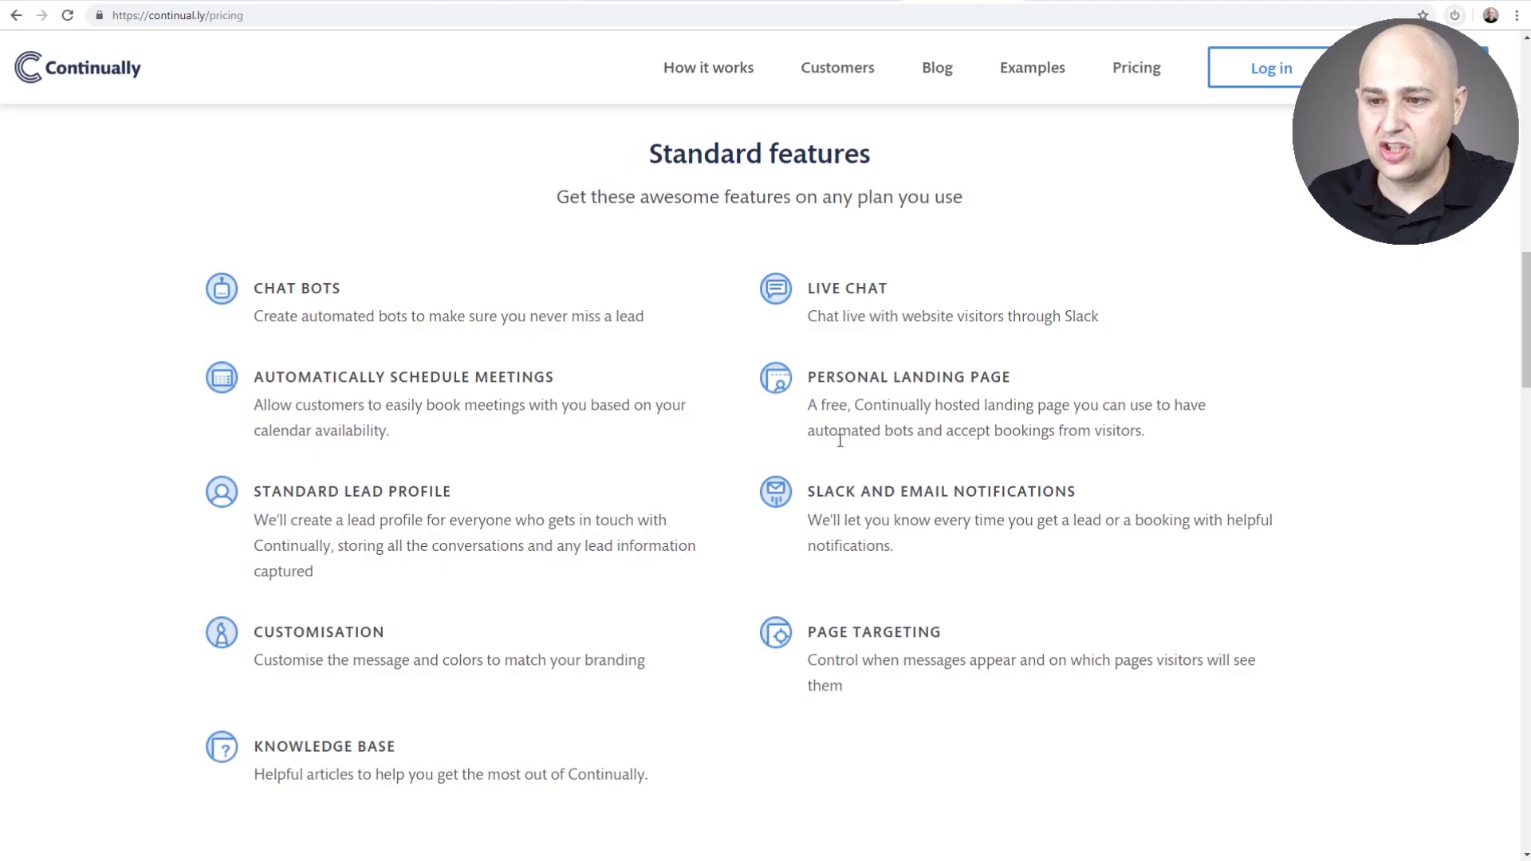
{"action": "left_click", "coordinate": [1035, 2]}
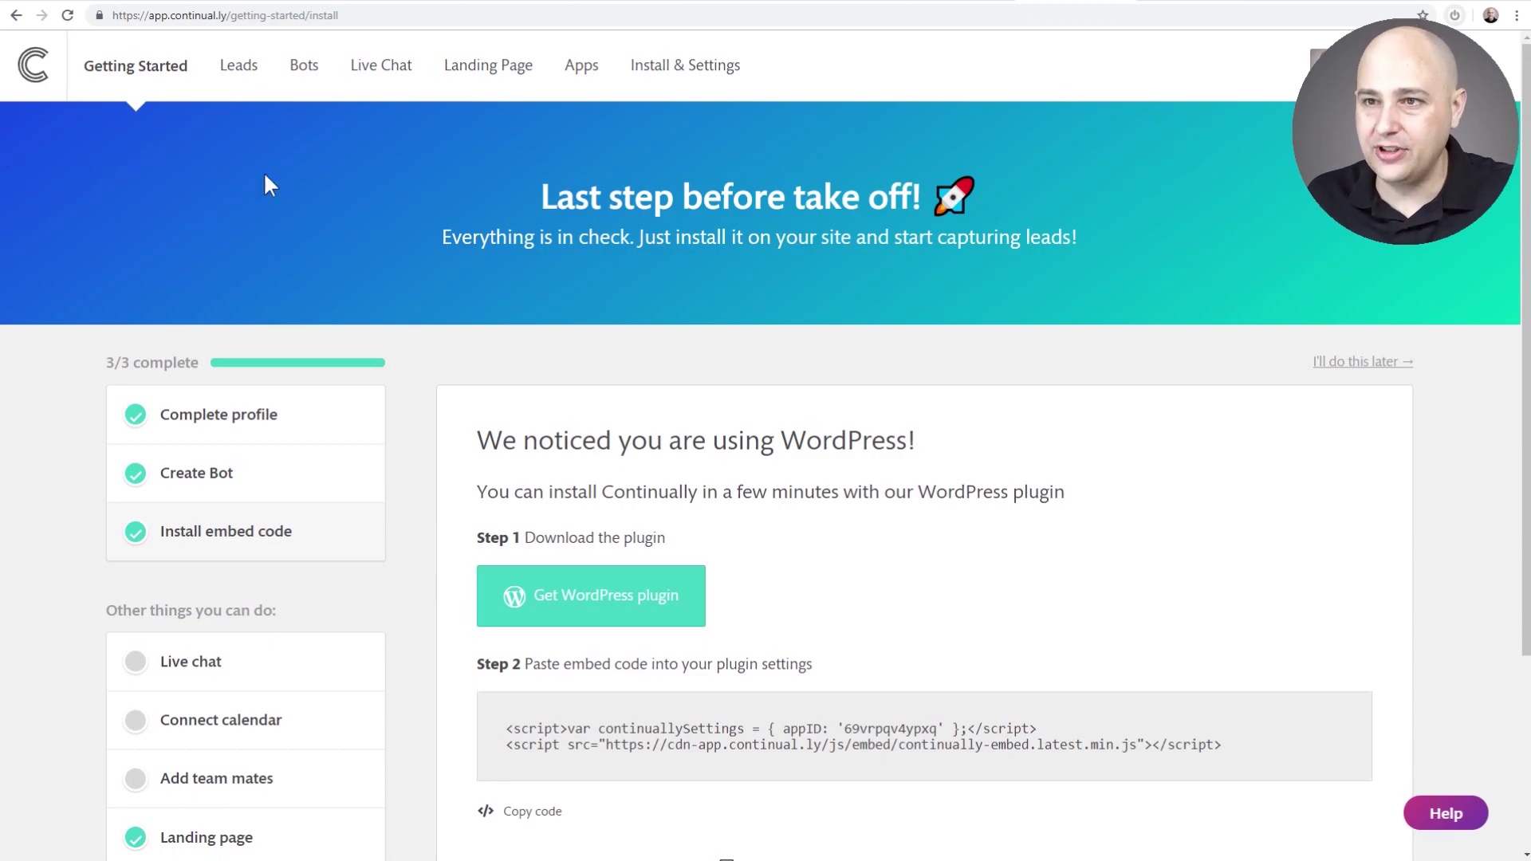
Go to Bots and edit the Qualifying Questions bot's messages.
{"action": "left_click", "coordinate": [302, 64]}
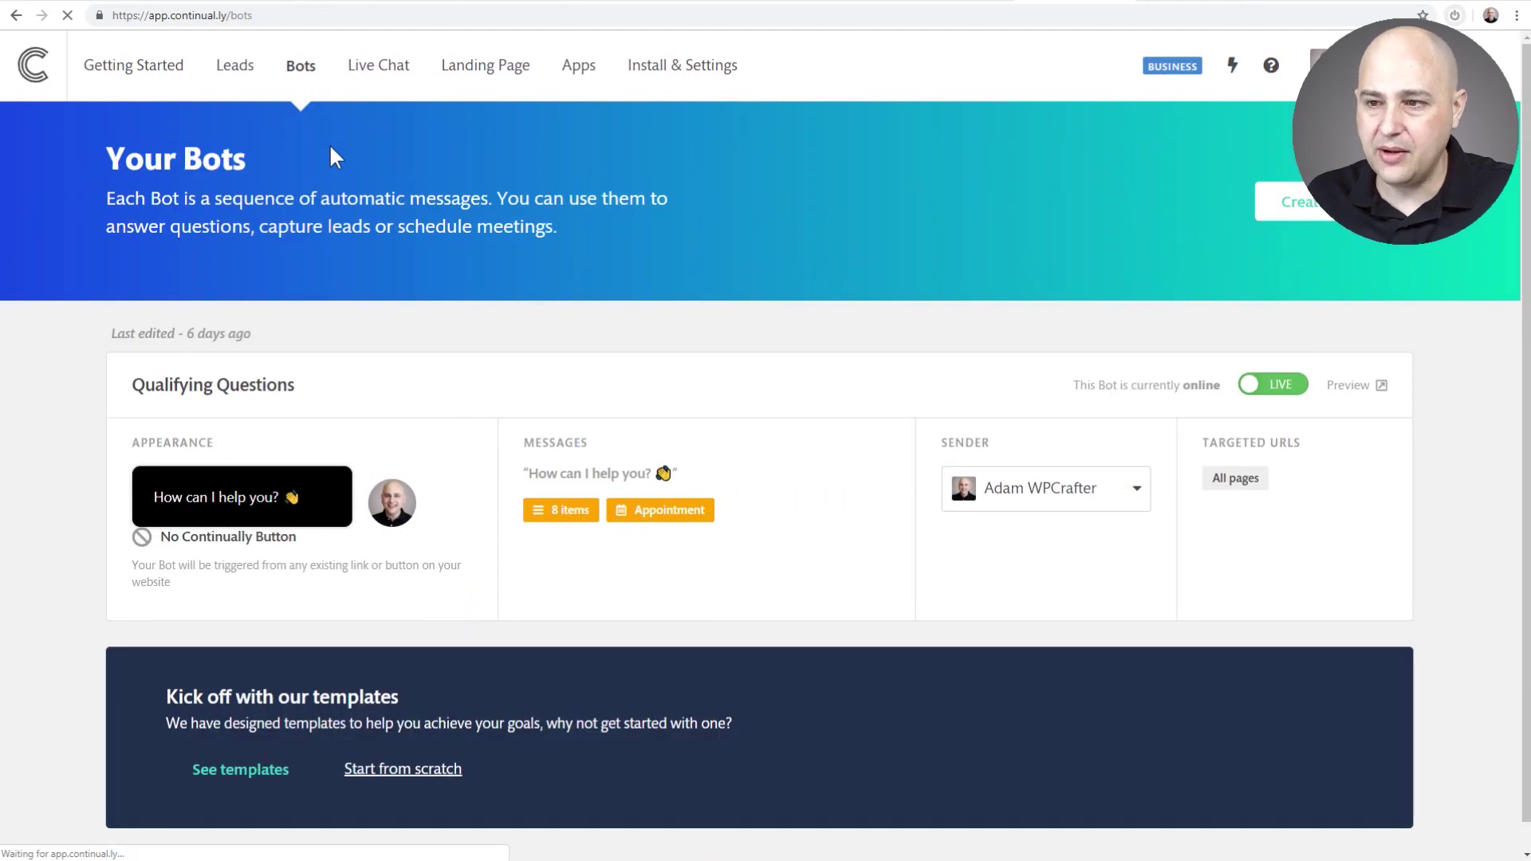
{"action": "scroll", "coordinate": [369, 247], "scroll_direction": "down", "scroll_amount": 1}
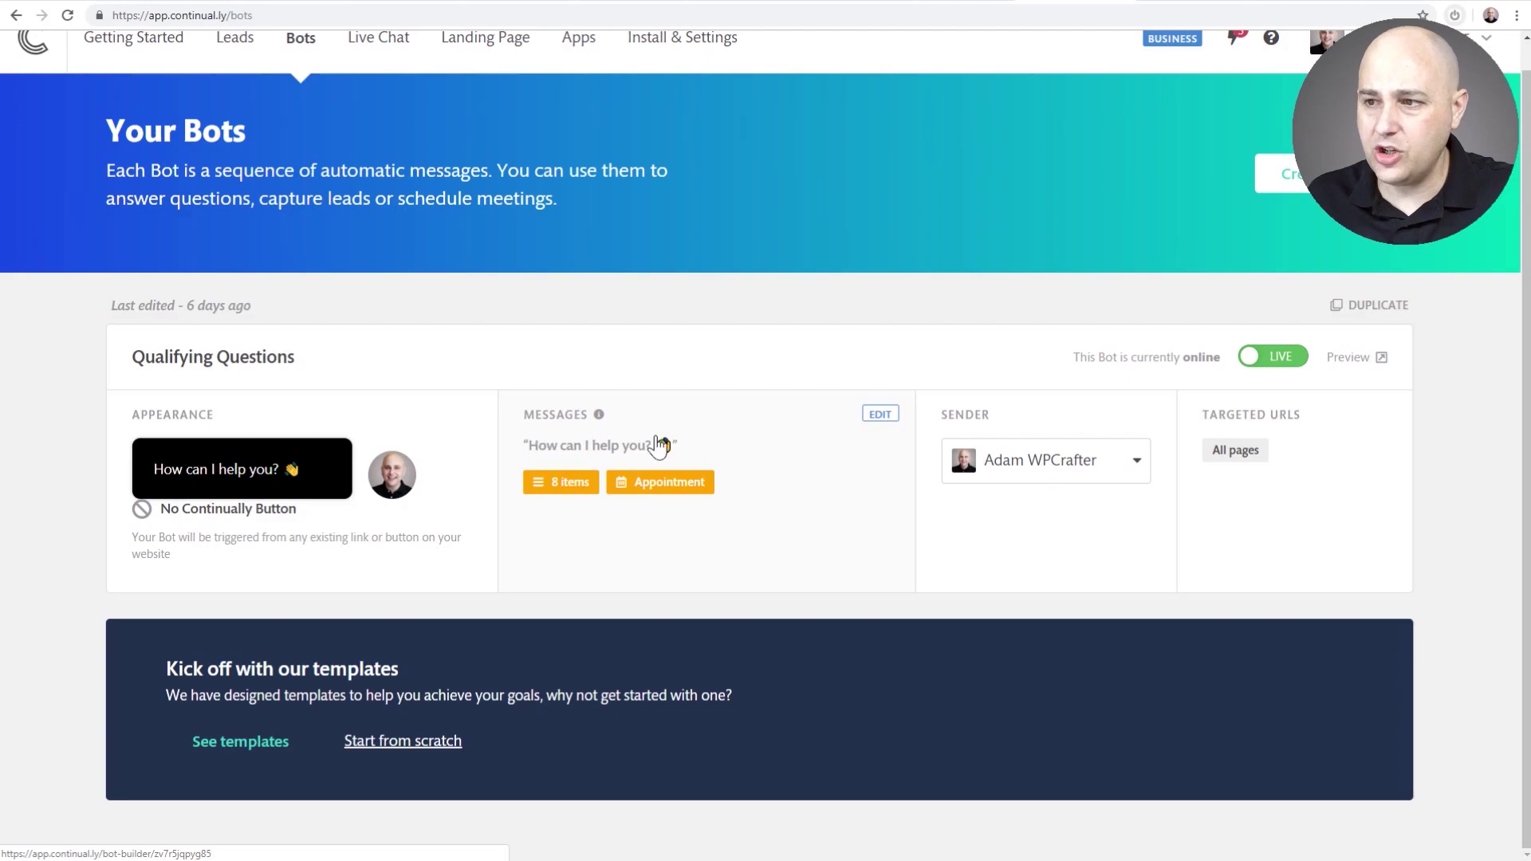
{"action": "left_click", "coordinate": [878, 415]}
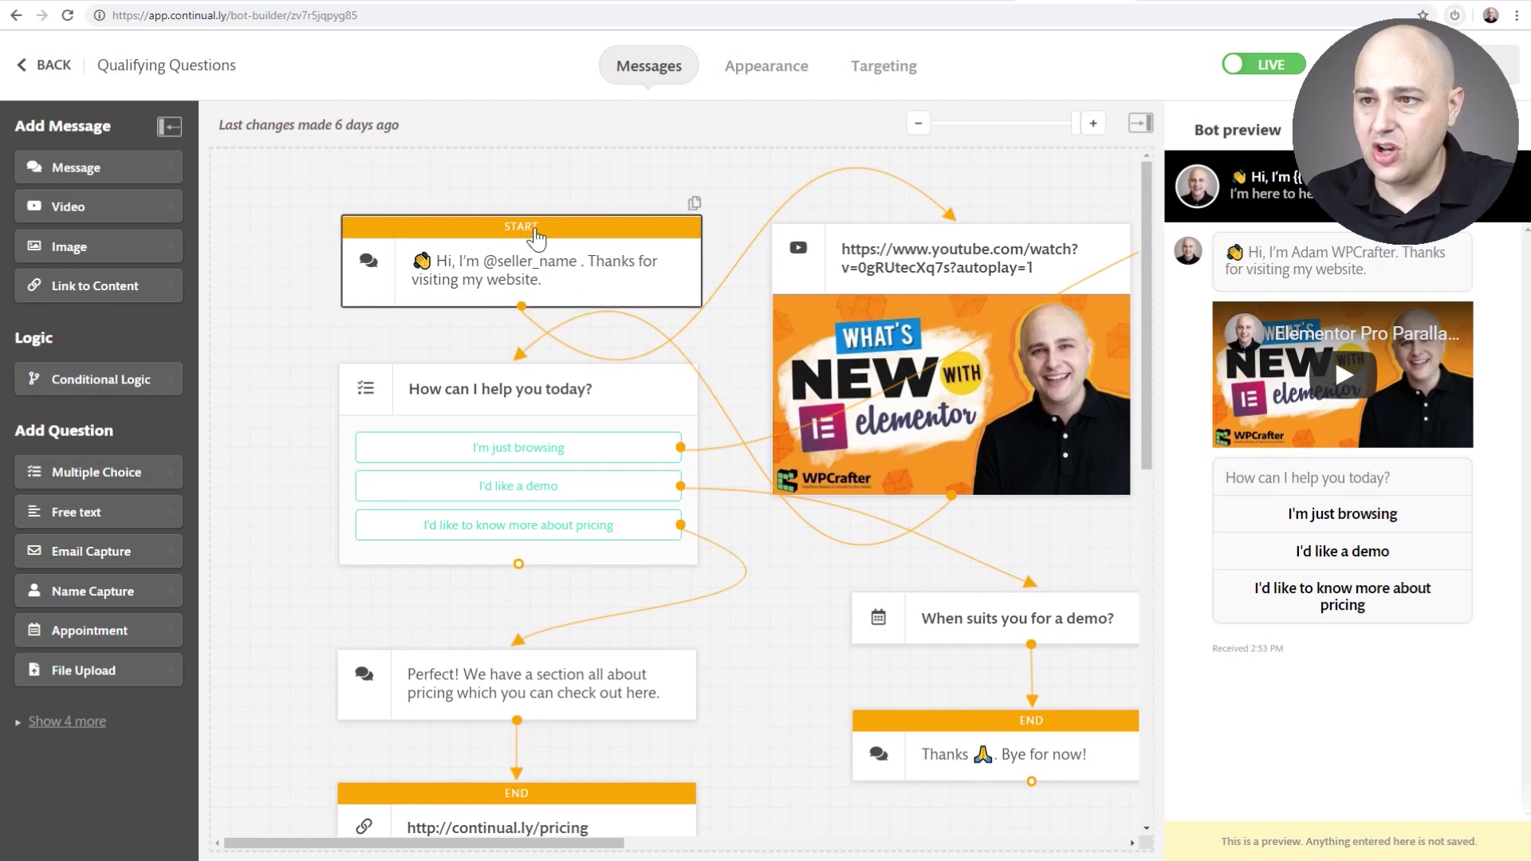
Move START up, place the YouTube video beneath it, and raise the 'How can I help you today?' block.
{"action": "left_click_drag", "start_coordinate": [537, 235], "coordinate": [431, 186]}
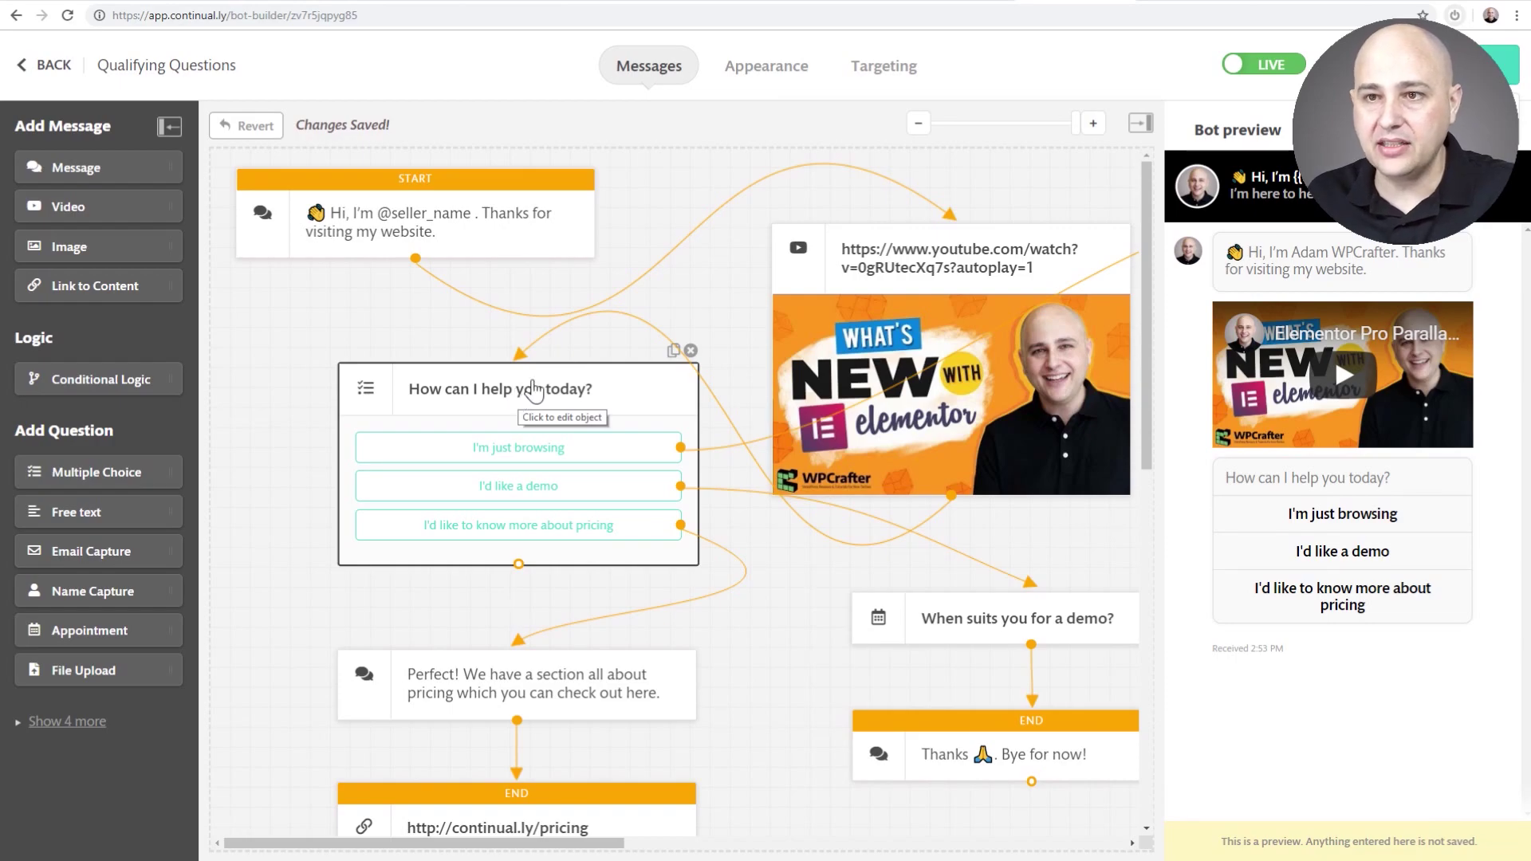
{"action": "left_click_drag", "start_coordinate": [861, 279], "coordinate": [829, 283]}
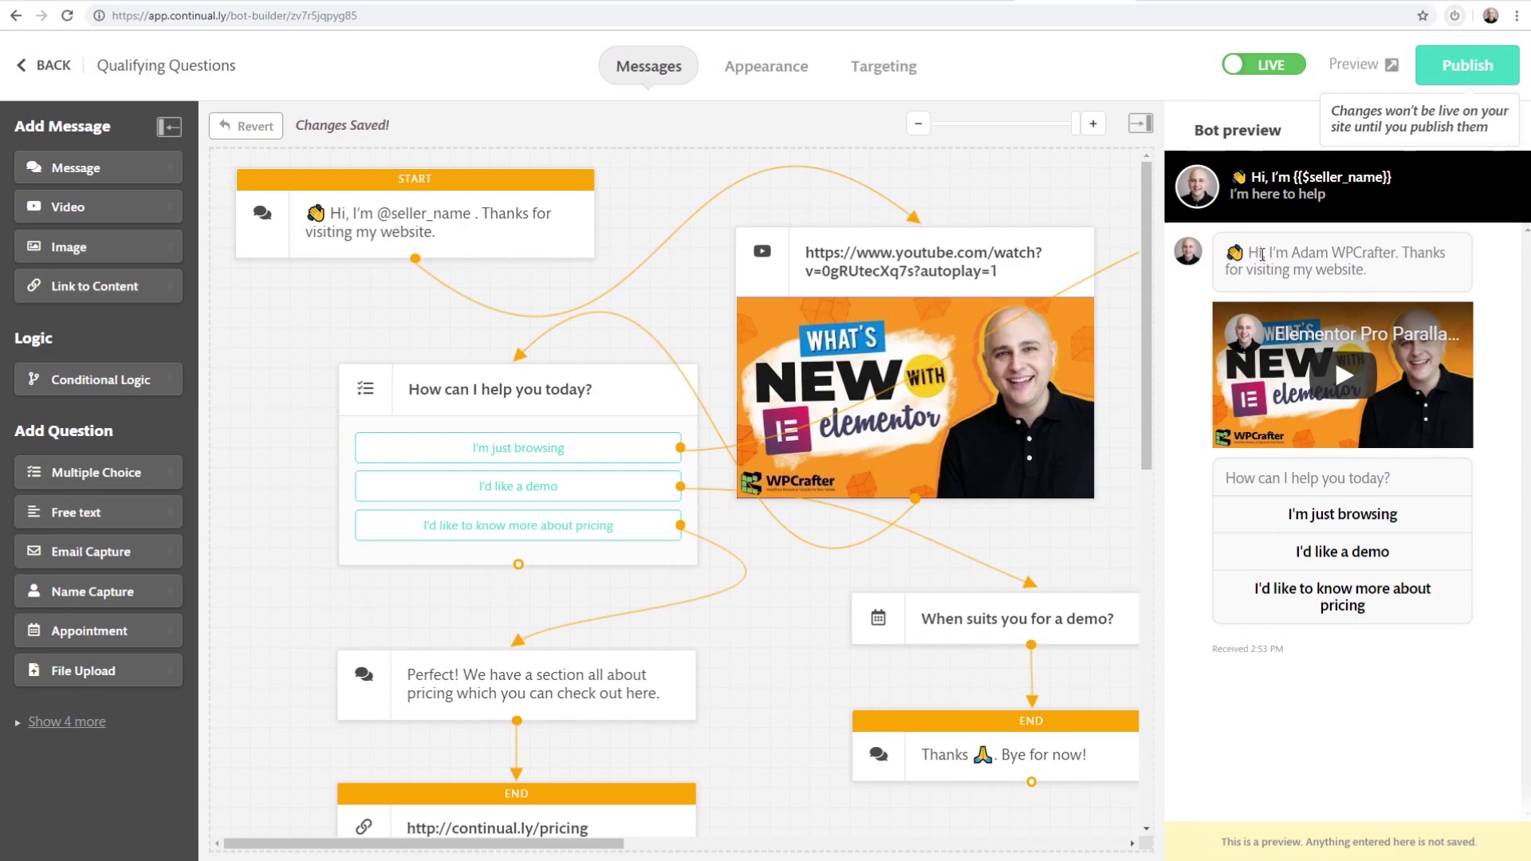
{"action": "left_click_drag", "start_coordinate": [1261, 254], "coordinate": [1368, 272]}
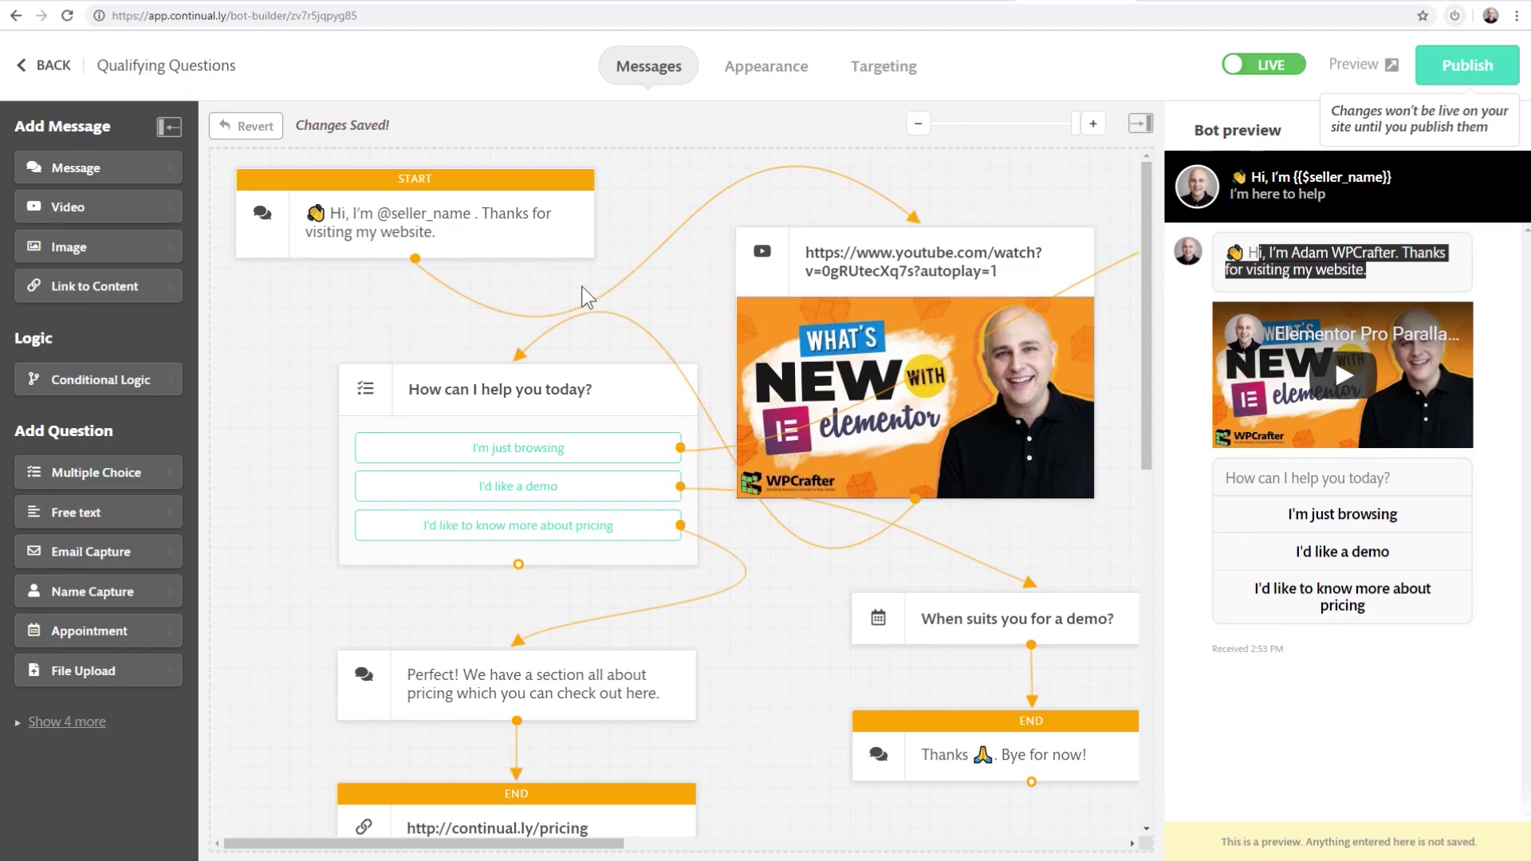
{"action": "left_click_drag", "start_coordinate": [380, 195], "coordinate": [375, 225]}
{"action": "left_click_drag", "start_coordinate": [844, 260], "coordinate": [859, 206]}
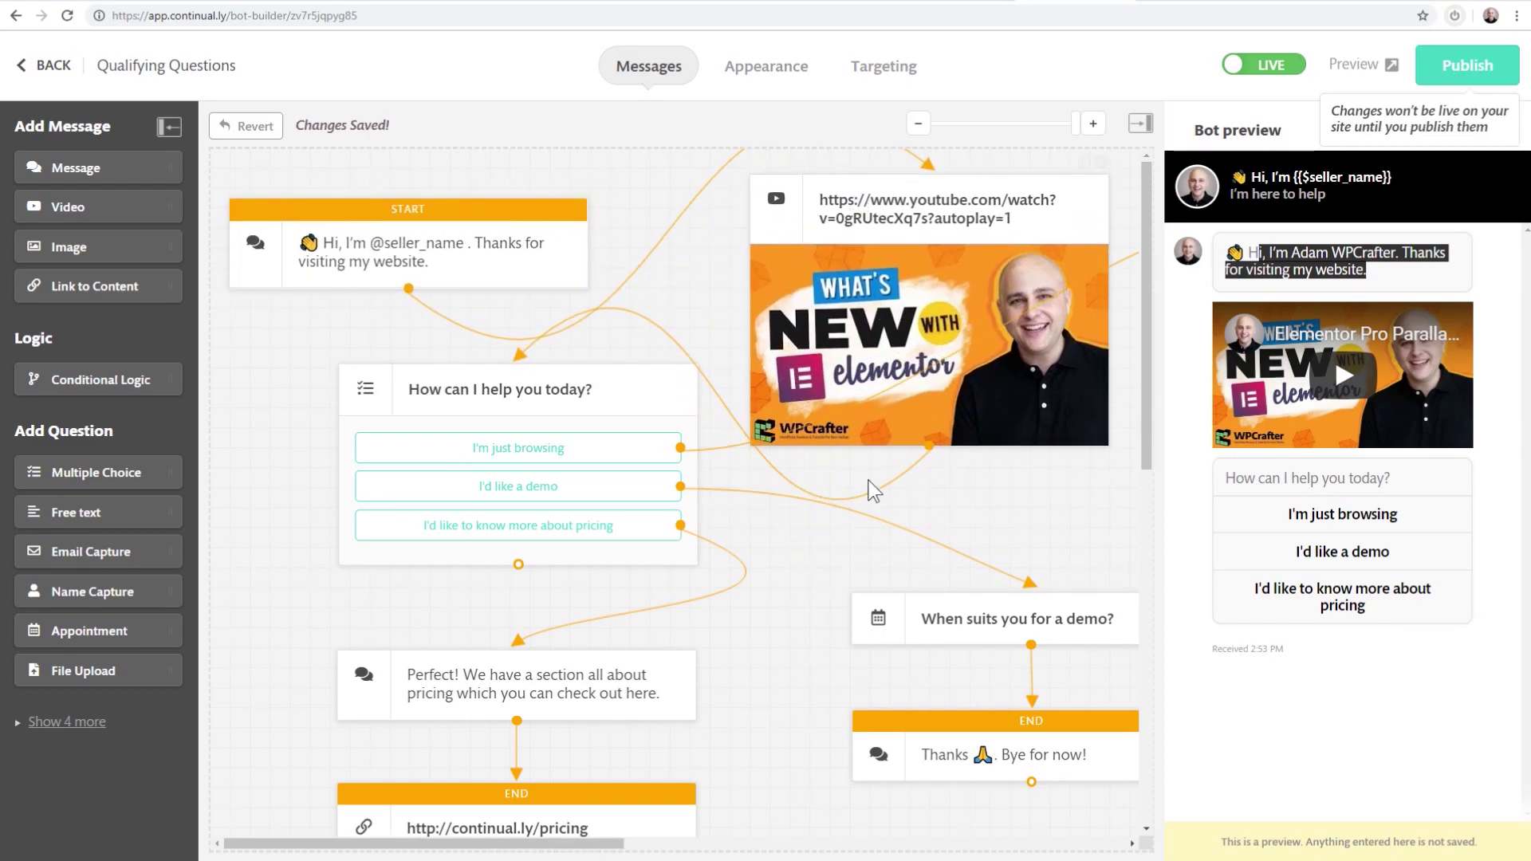
{"action": "left_click_drag", "start_coordinate": [541, 406], "coordinate": [795, 577]}
{"action": "left_click", "coordinate": [903, 366]}
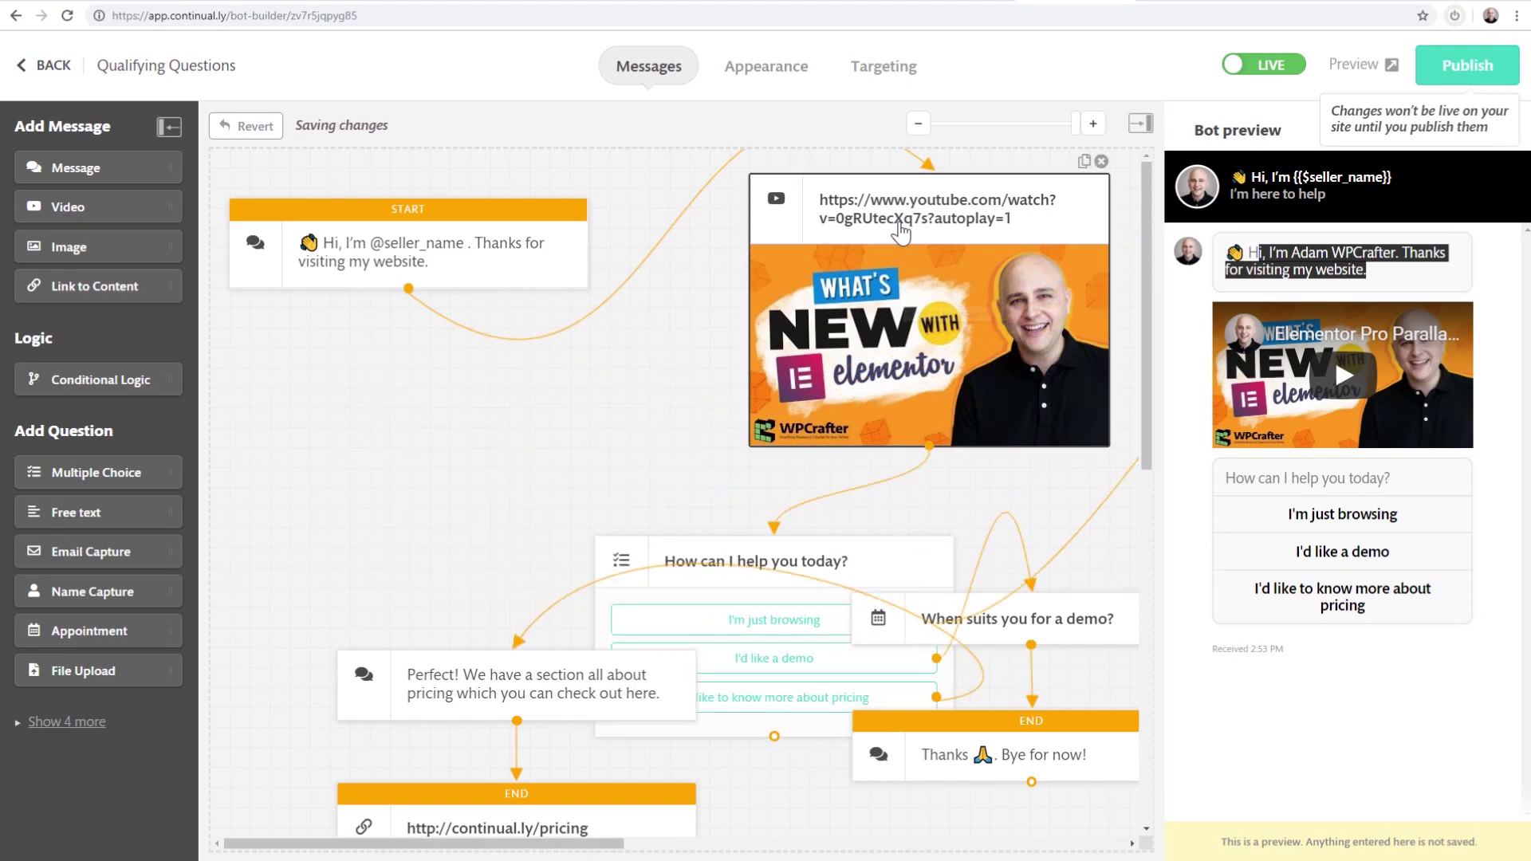
{"action": "left_click_drag", "start_coordinate": [901, 231], "coordinate": [381, 388]}
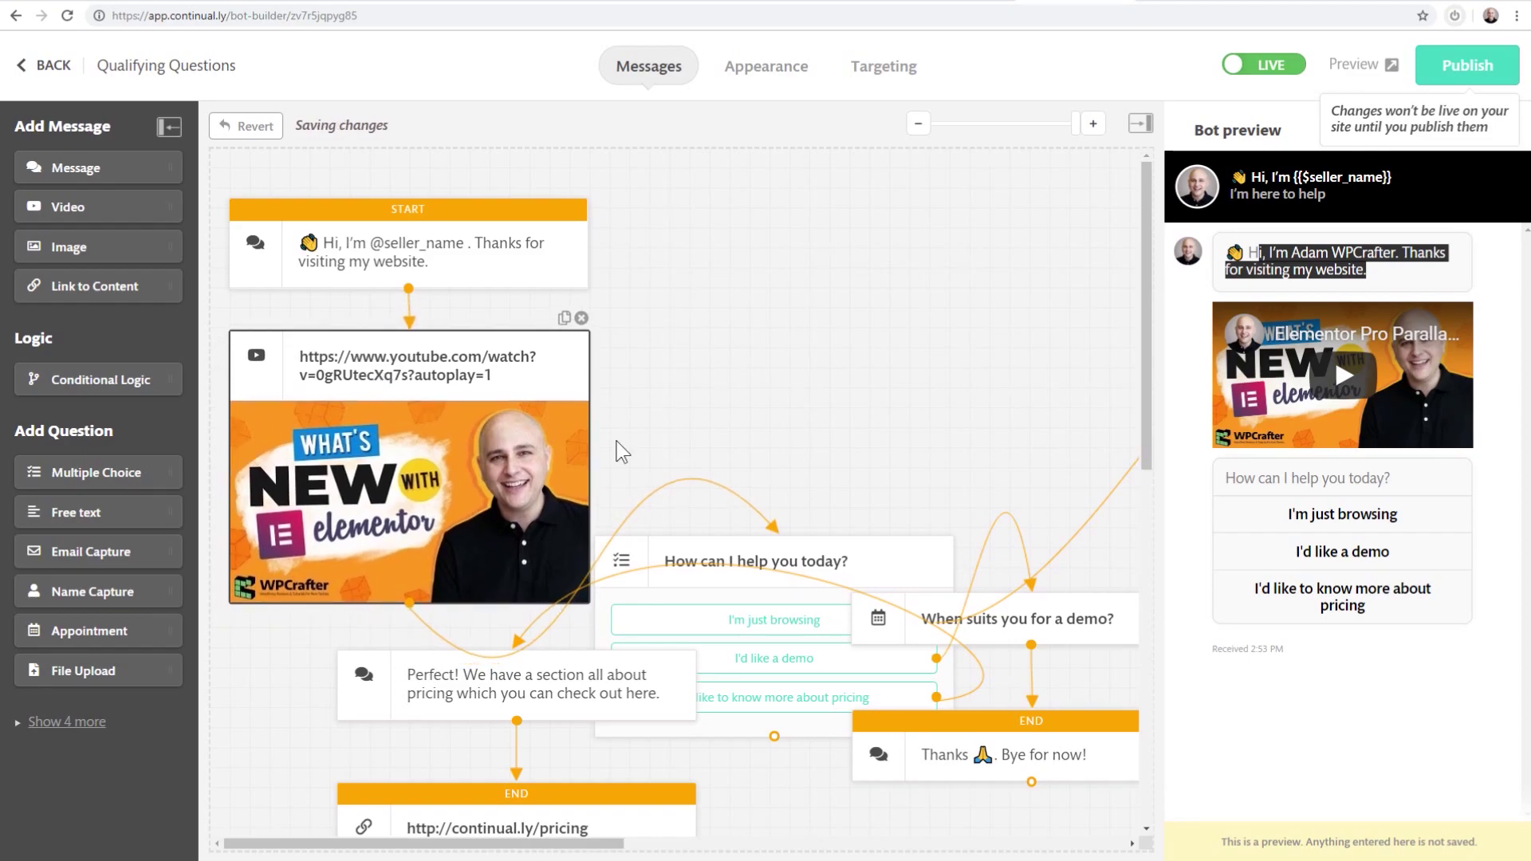
{"action": "left_click_drag", "start_coordinate": [818, 545], "coordinate": [906, 225]}
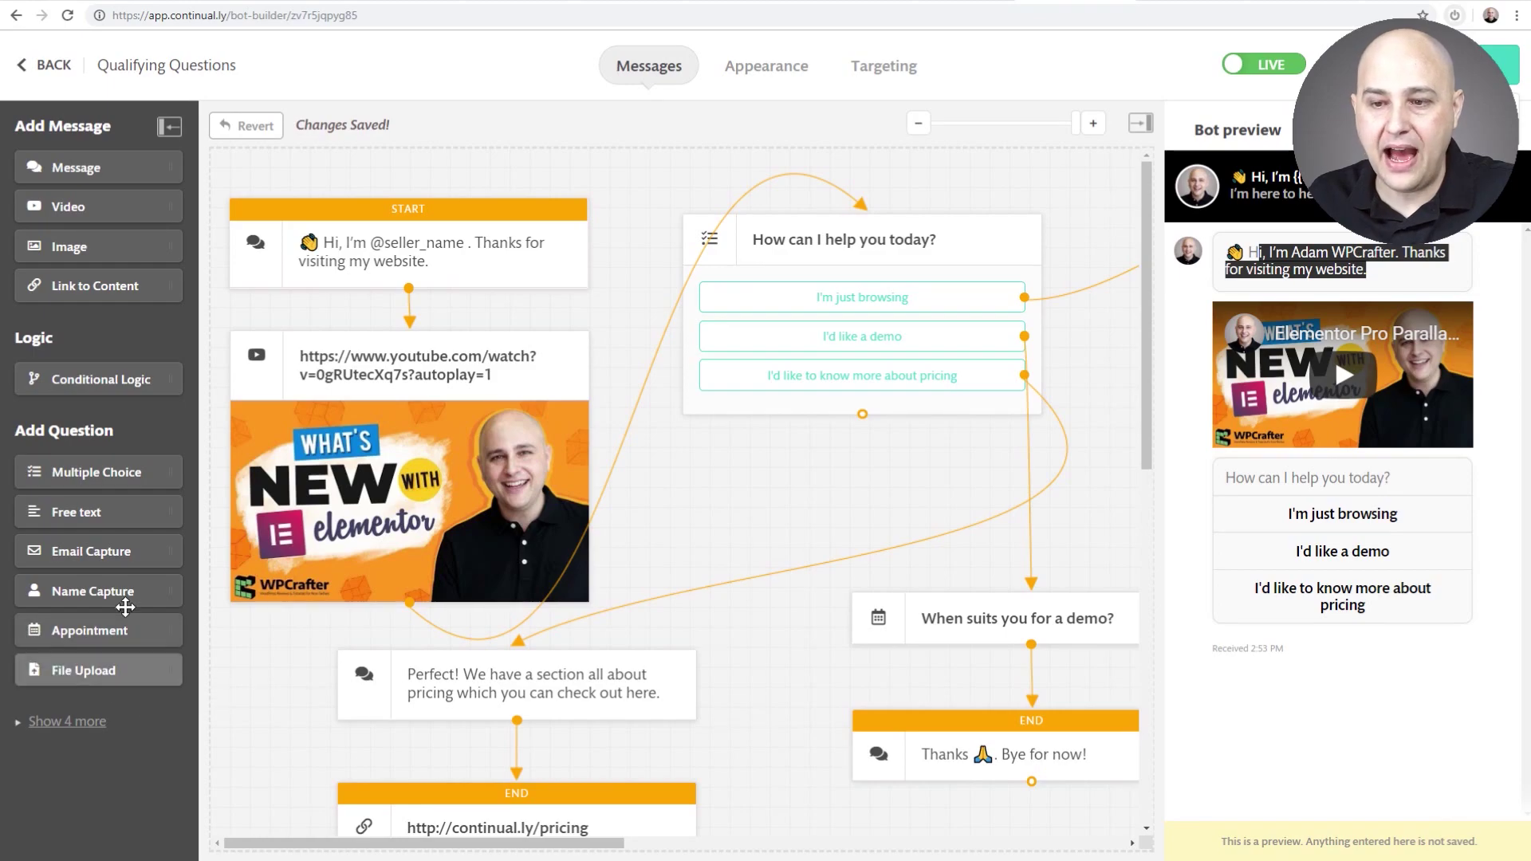
Show the 4 extra question types, point out the question node, then go to the Quriobot dashboard.
{"action": "left_click", "coordinate": [68, 720]}
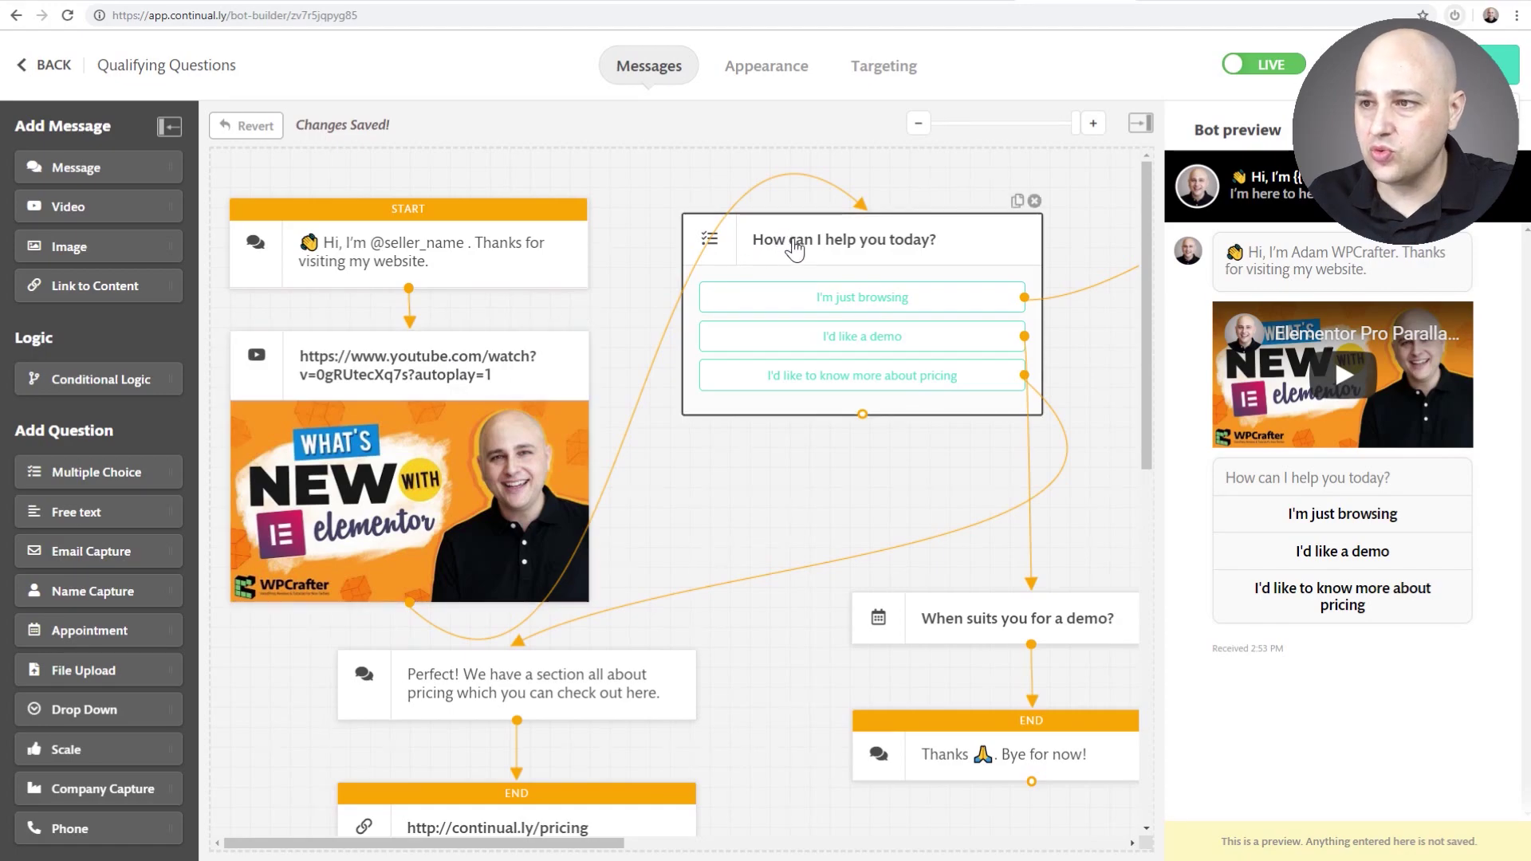
{"action": "left_click_drag", "start_coordinate": [792, 246], "coordinate": [796, 249]}
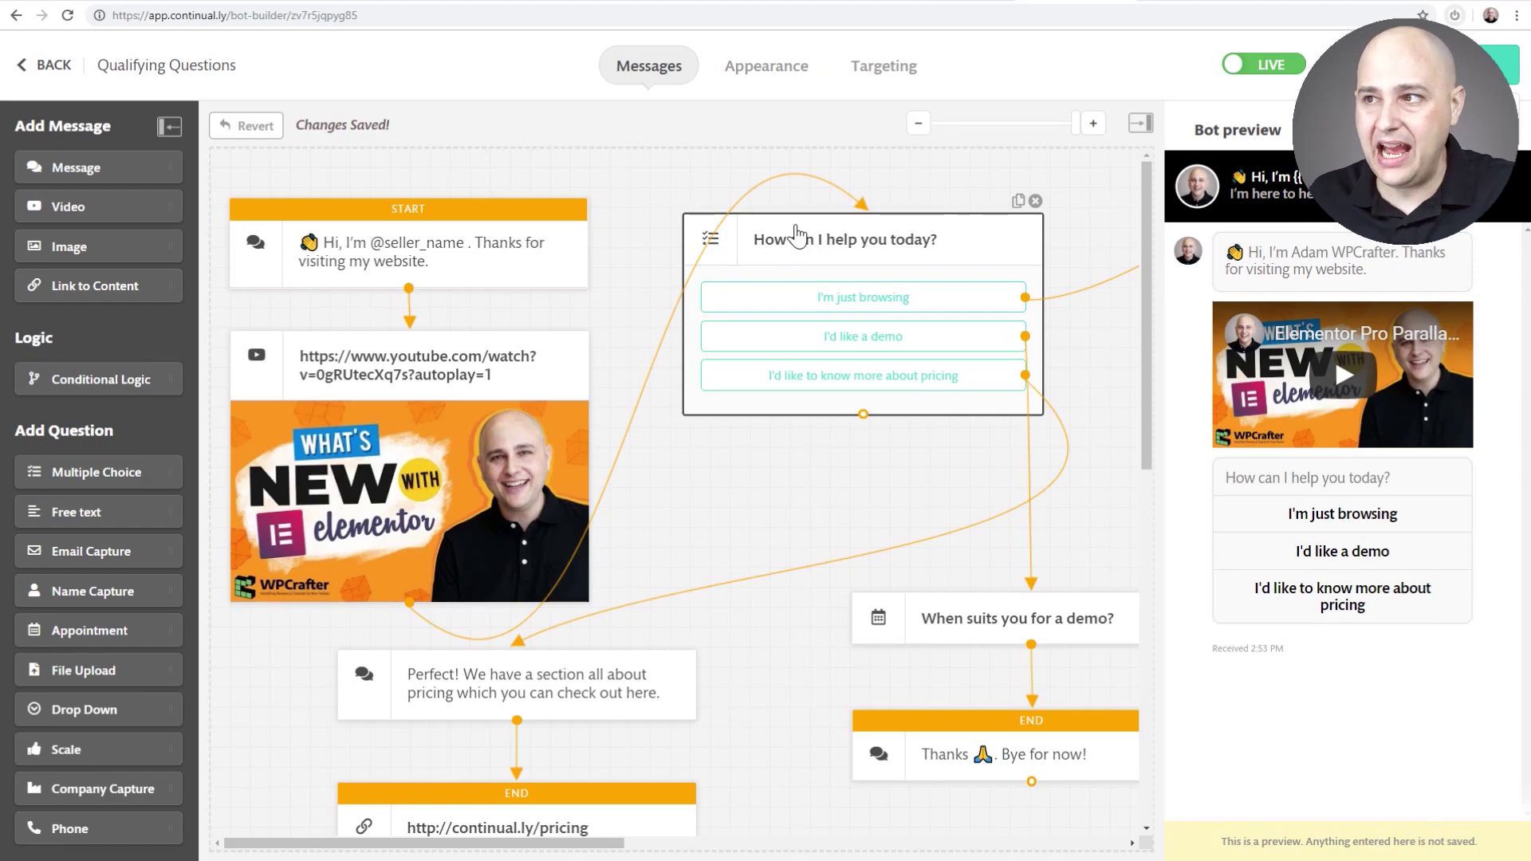
{"action": "left_click", "coordinate": [1285, 5]}
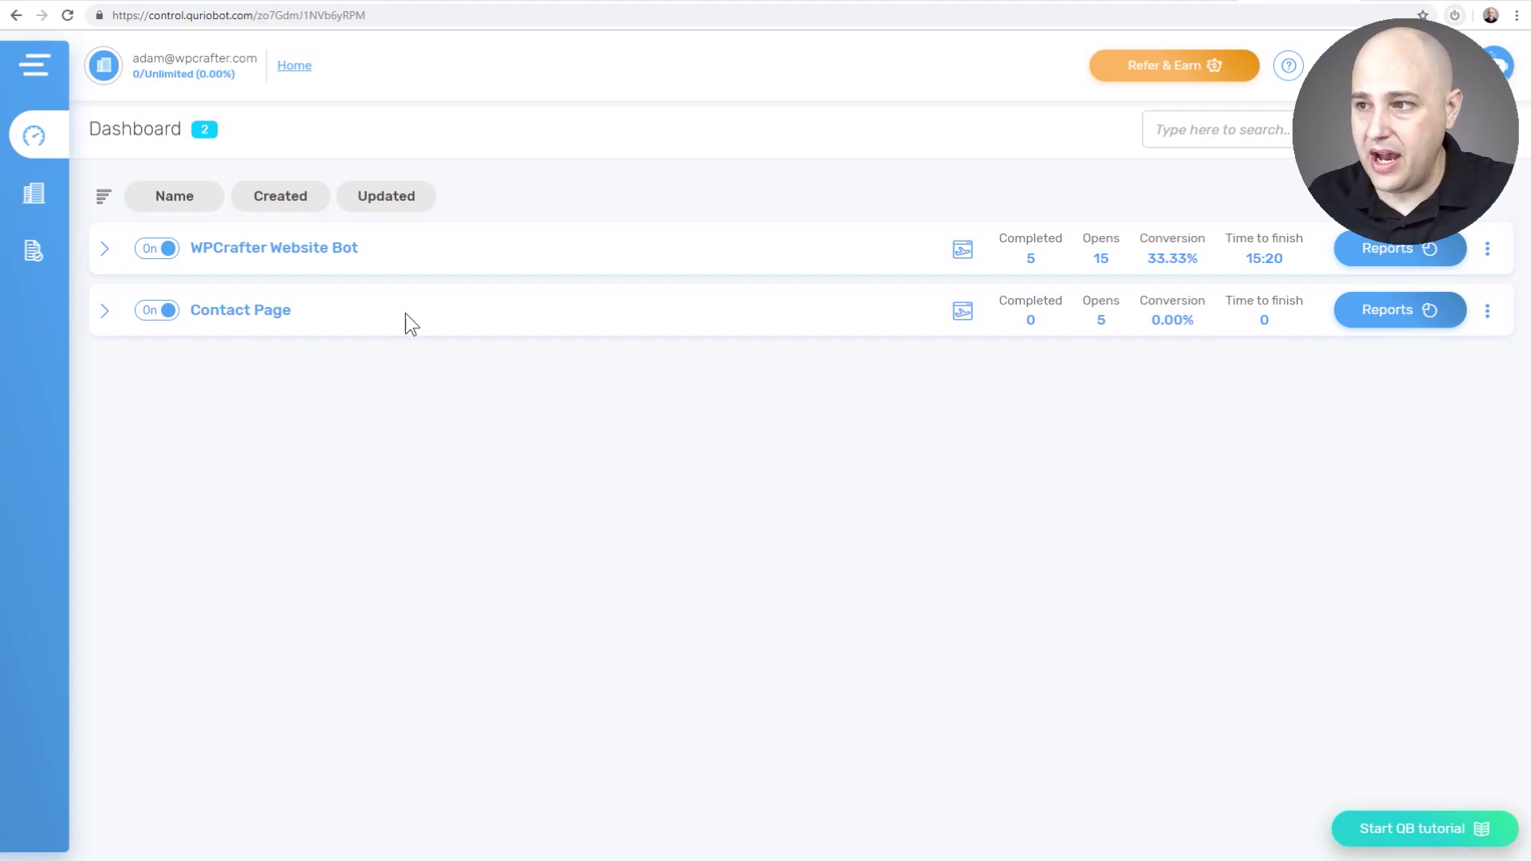
Open Quriobot's WPCrafter Website Bot editor, then return to the Continually bot builder.
{"action": "left_click", "coordinate": [277, 254]}
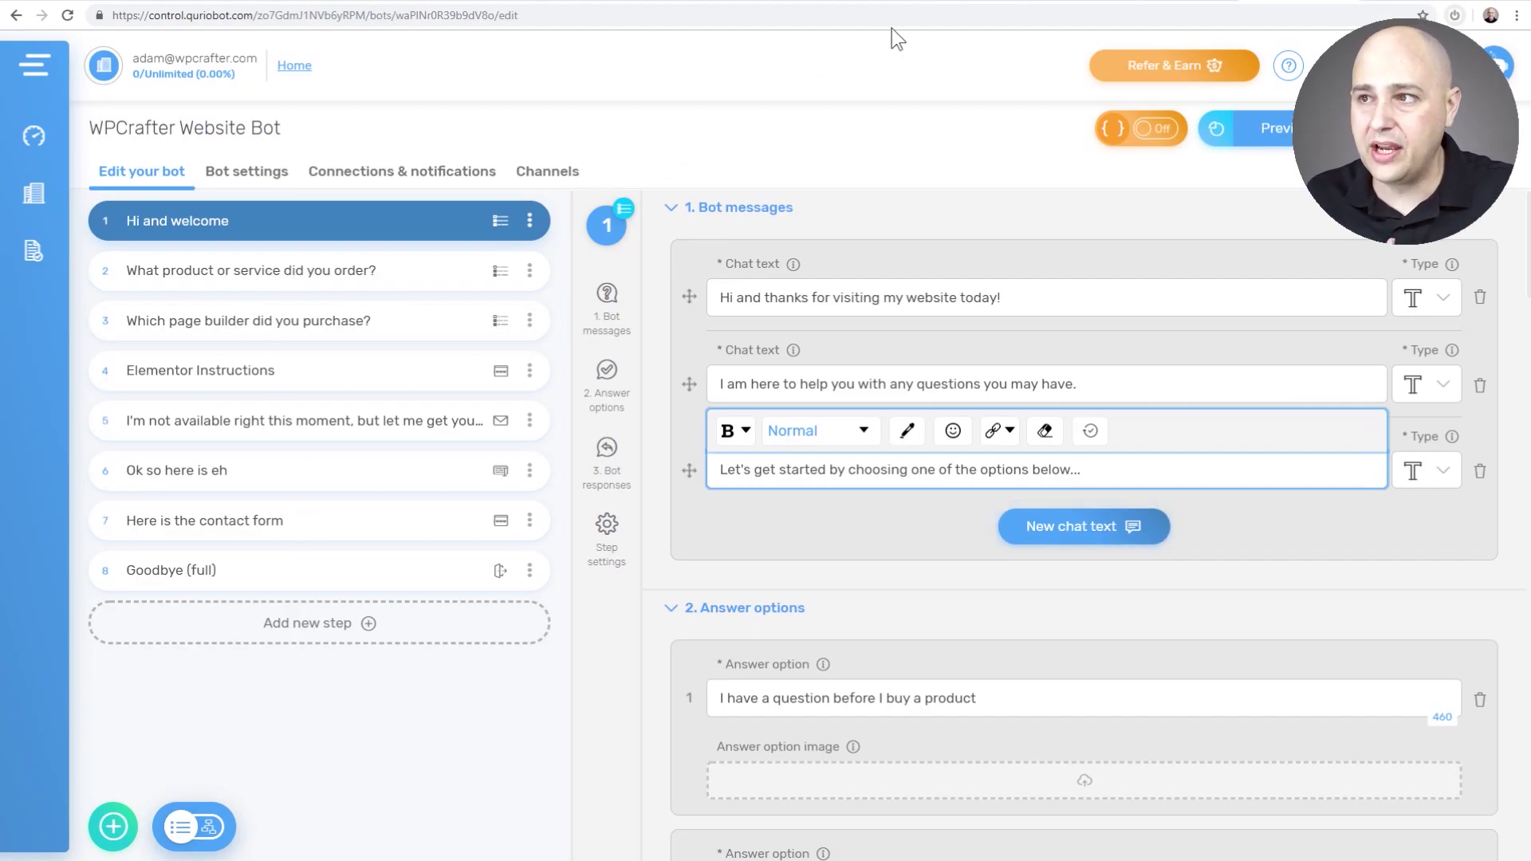
{"action": "left_click", "coordinate": [1085, 6]}
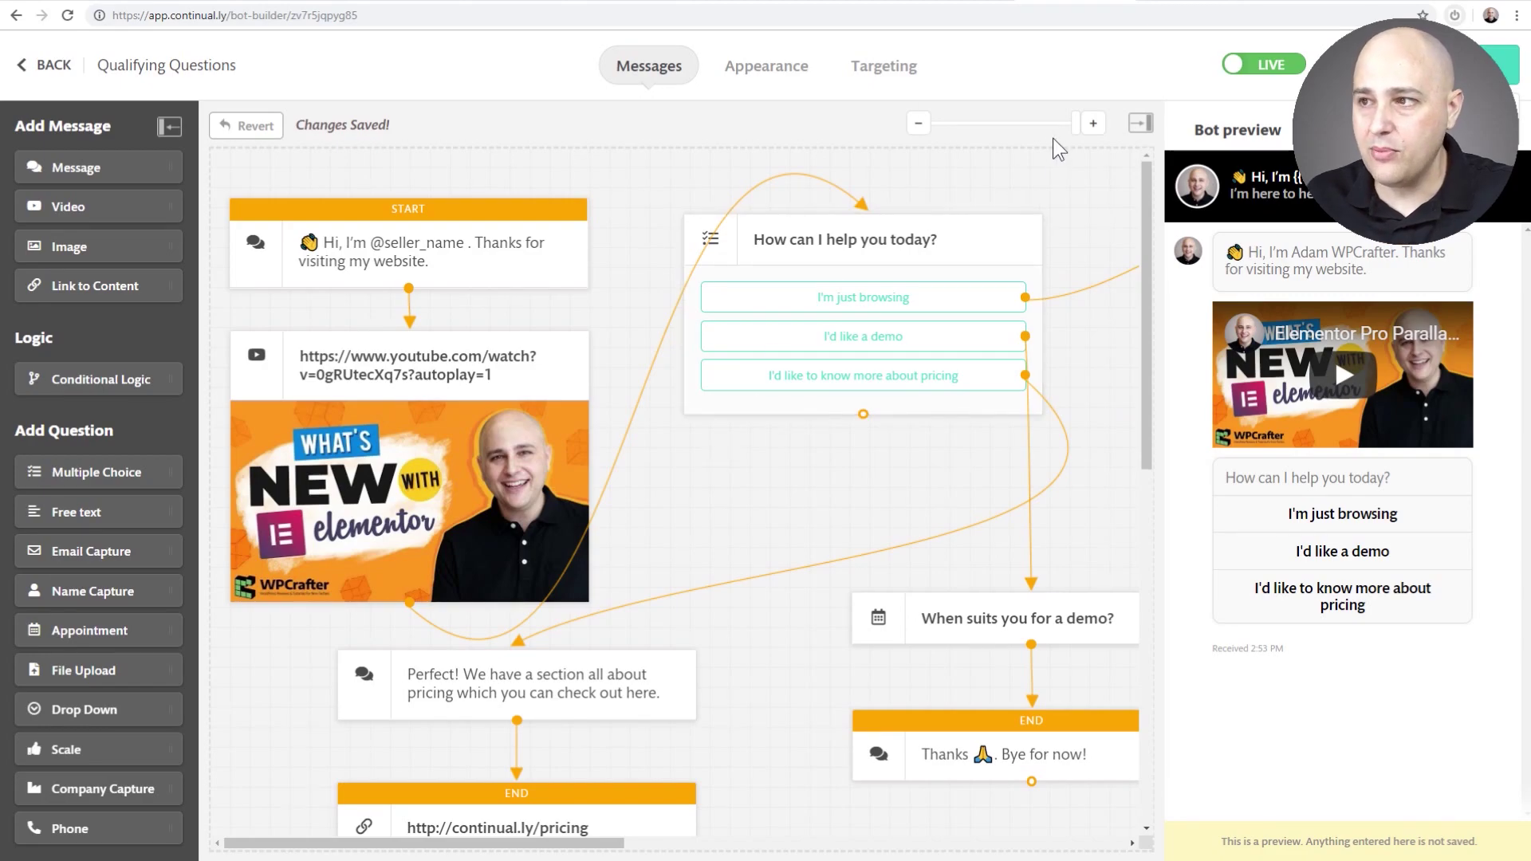
Zoom the bot canvas out five steps and back in one to see the whole Qualifying Questions flow.
{"action": "left_click", "coordinate": [918, 124]}
{"action": "left_click", "coordinate": [919, 124]}
{"action": "left_click", "coordinate": [918, 124]}
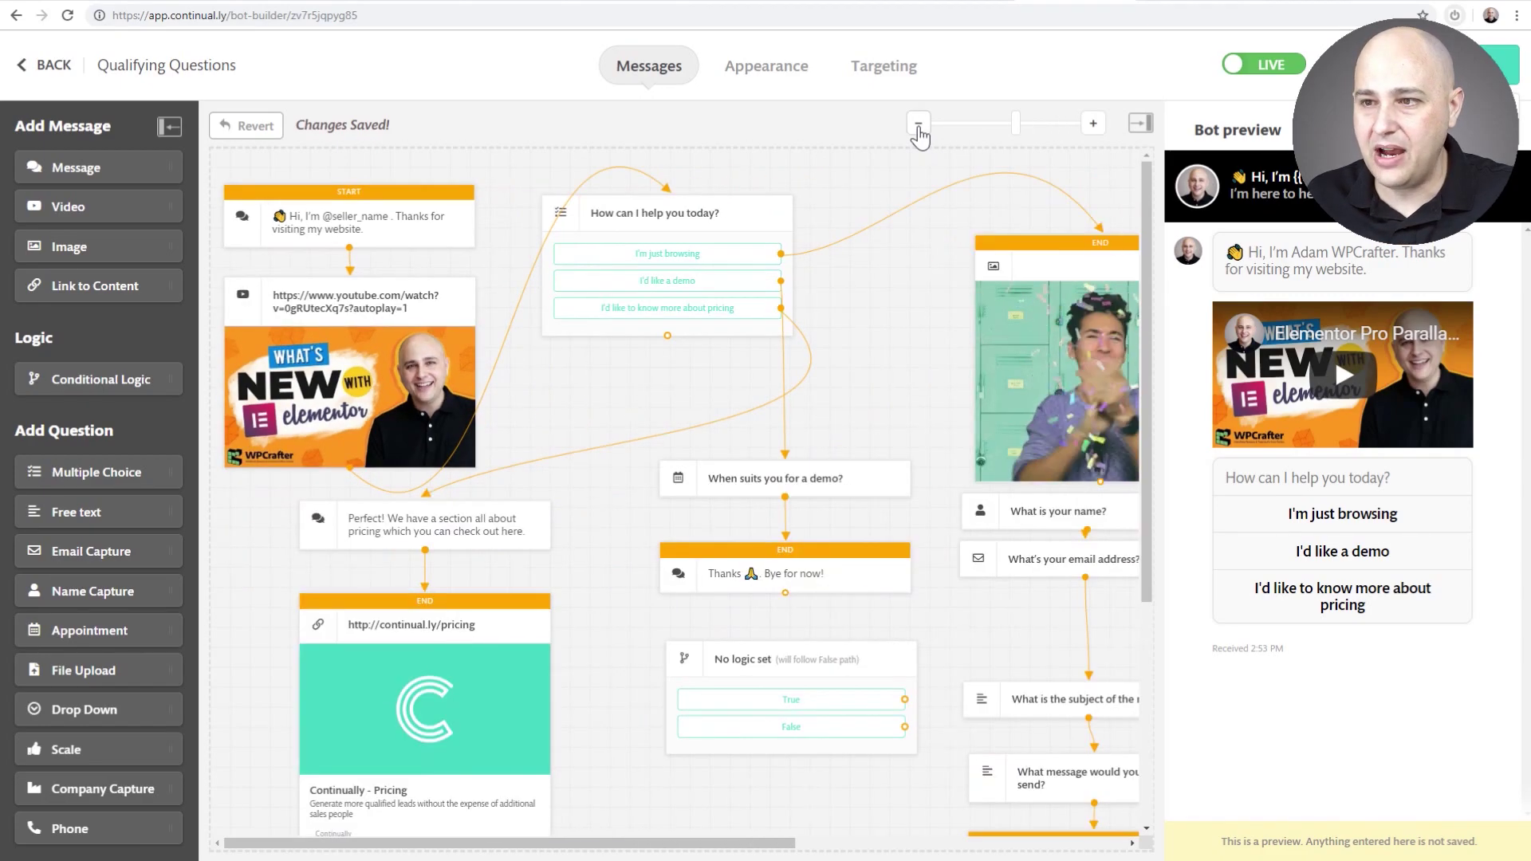
{"action": "left_click", "coordinate": [918, 125]}
{"action": "left_click", "coordinate": [919, 124]}
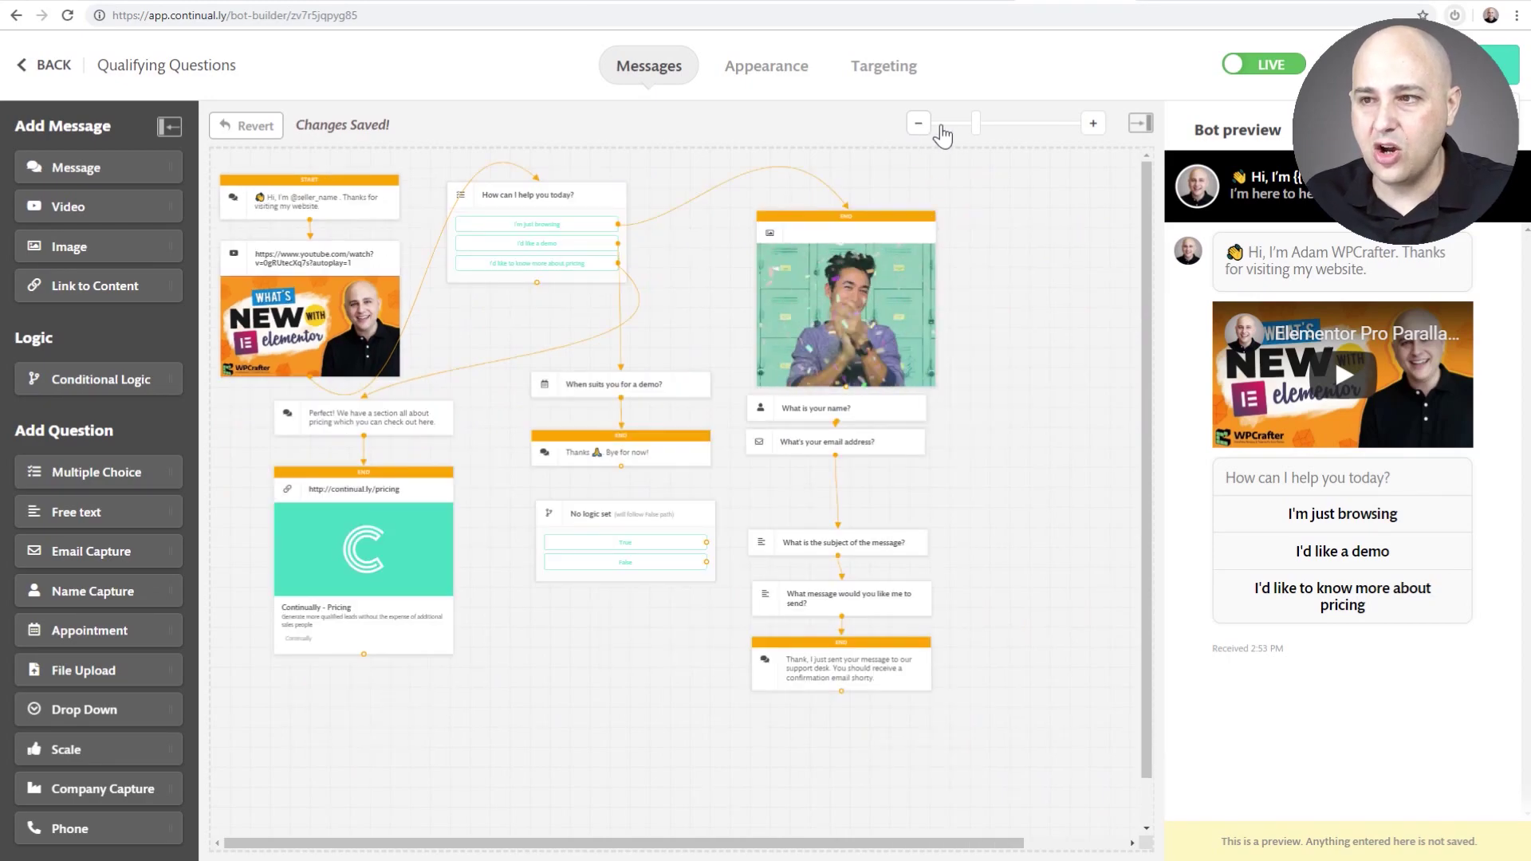
{"action": "left_click", "coordinate": [1093, 123]}
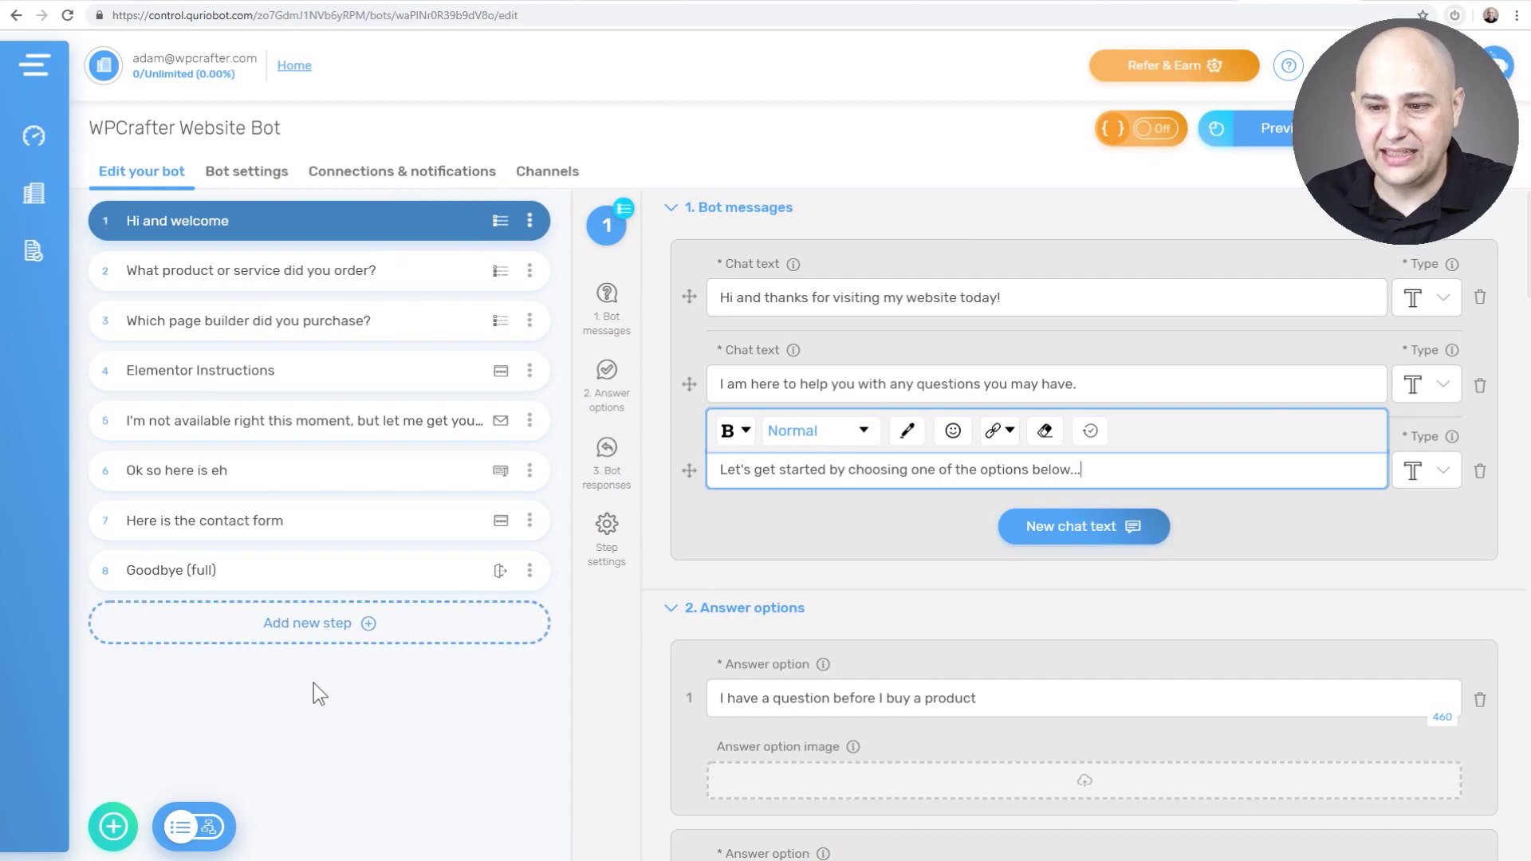
View the Quriobot bot as a flow diagram, open step 2, then return to Continually.
{"action": "left_click", "coordinate": [200, 829]}
{"action": "left_click", "coordinate": [199, 829]}
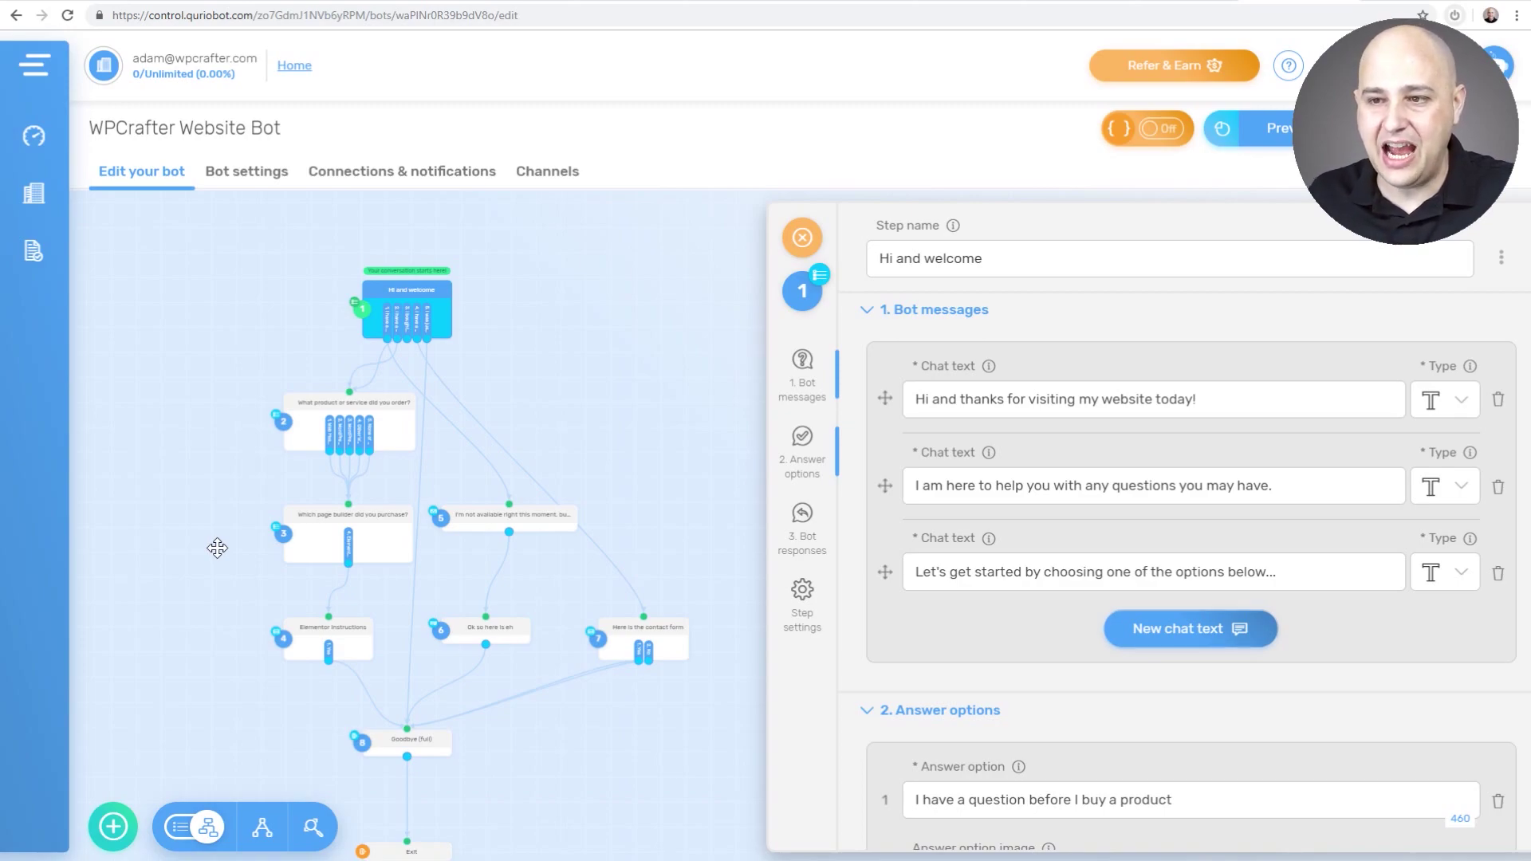
{"action": "left_click_drag", "start_coordinate": [383, 427], "coordinate": [291, 402]}
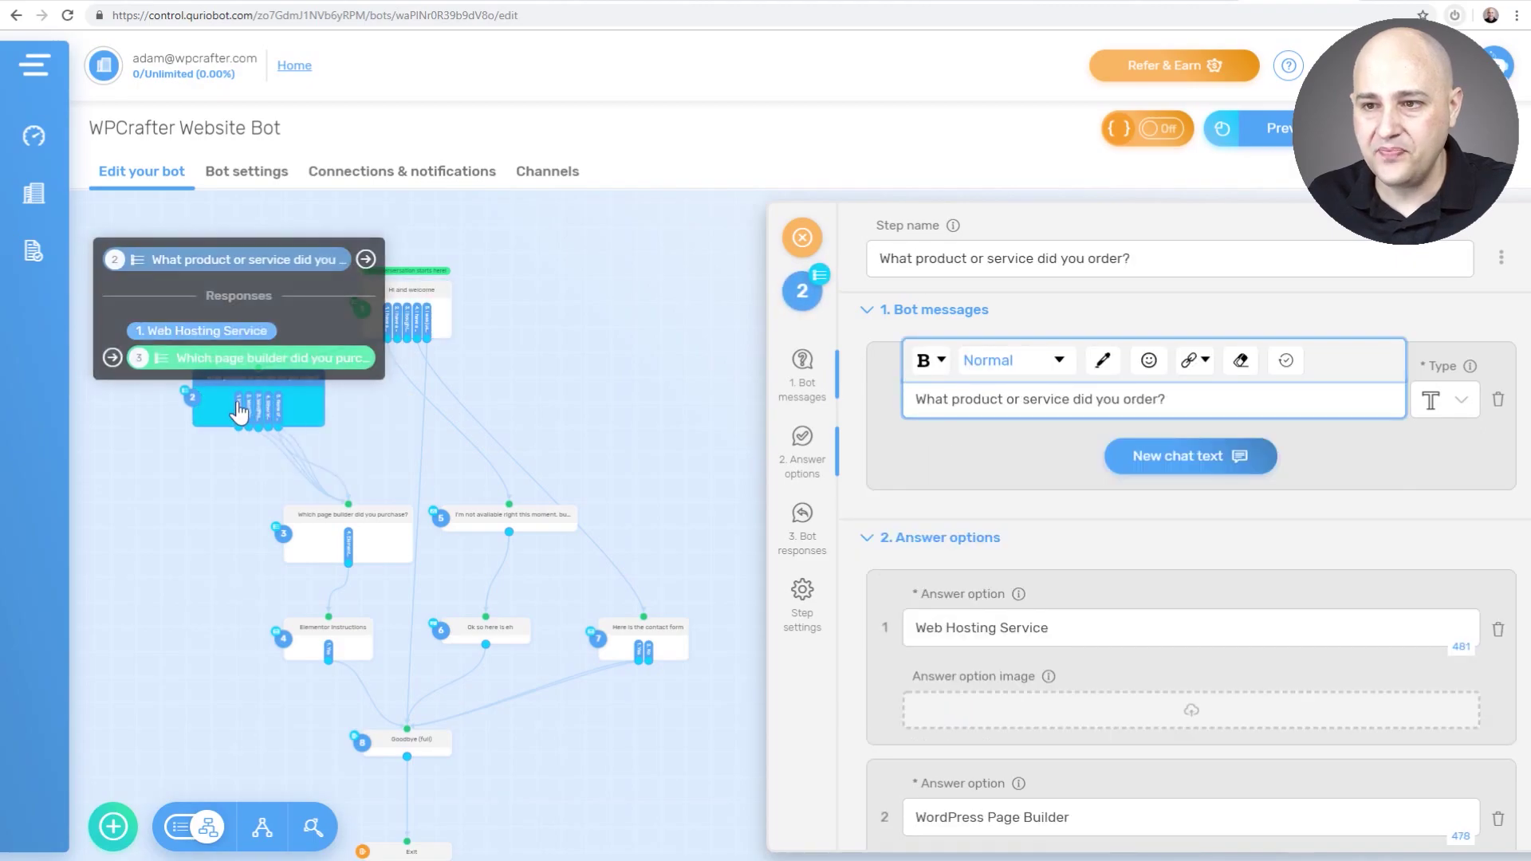
{"action": "mouse_move", "coordinate": [236, 418]}
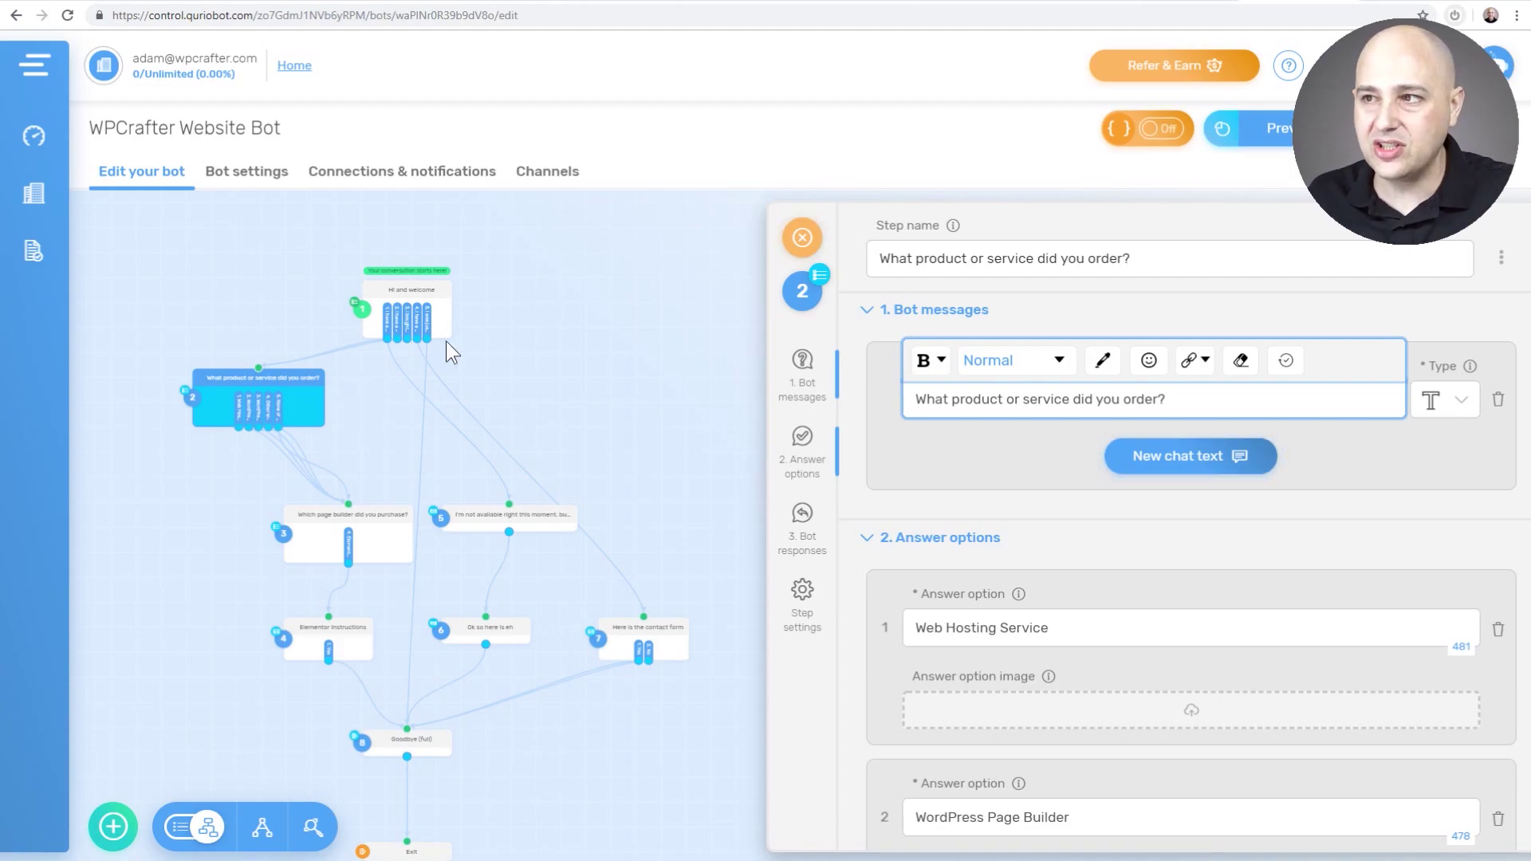
{"action": "left_click", "coordinate": [1084, 2]}
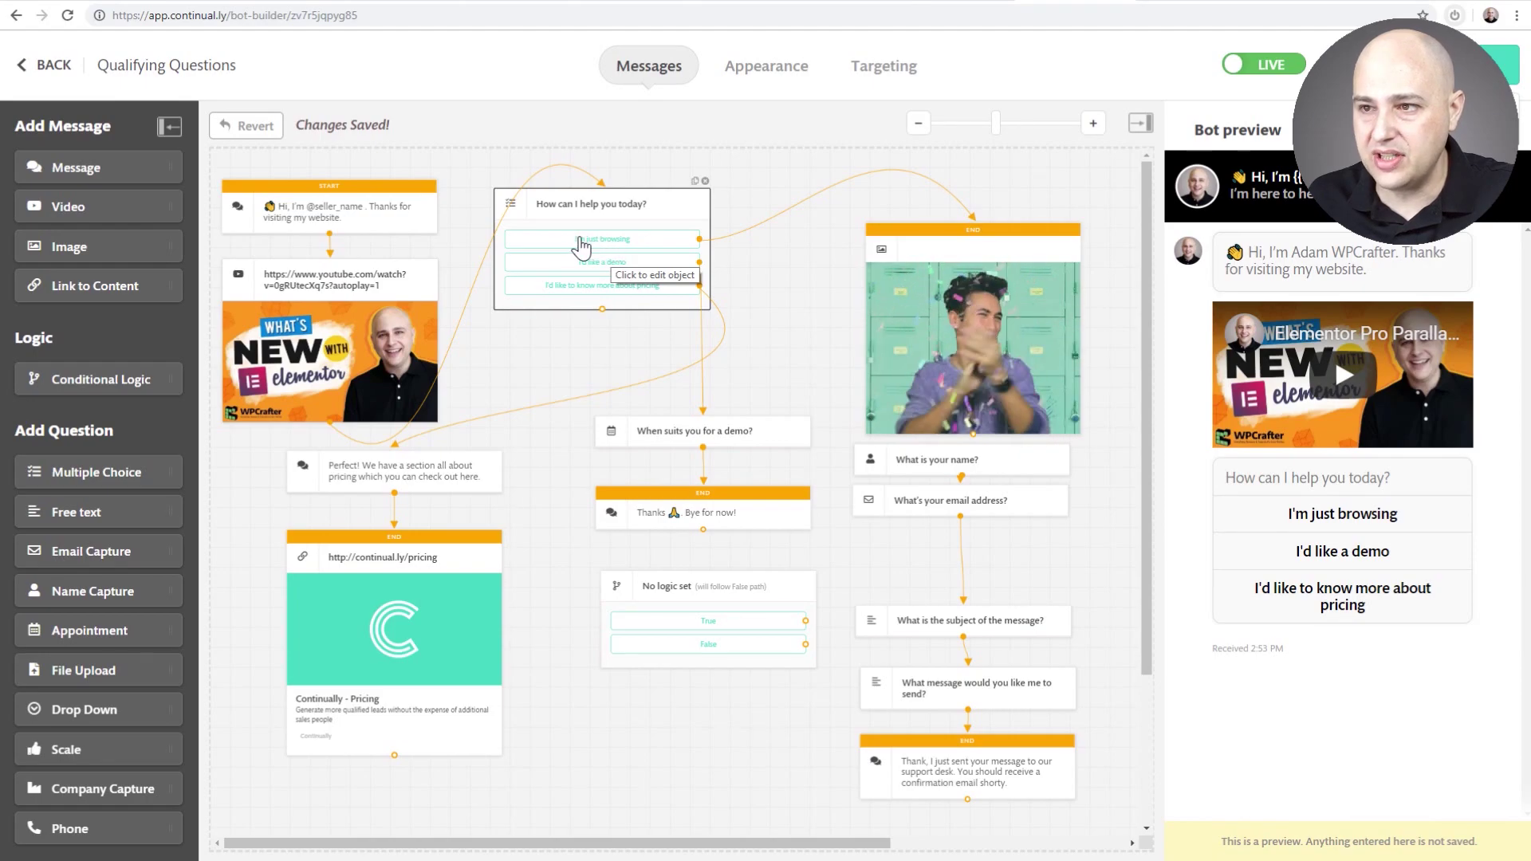
Replace the GIF end node with a new image node linked from the I'm just browsing answer.
{"action": "left_click_drag", "start_coordinate": [1003, 239], "coordinate": [927, 226]}
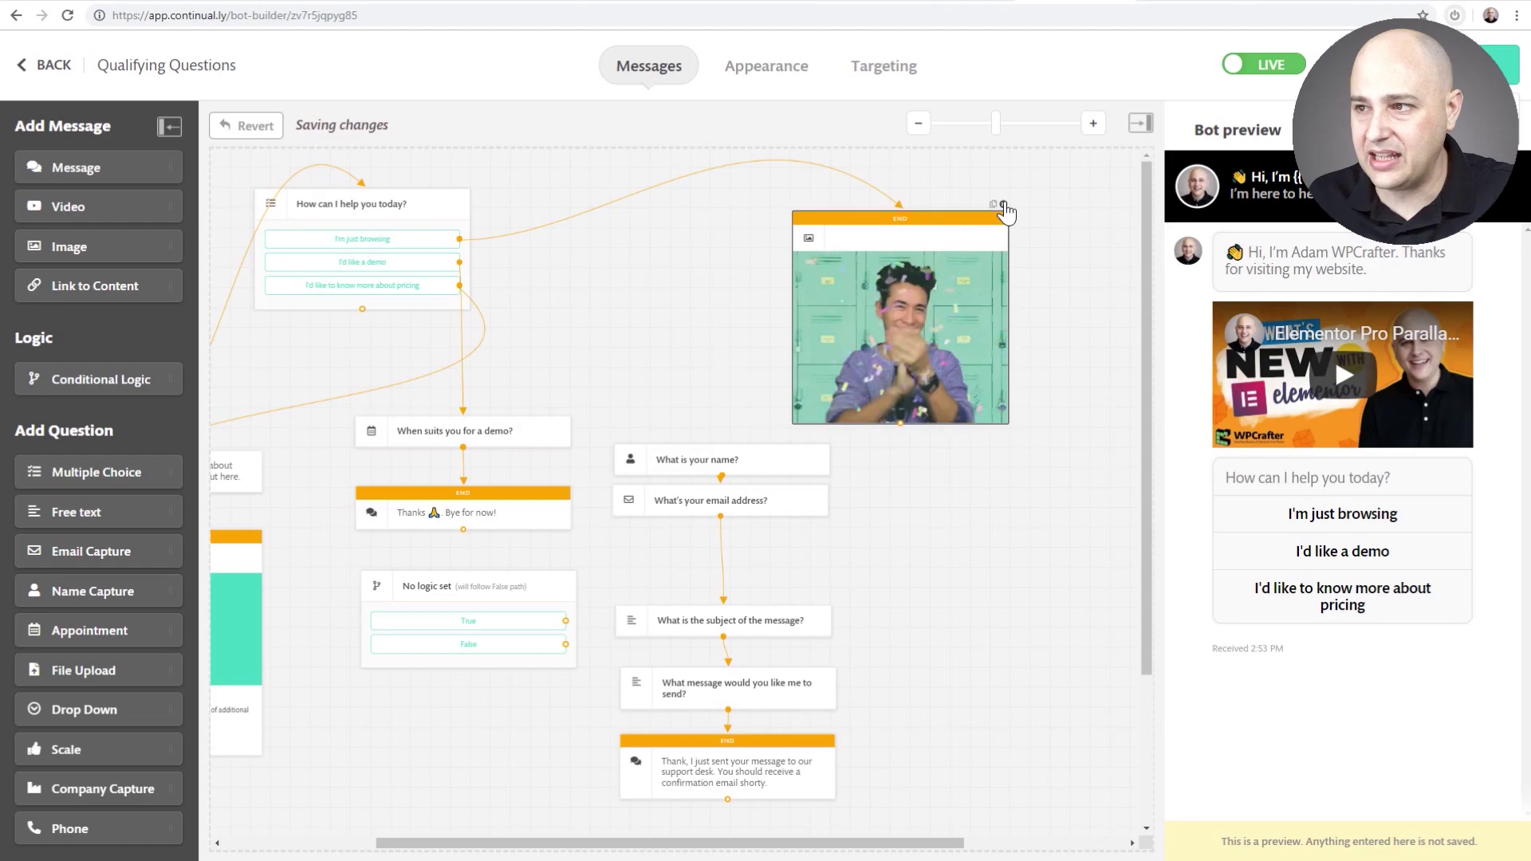
{"action": "left_click", "coordinate": [1003, 206]}
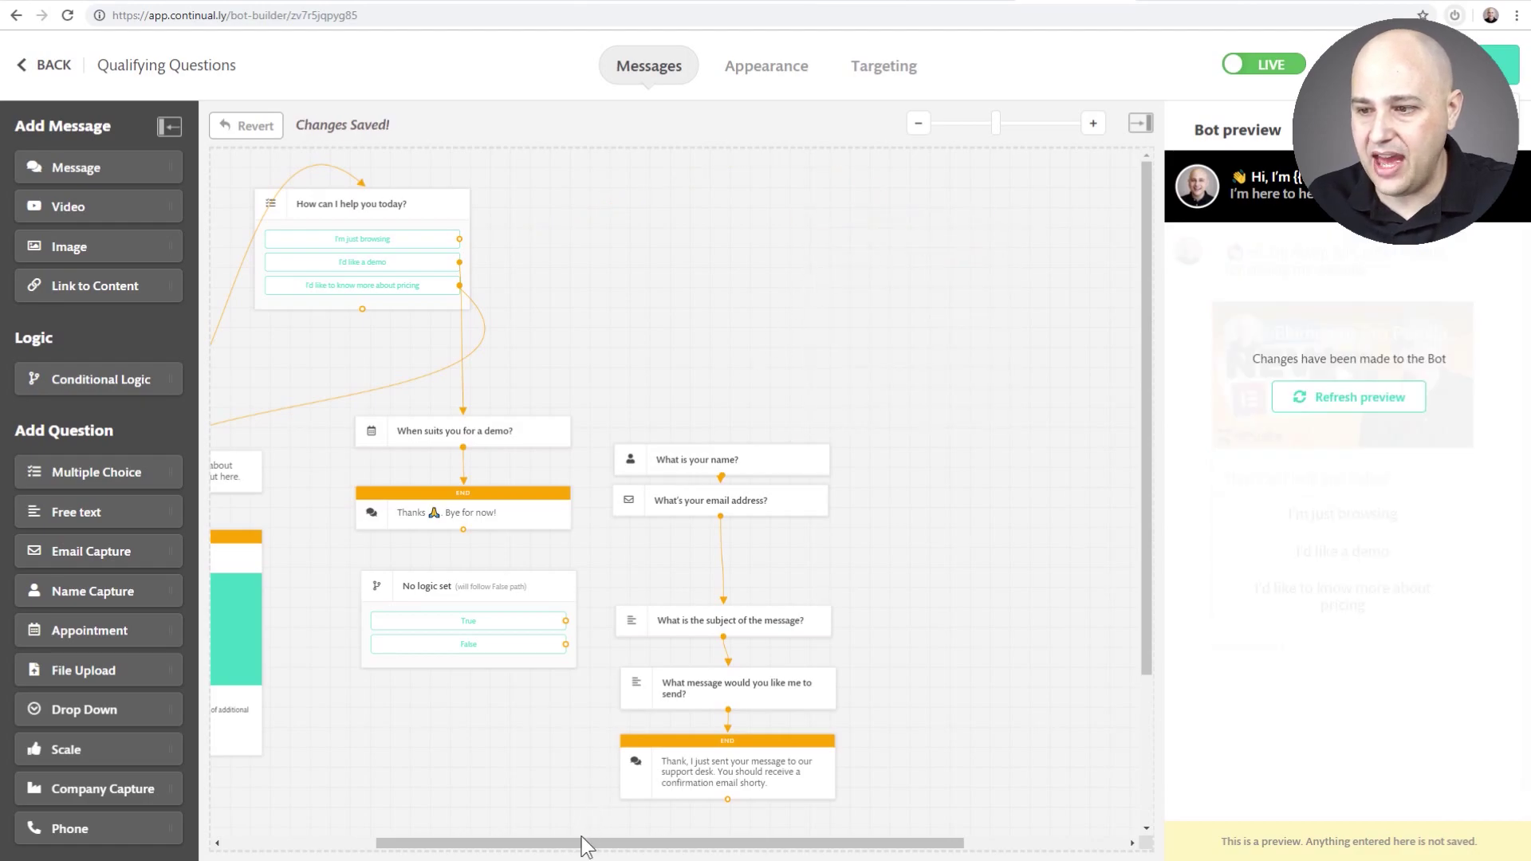
{"action": "left_click_drag", "start_coordinate": [588, 845], "coordinate": [436, 843]}
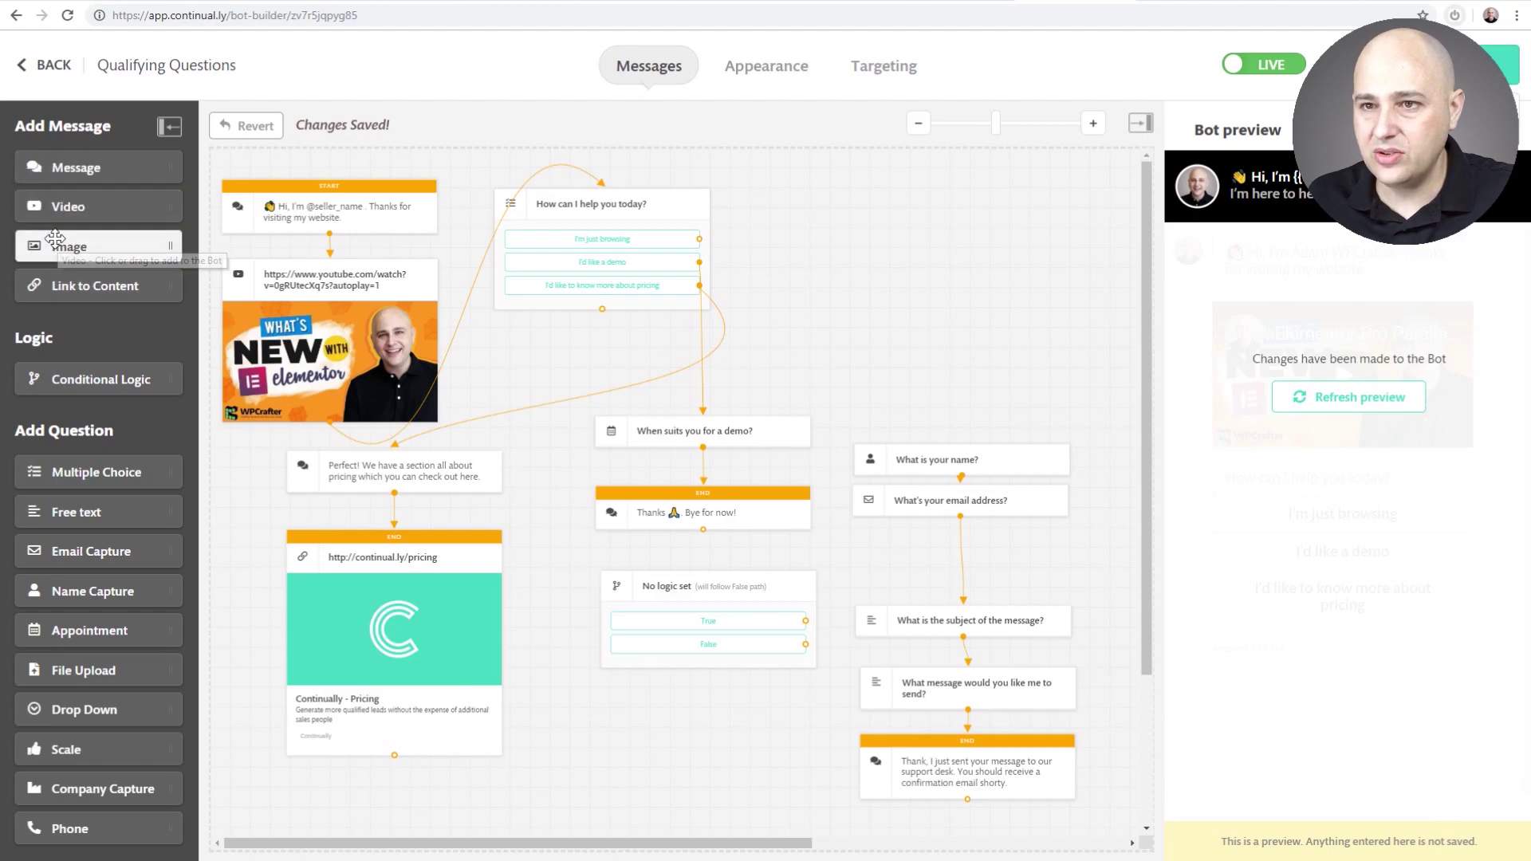
{"action": "left_click_drag", "start_coordinate": [160, 246], "coordinate": [917, 231]}
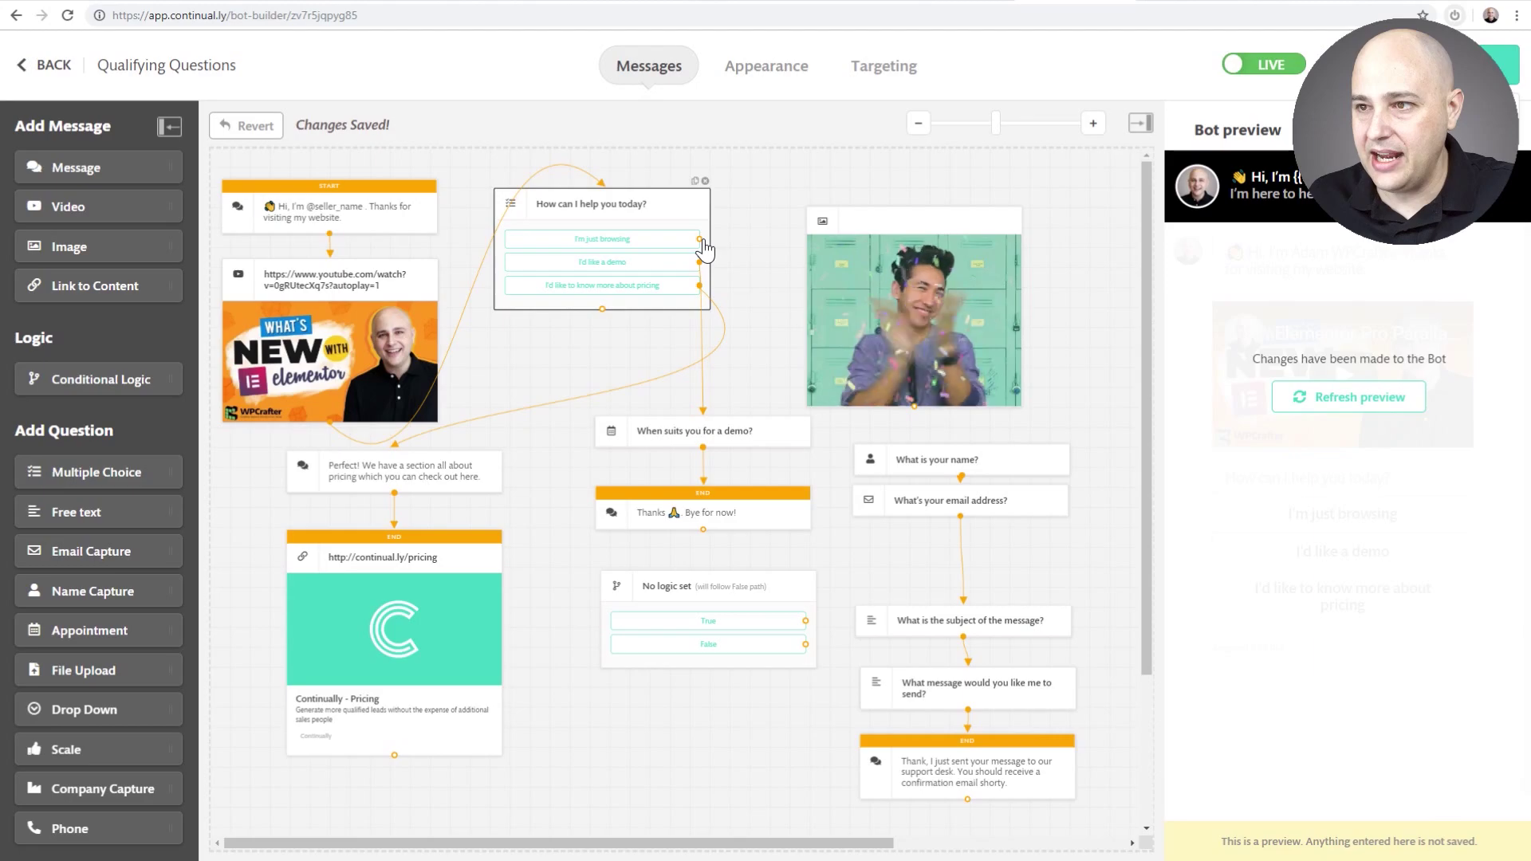
{"action": "left_click_drag", "start_coordinate": [699, 239], "coordinate": [915, 235]}
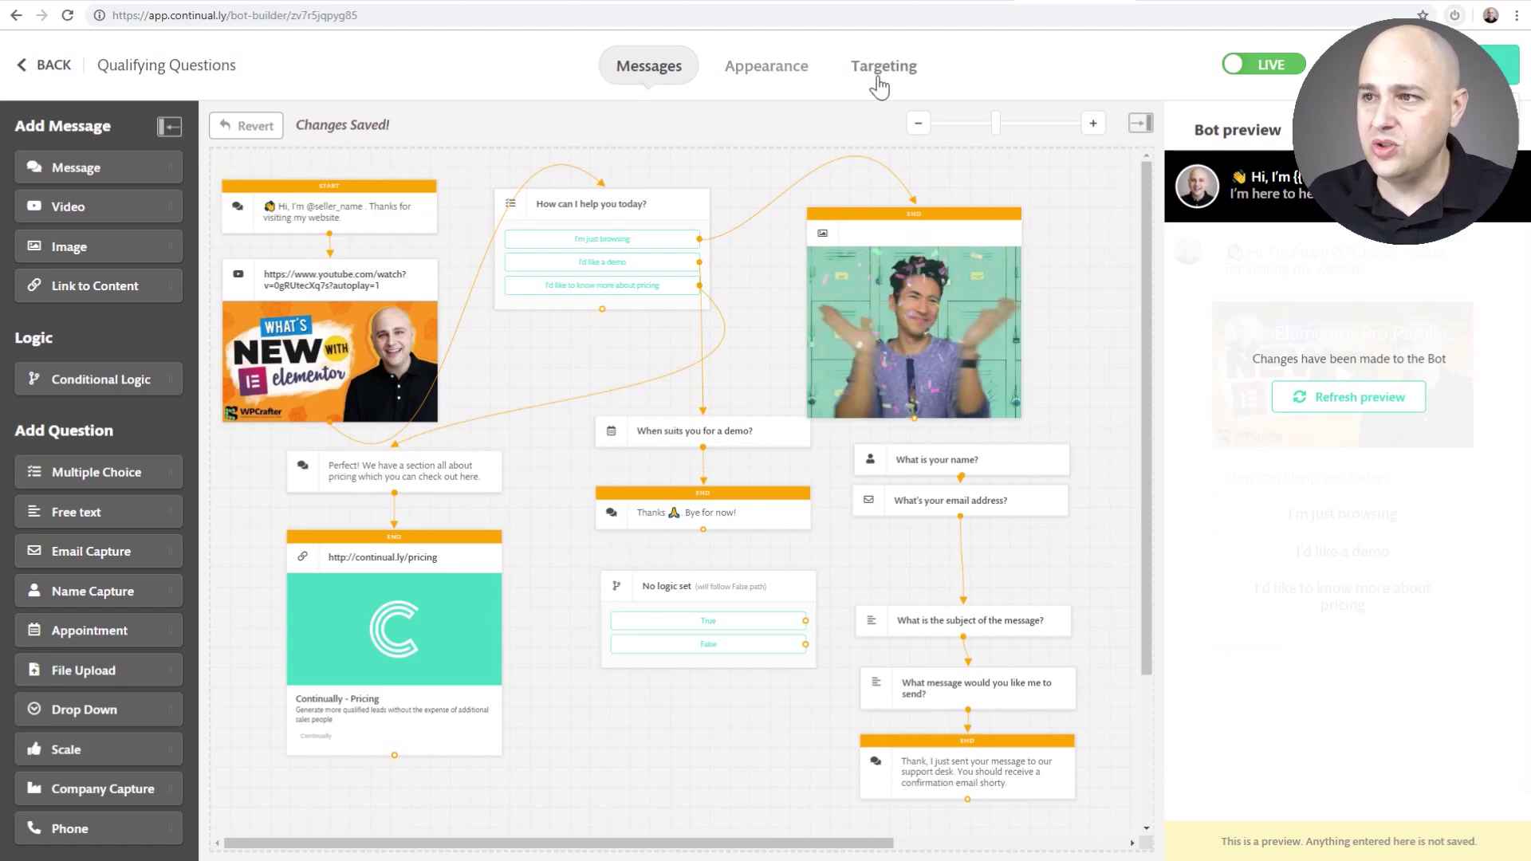
{"action": "left_click", "coordinate": [1093, 124]}
Zoom the Continually flow canvas in twice, then compare with Quriobot's step 2 editor.
{"action": "left_click", "coordinate": [1093, 123]}
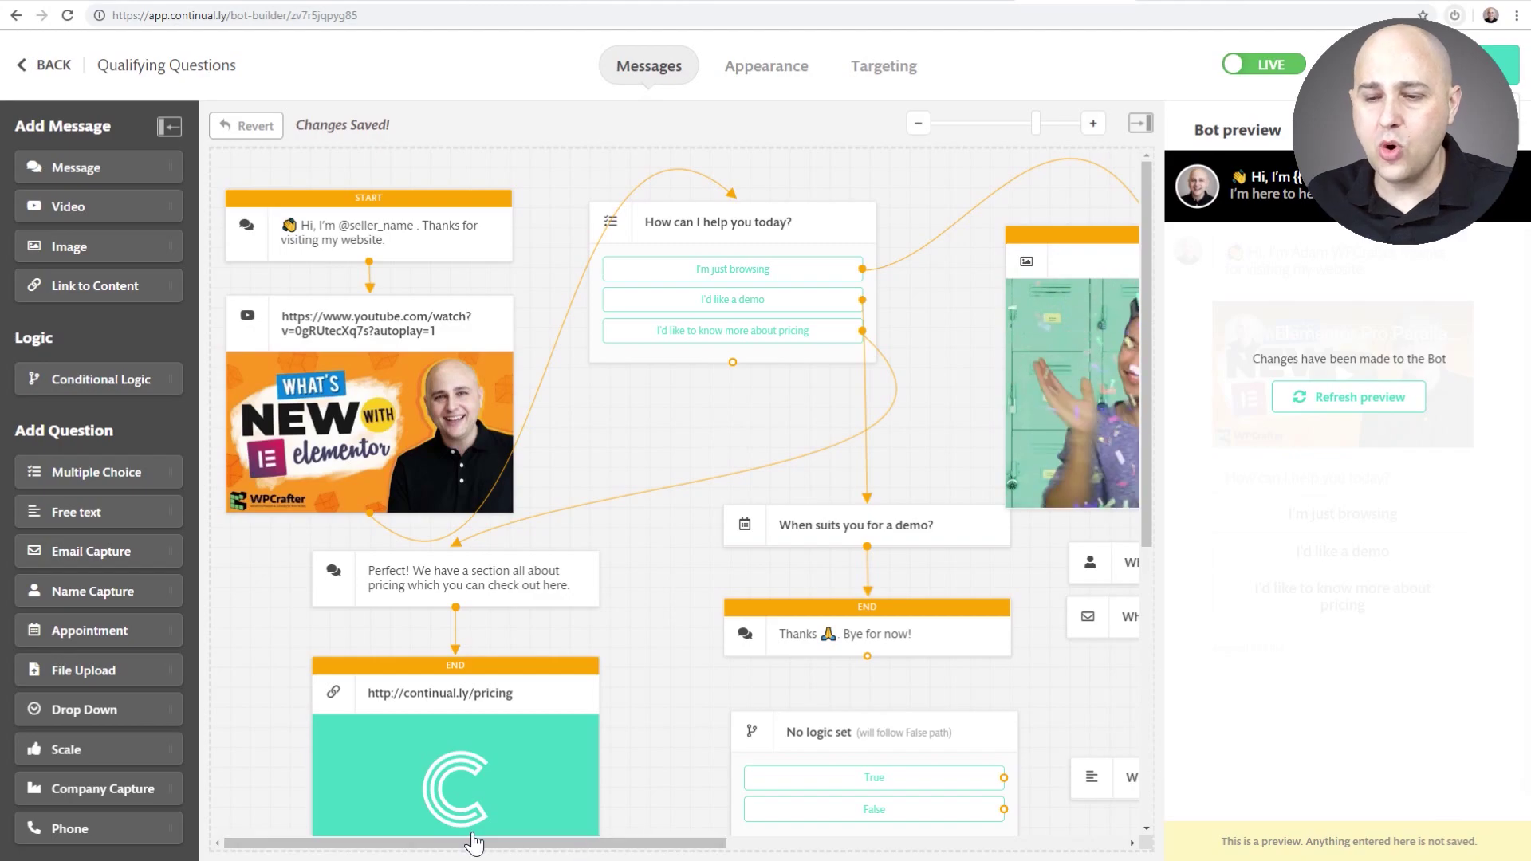
{"action": "left_click", "coordinate": [1093, 124]}
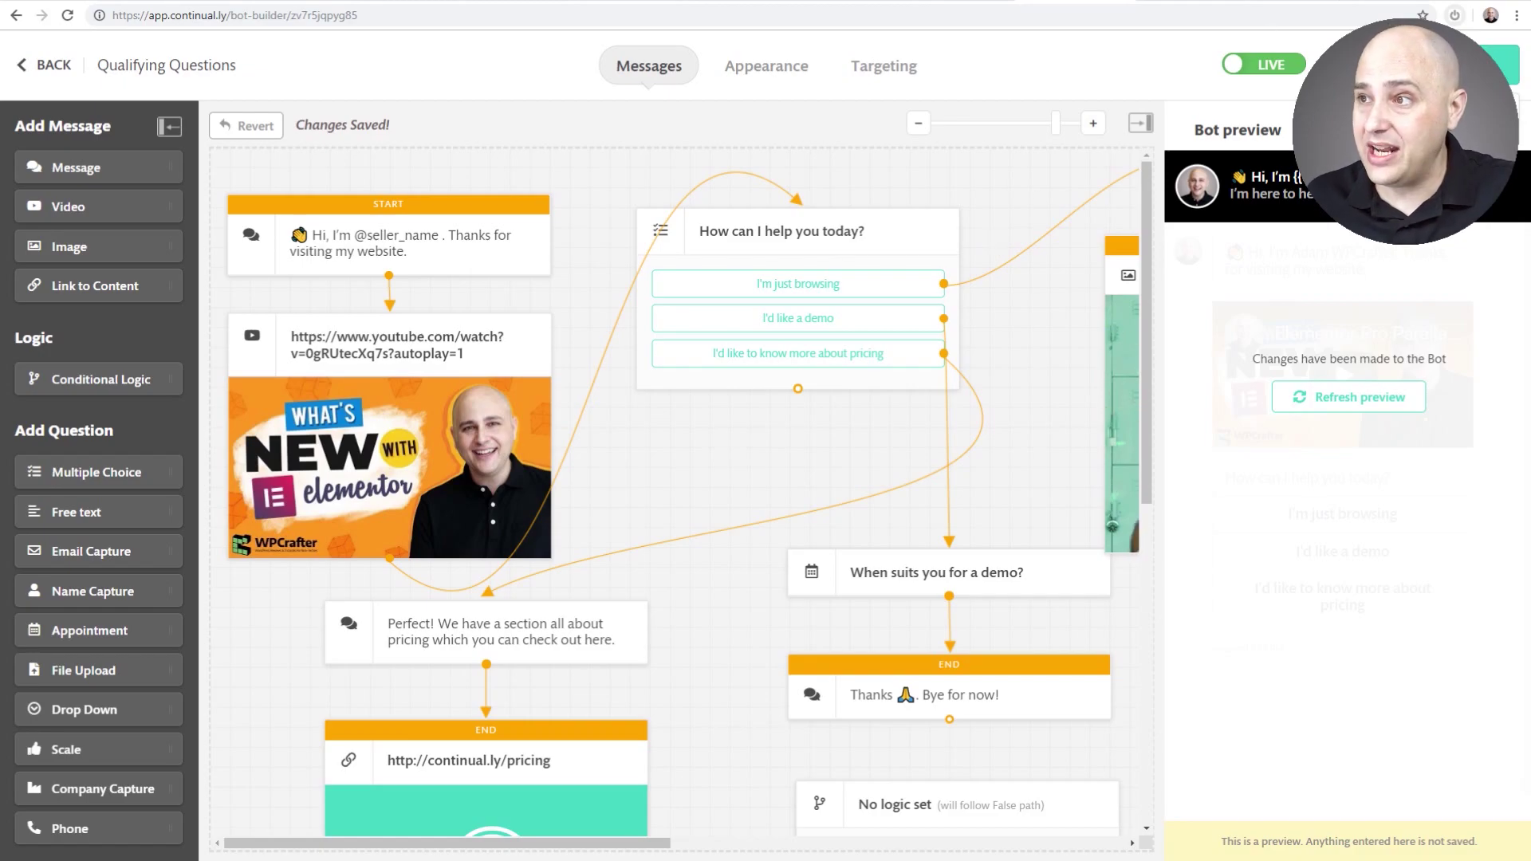
{"action": "left_click", "coordinate": [1298, 4]}
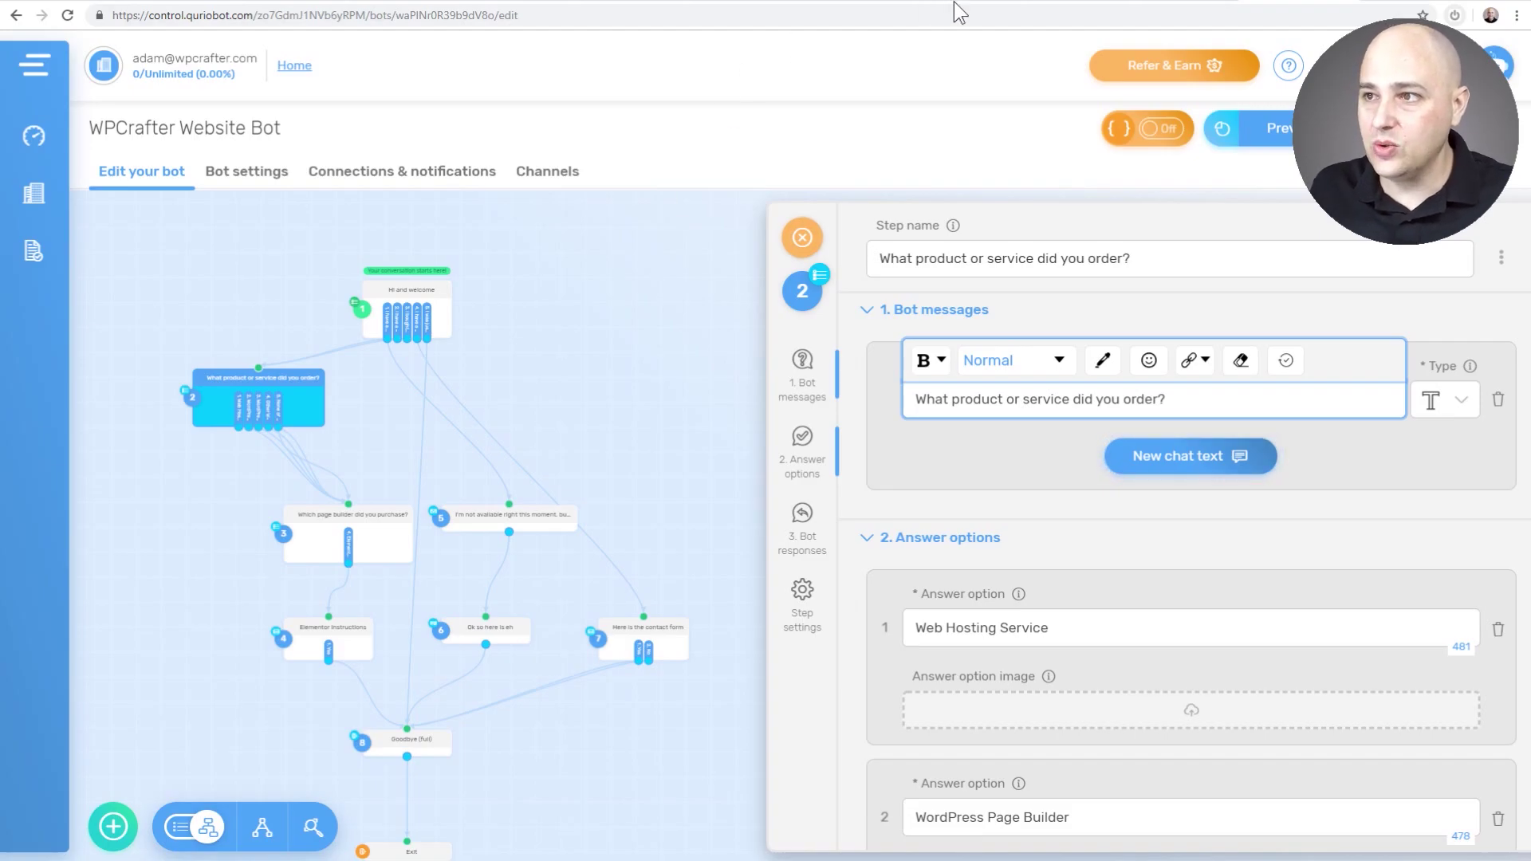
Switch back to the Continually Qualifying Questions bot builder.
{"action": "left_click", "coordinate": [1068, 6]}
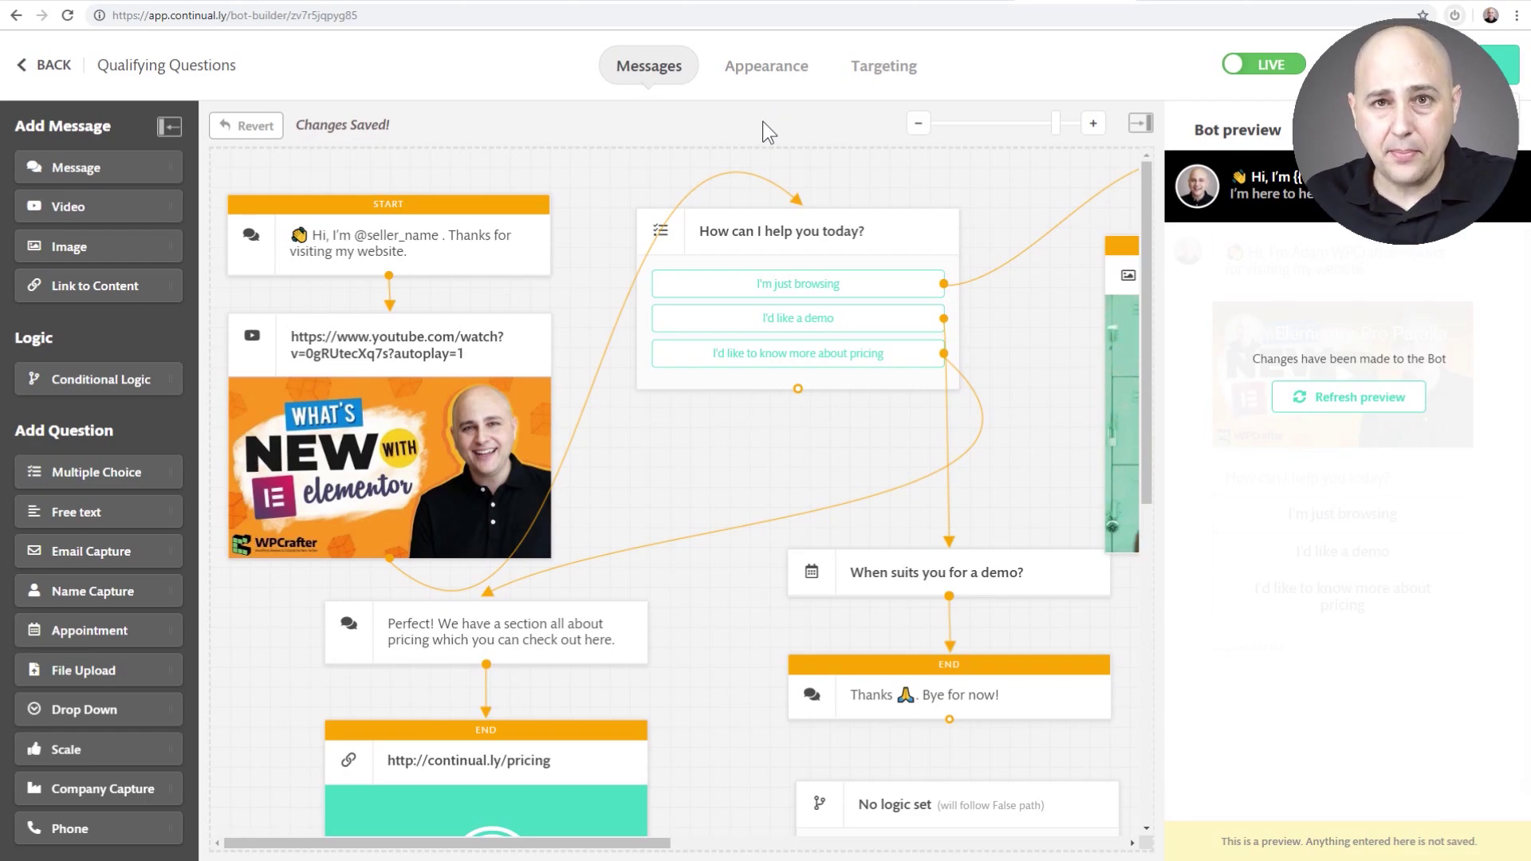
Preview the Start bot automatically, Button and Use your own button appearance formats, including the hyperlink snippet.
{"action": "left_click", "coordinate": [753, 80]}
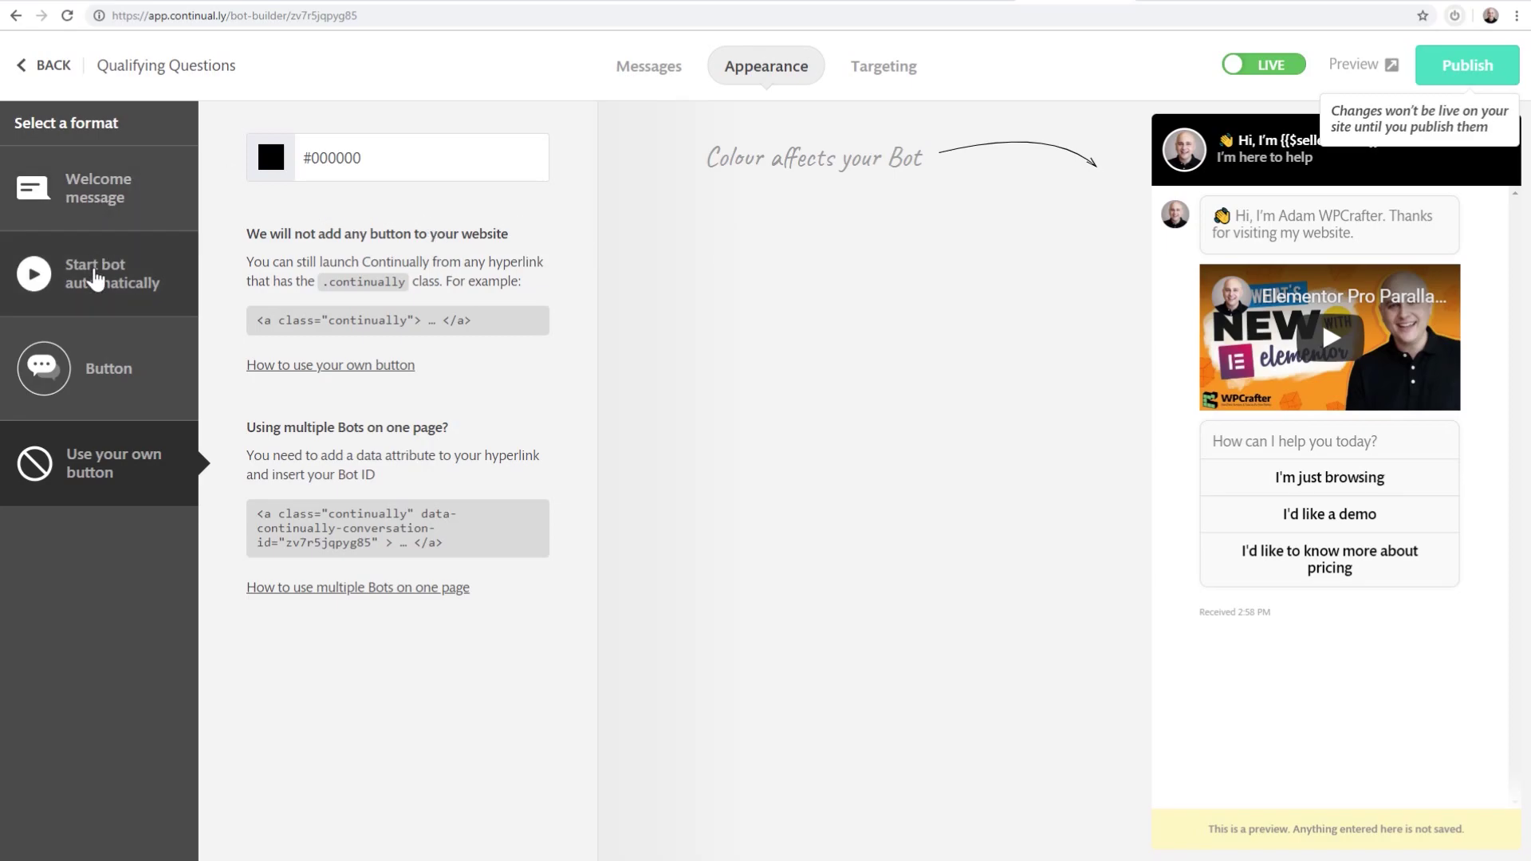
{"action": "left_click", "coordinate": [95, 279]}
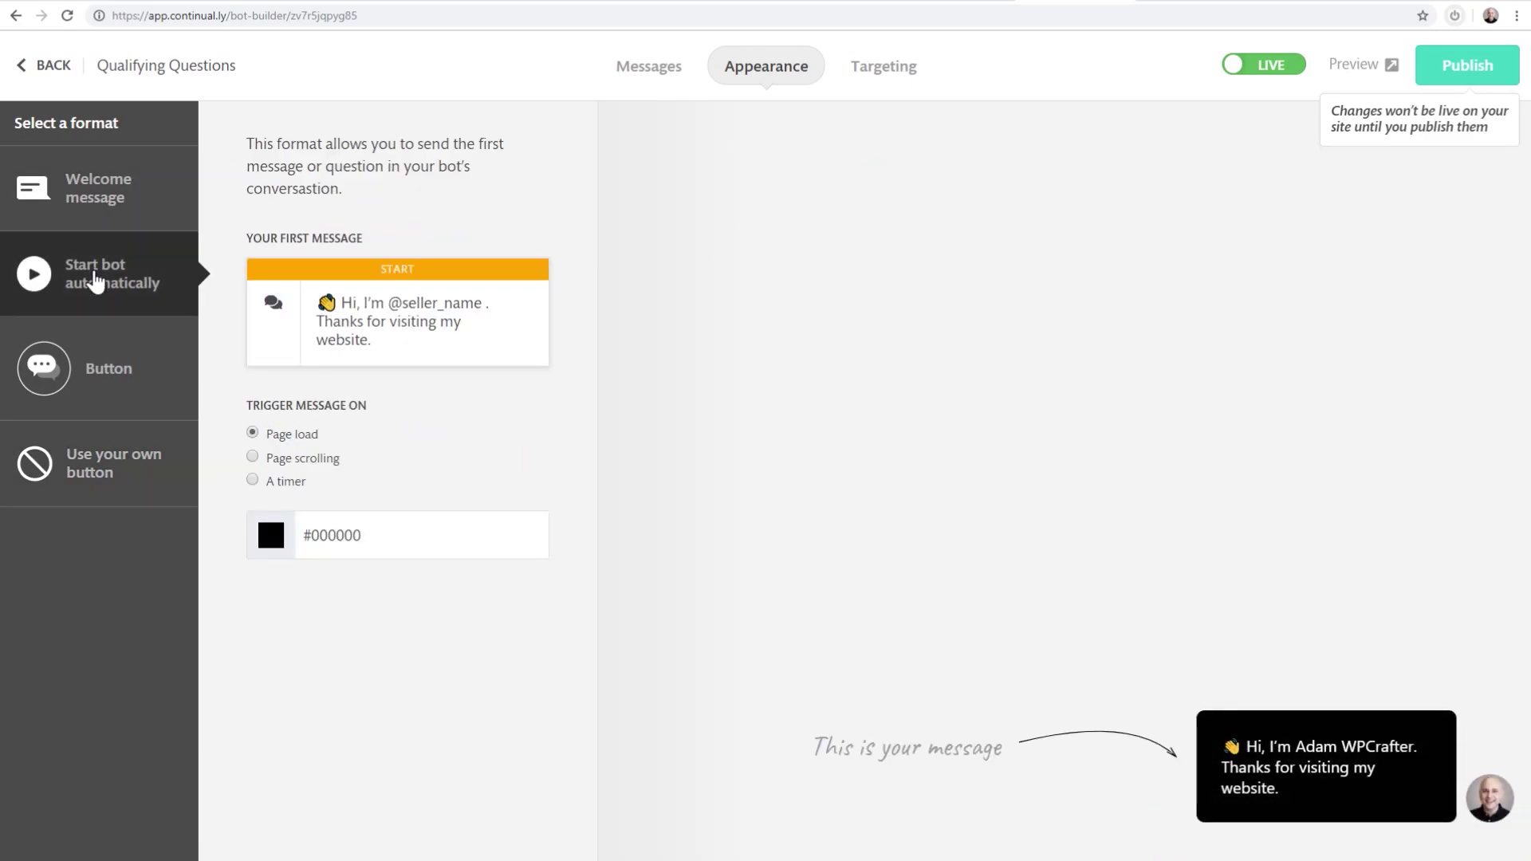
{"action": "left_click", "coordinate": [103, 369]}
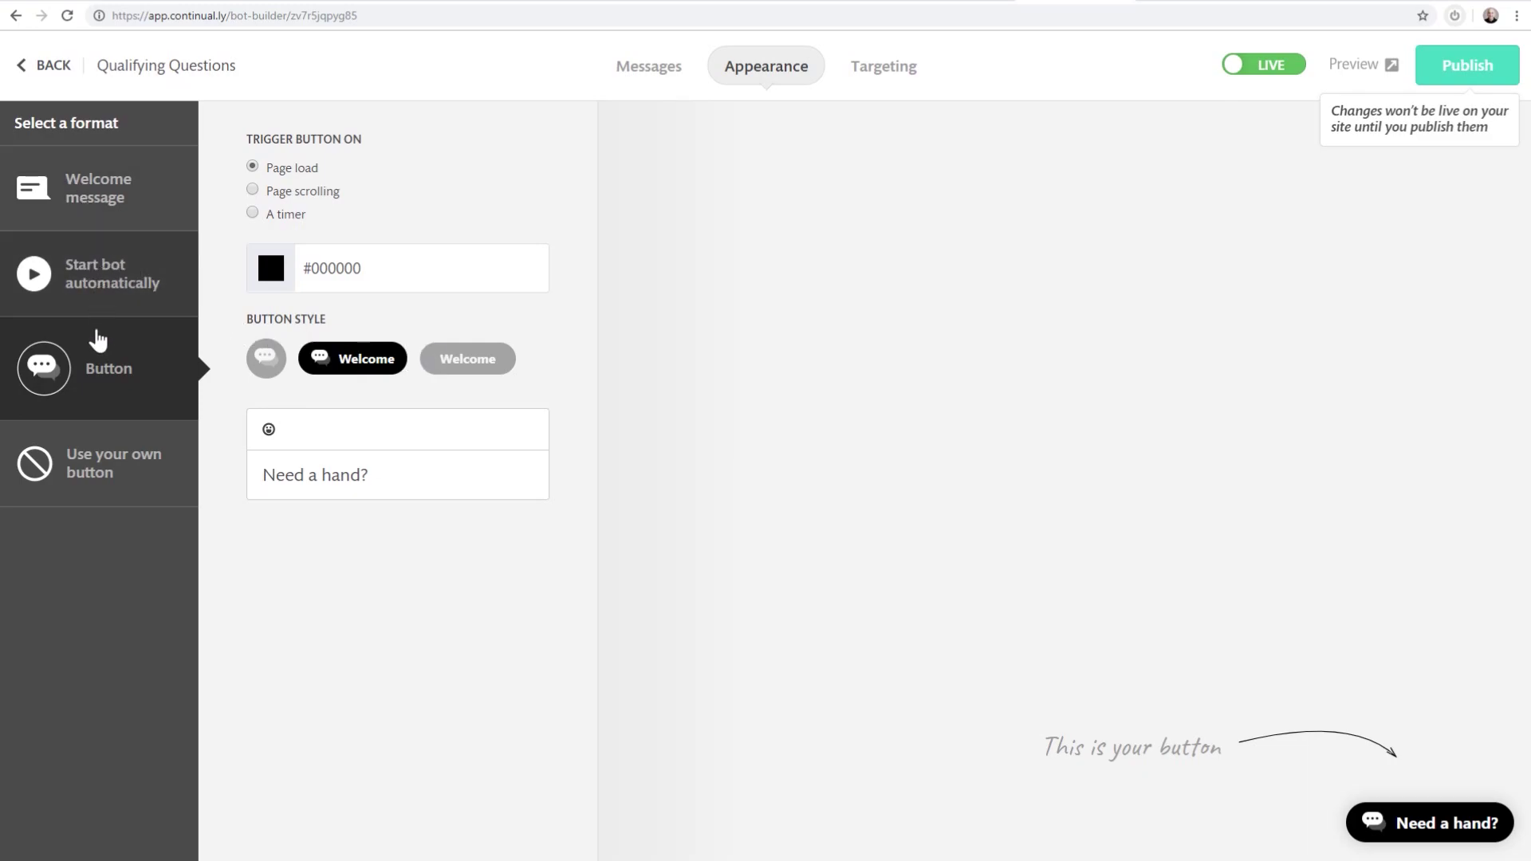
{"action": "left_click", "coordinate": [104, 475]}
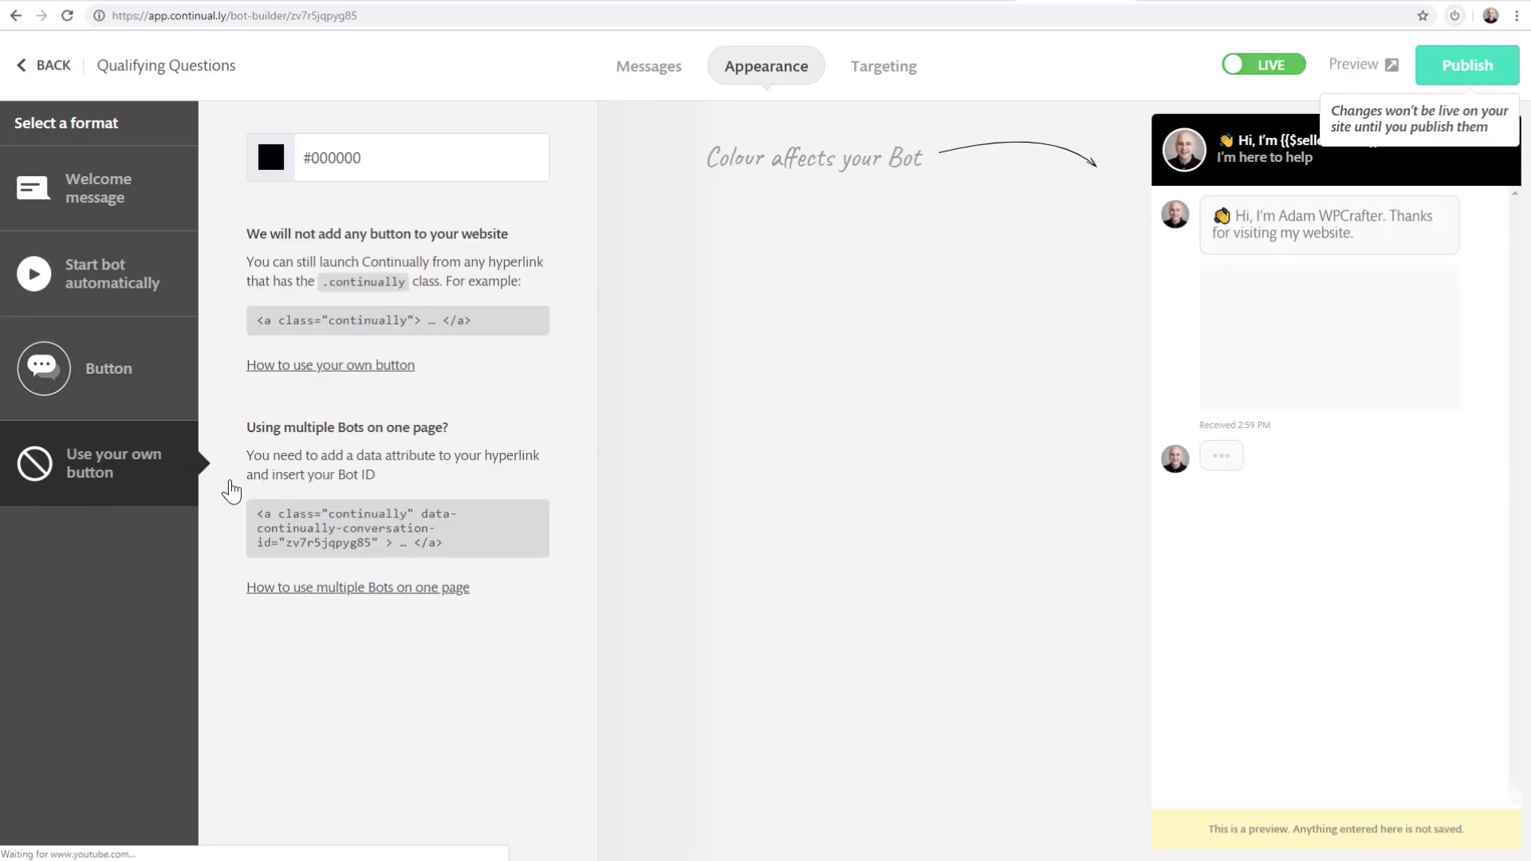
{"action": "left_click_drag", "start_coordinate": [259, 518], "coordinate": [444, 545]}
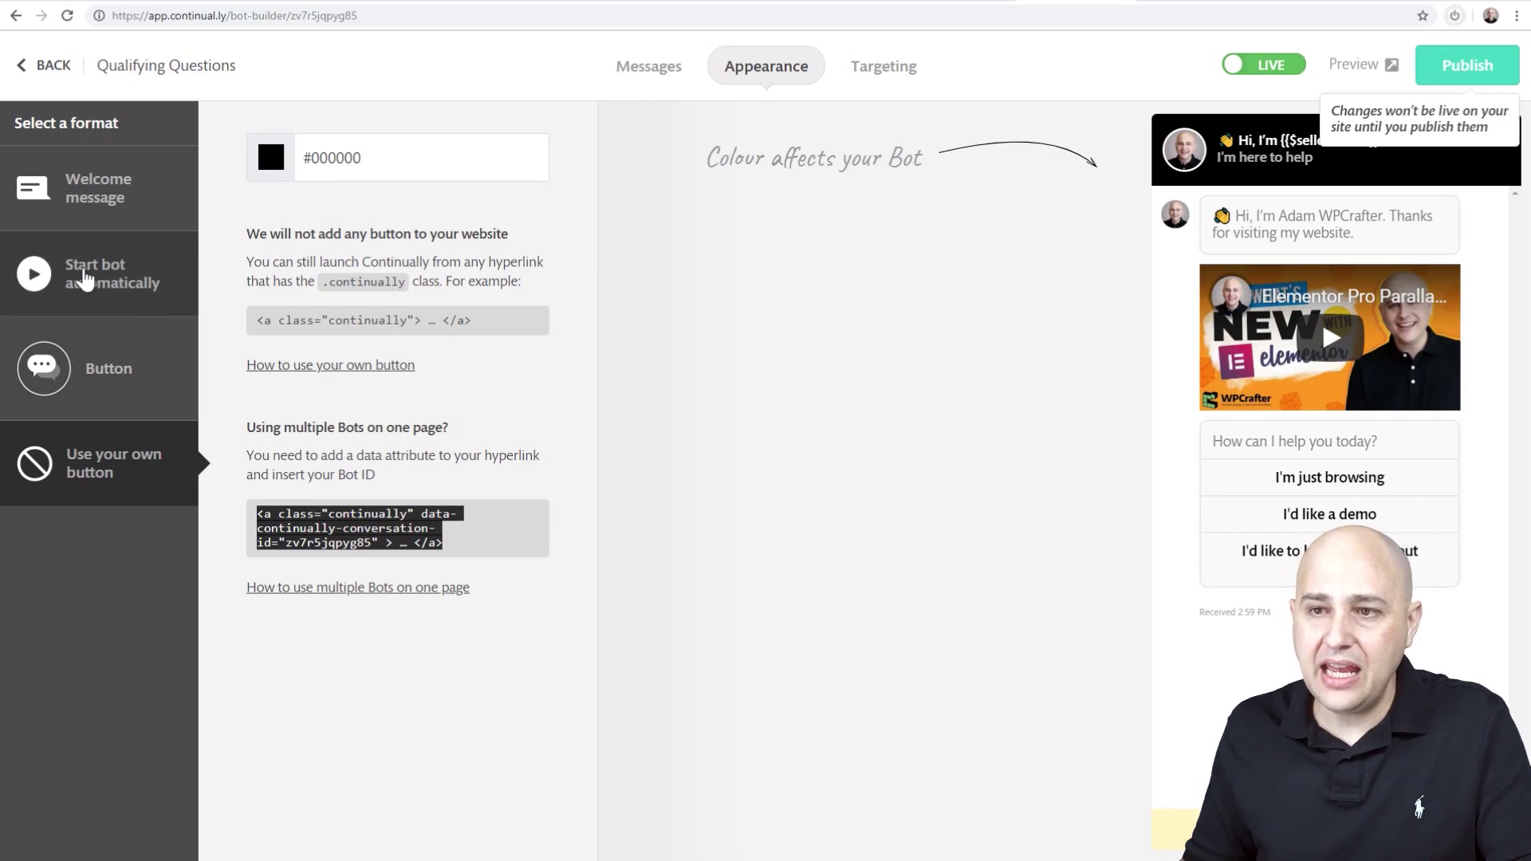
Choose the Welcome message format so the bot greets with 'How can I help you?'.
{"action": "left_click", "coordinate": [88, 279]}
{"action": "left_click", "coordinate": [99, 214]}
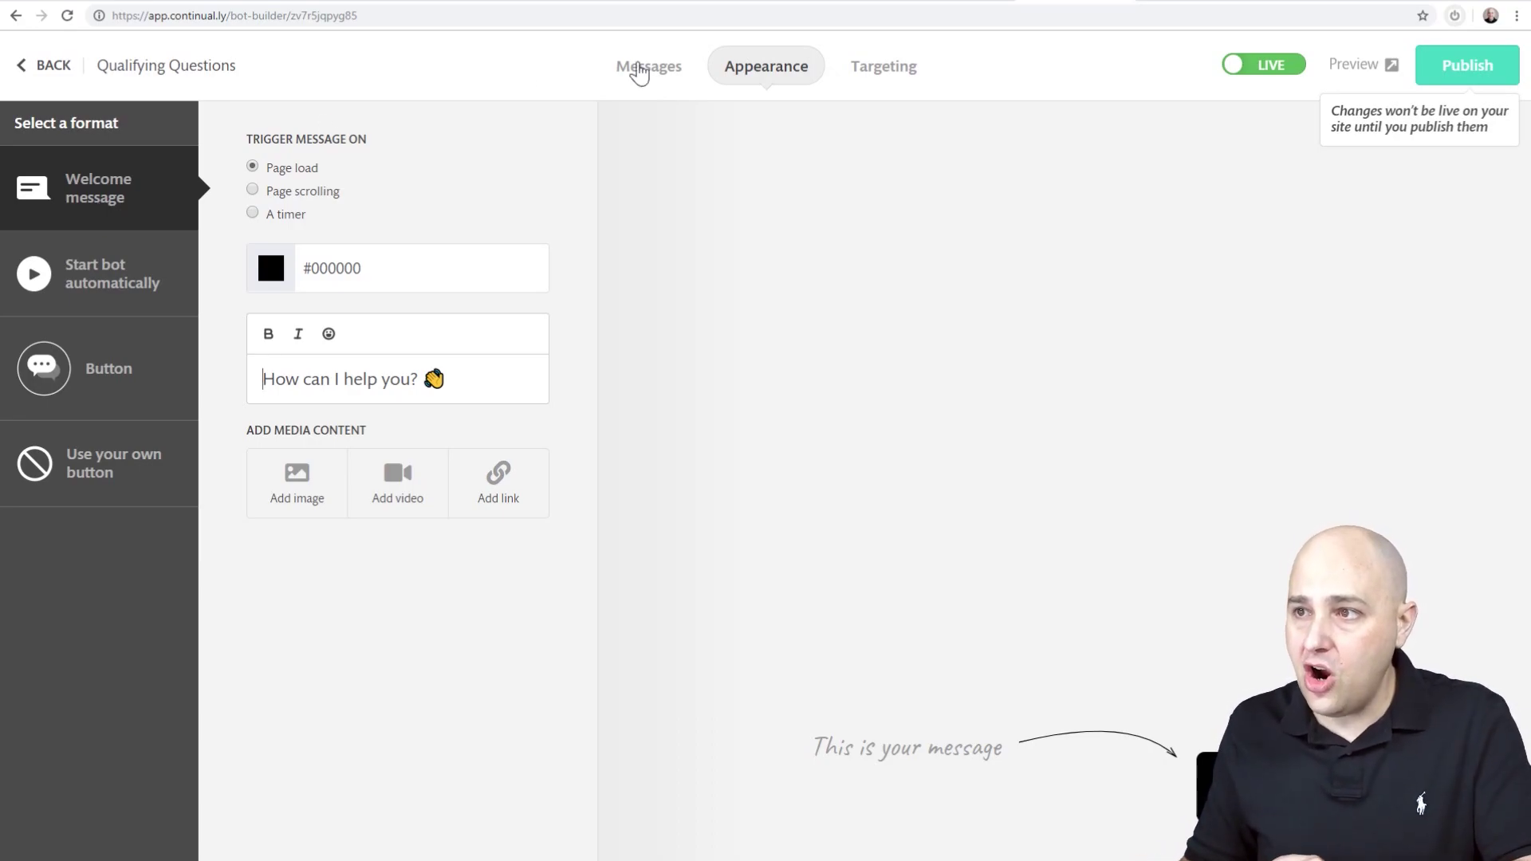
{"action": "left_click", "coordinate": [875, 81]}
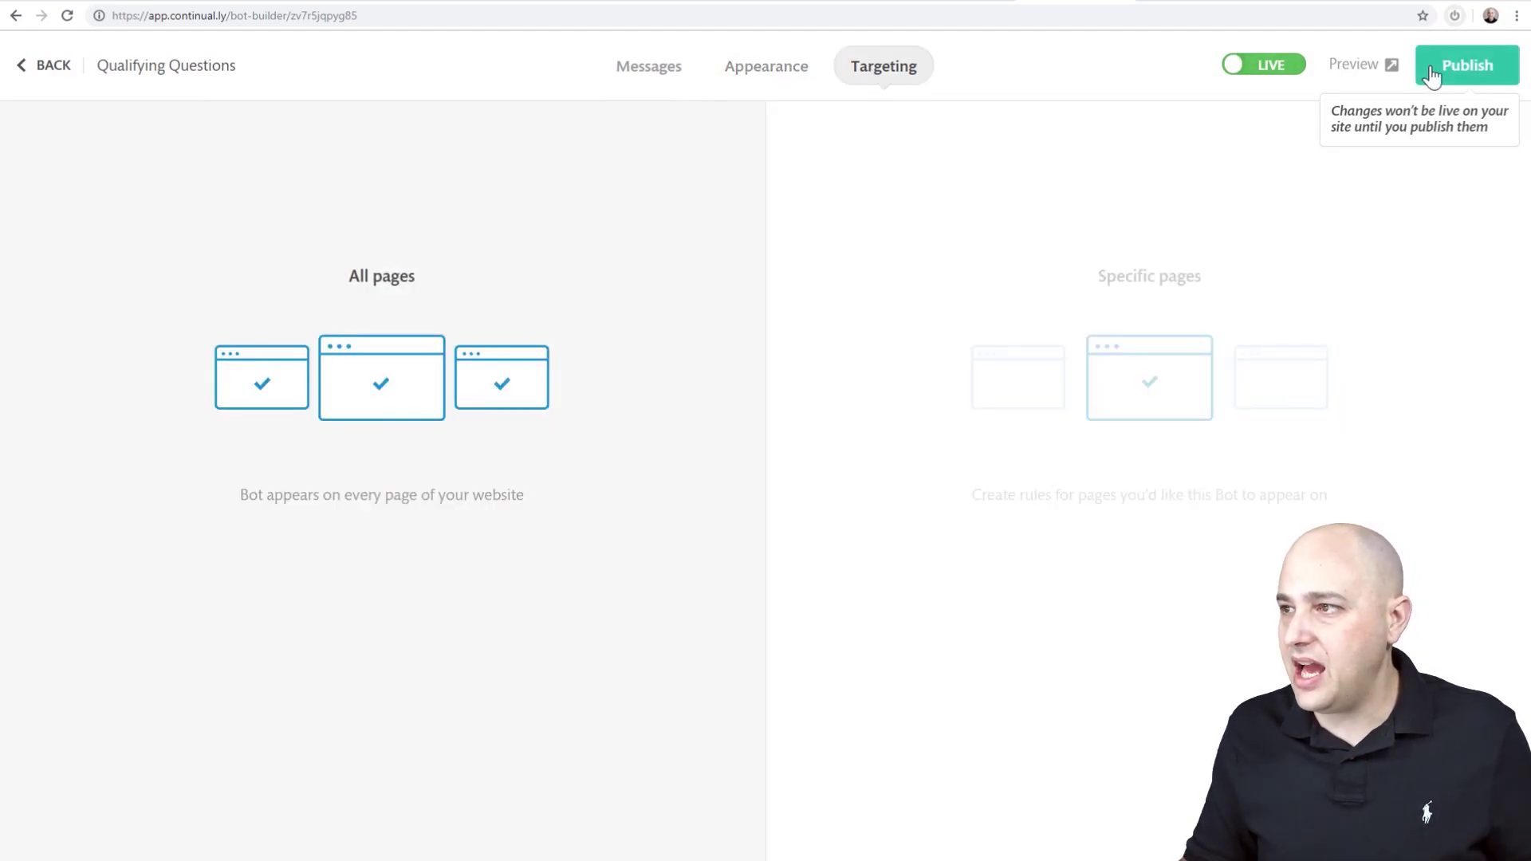
Leave the builder for the Your Bots list showing Qualifying Questions live on all pages.
{"action": "left_click", "coordinate": [51, 69]}
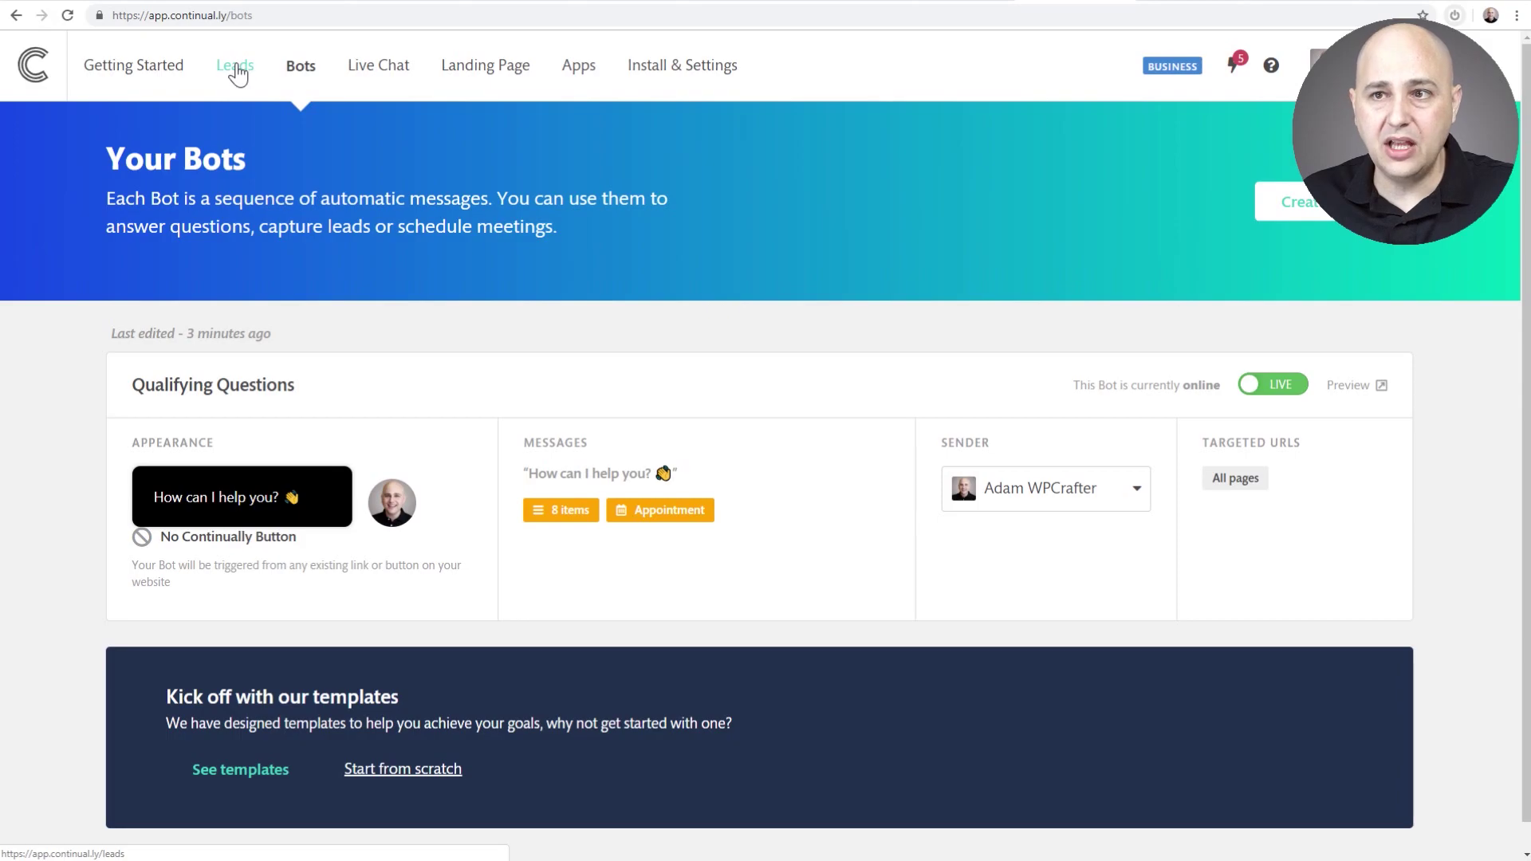
Open the example Tesla lead from Leads and scroll through its transcript and company details.
{"action": "left_click", "coordinate": [237, 72]}
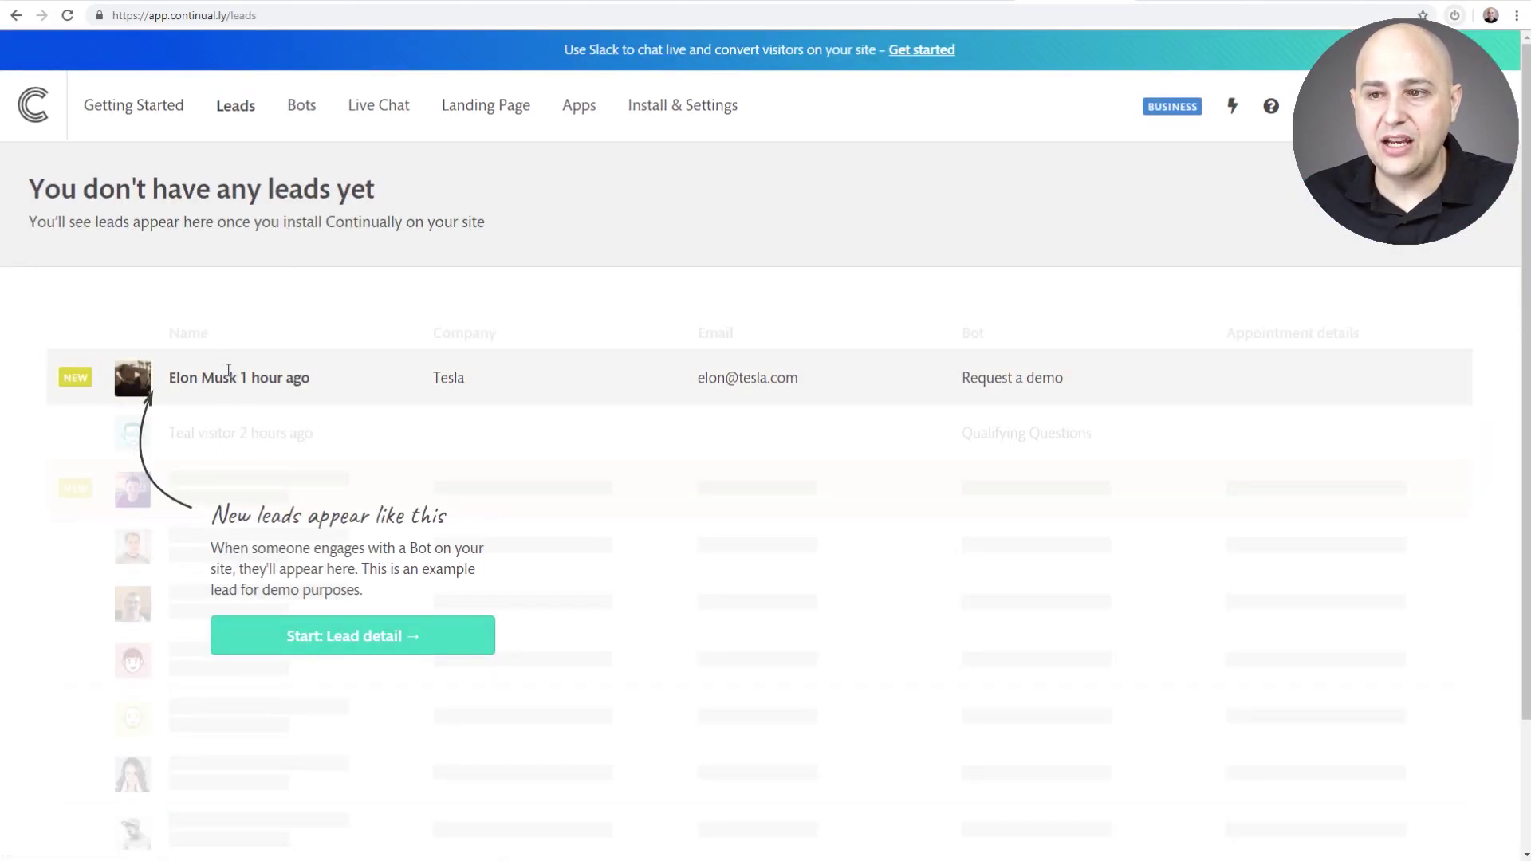
{"action": "left_click", "coordinate": [338, 634]}
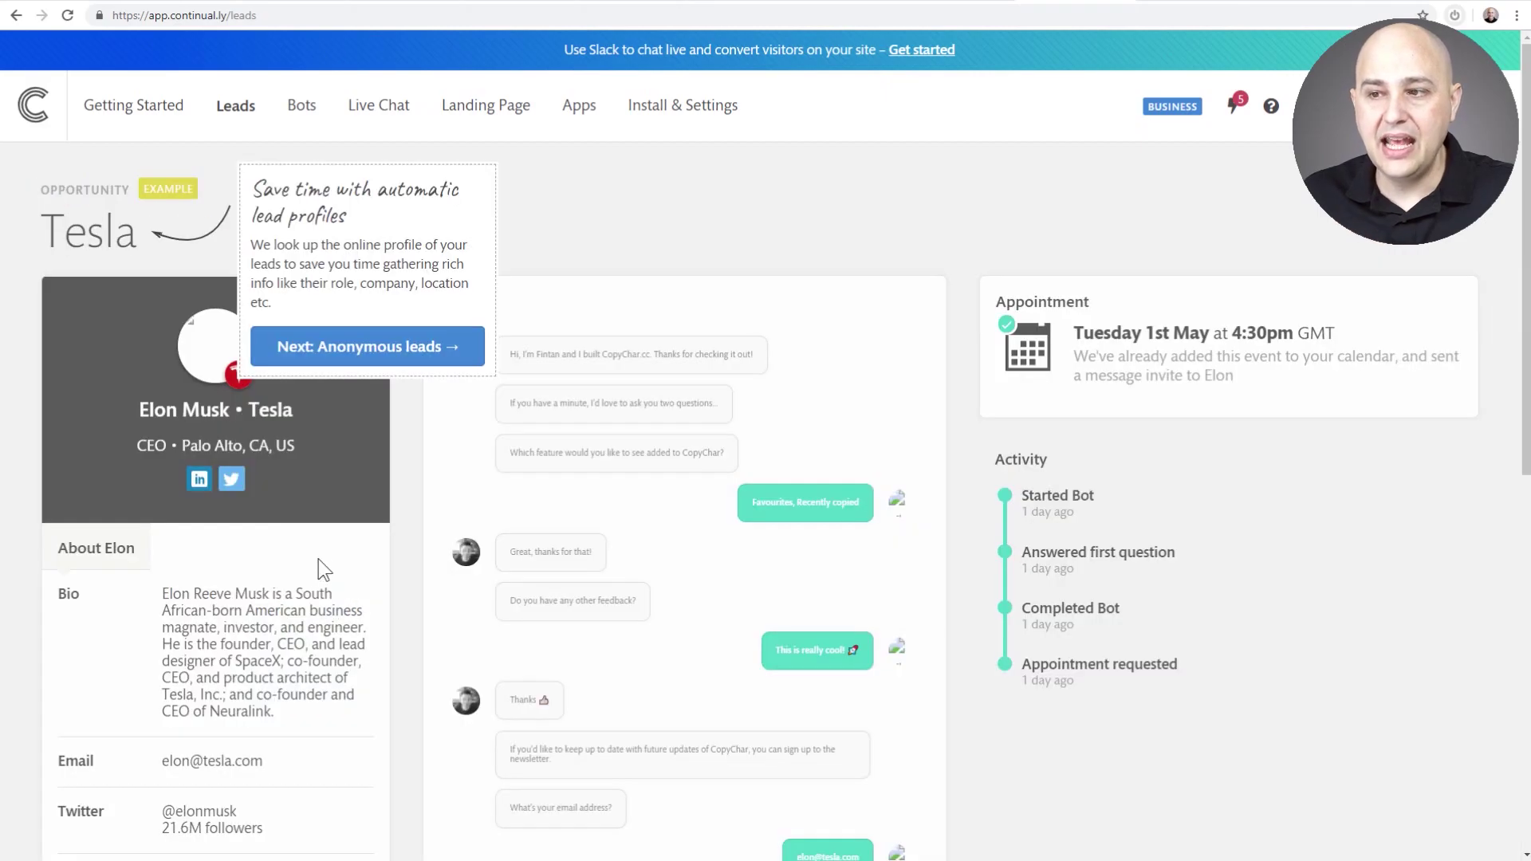
{"action": "scroll", "coordinate": [375, 534], "scroll_direction": "down", "scroll_amount": 5}
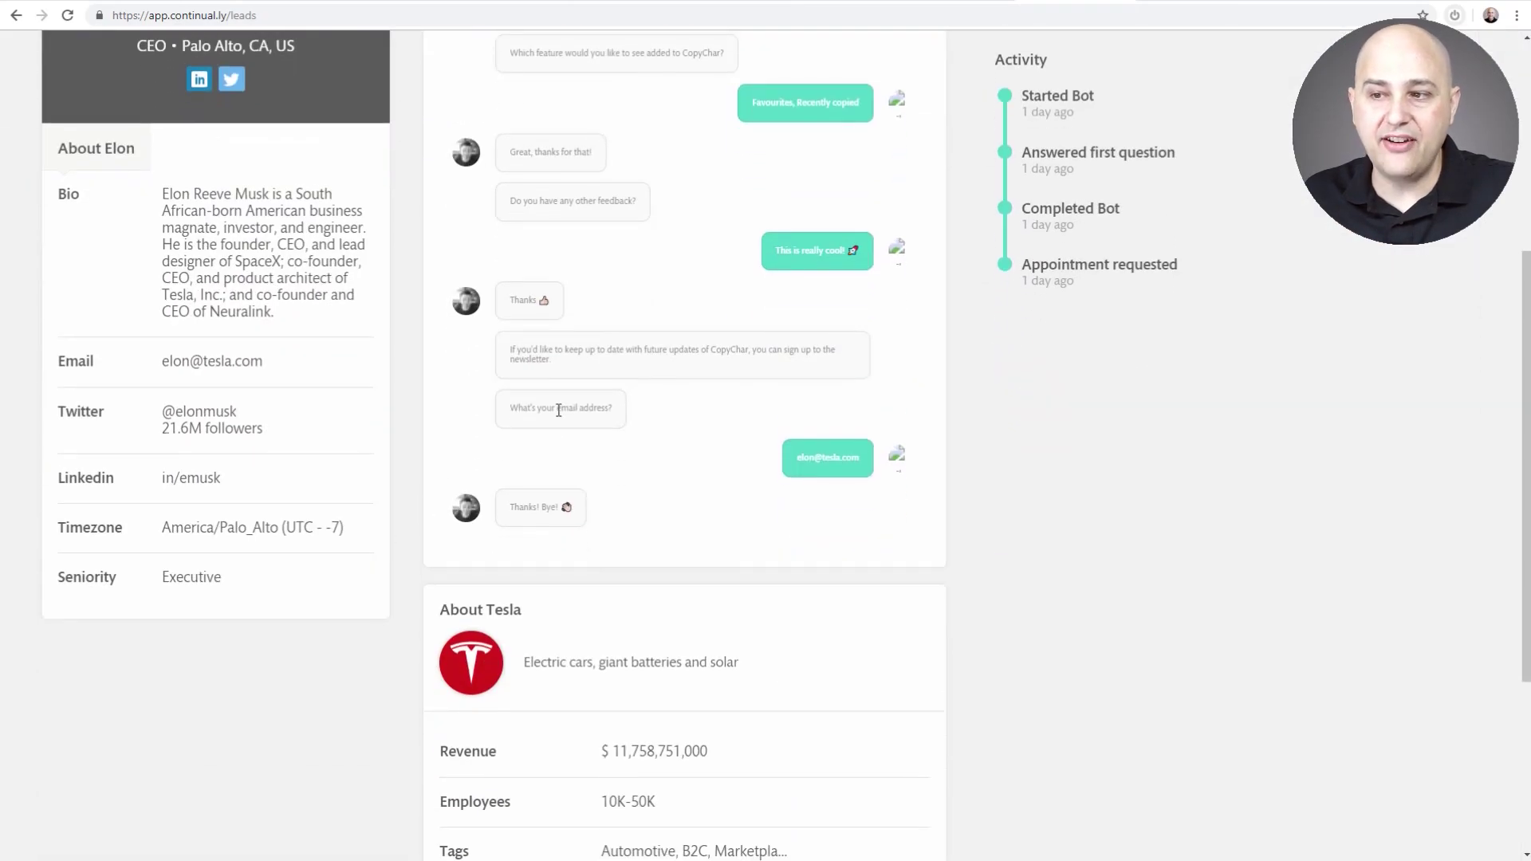
{"action": "scroll", "coordinate": [558, 410], "scroll_direction": "up", "scroll_amount": 5}
{"action": "scroll", "coordinate": [303, 429], "scroll_direction": "down", "scroll_amount": 9}
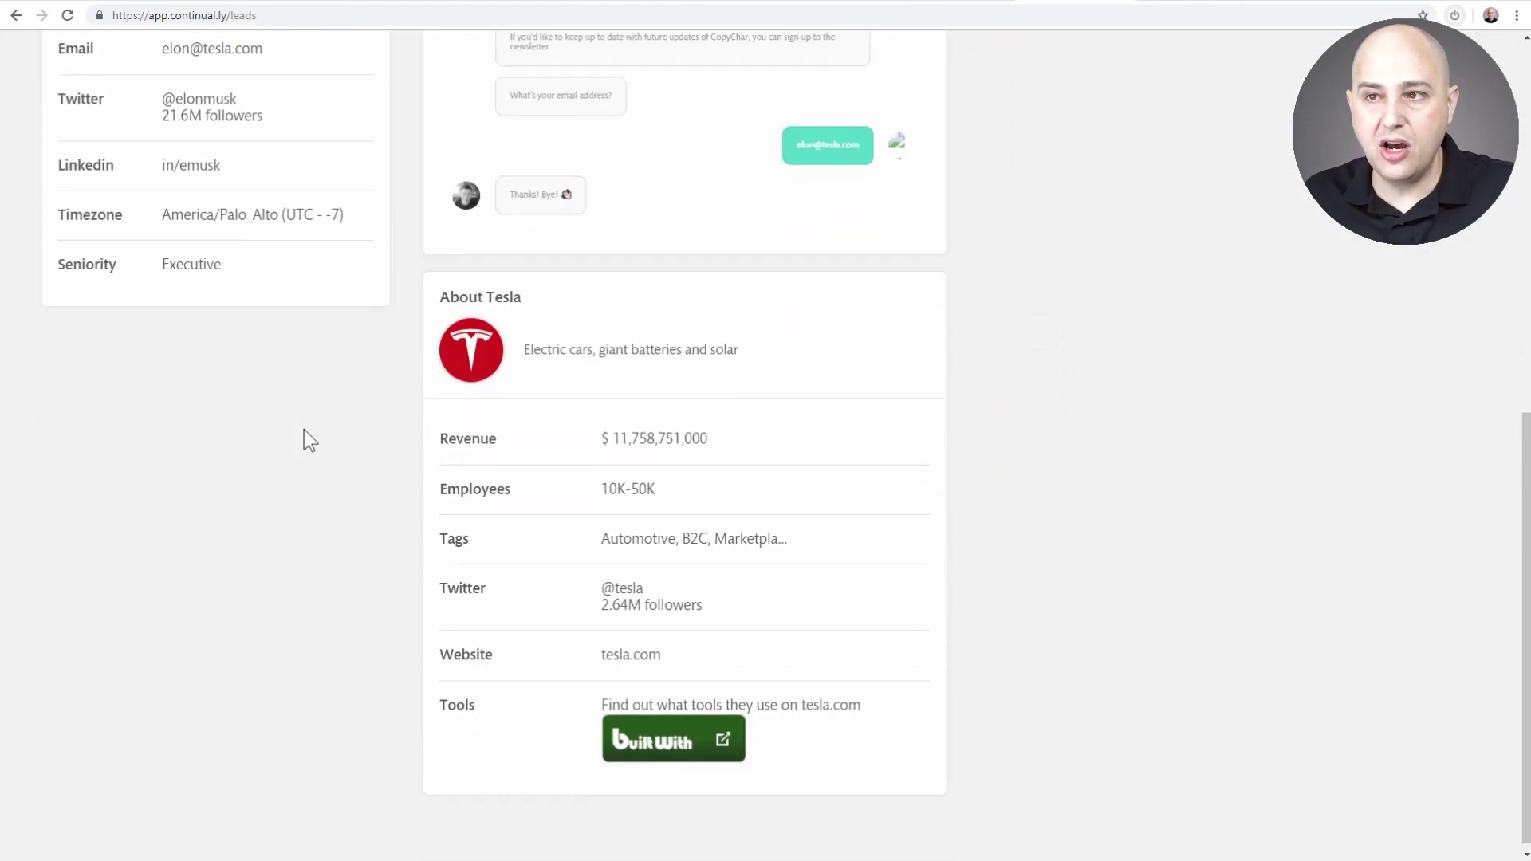
{"action": "scroll", "coordinate": [304, 429], "scroll_direction": "up", "scroll_amount": 9}
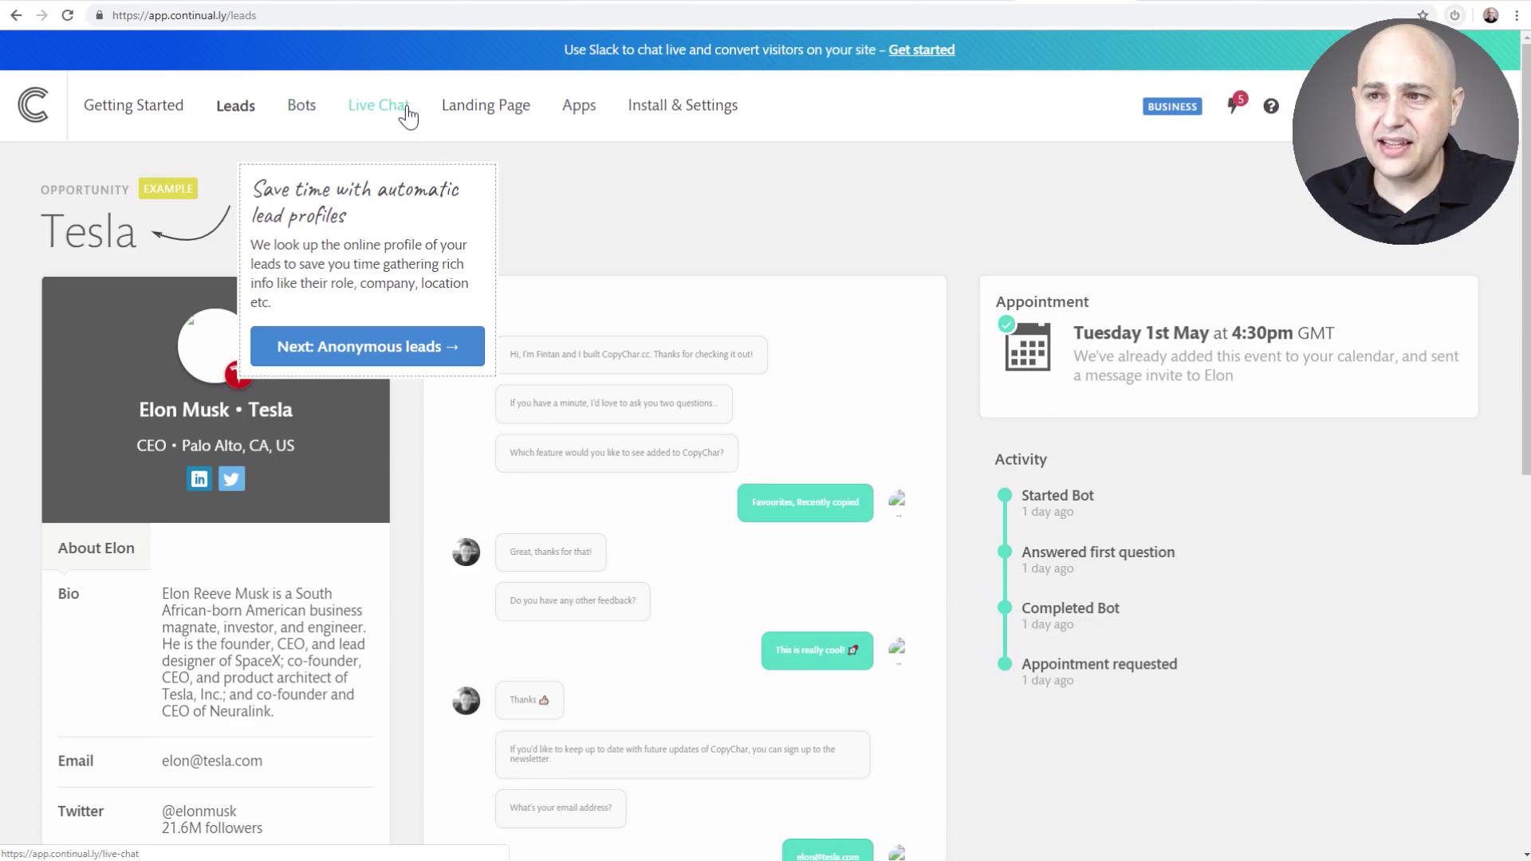
{"action": "left_click", "coordinate": [475, 114]}
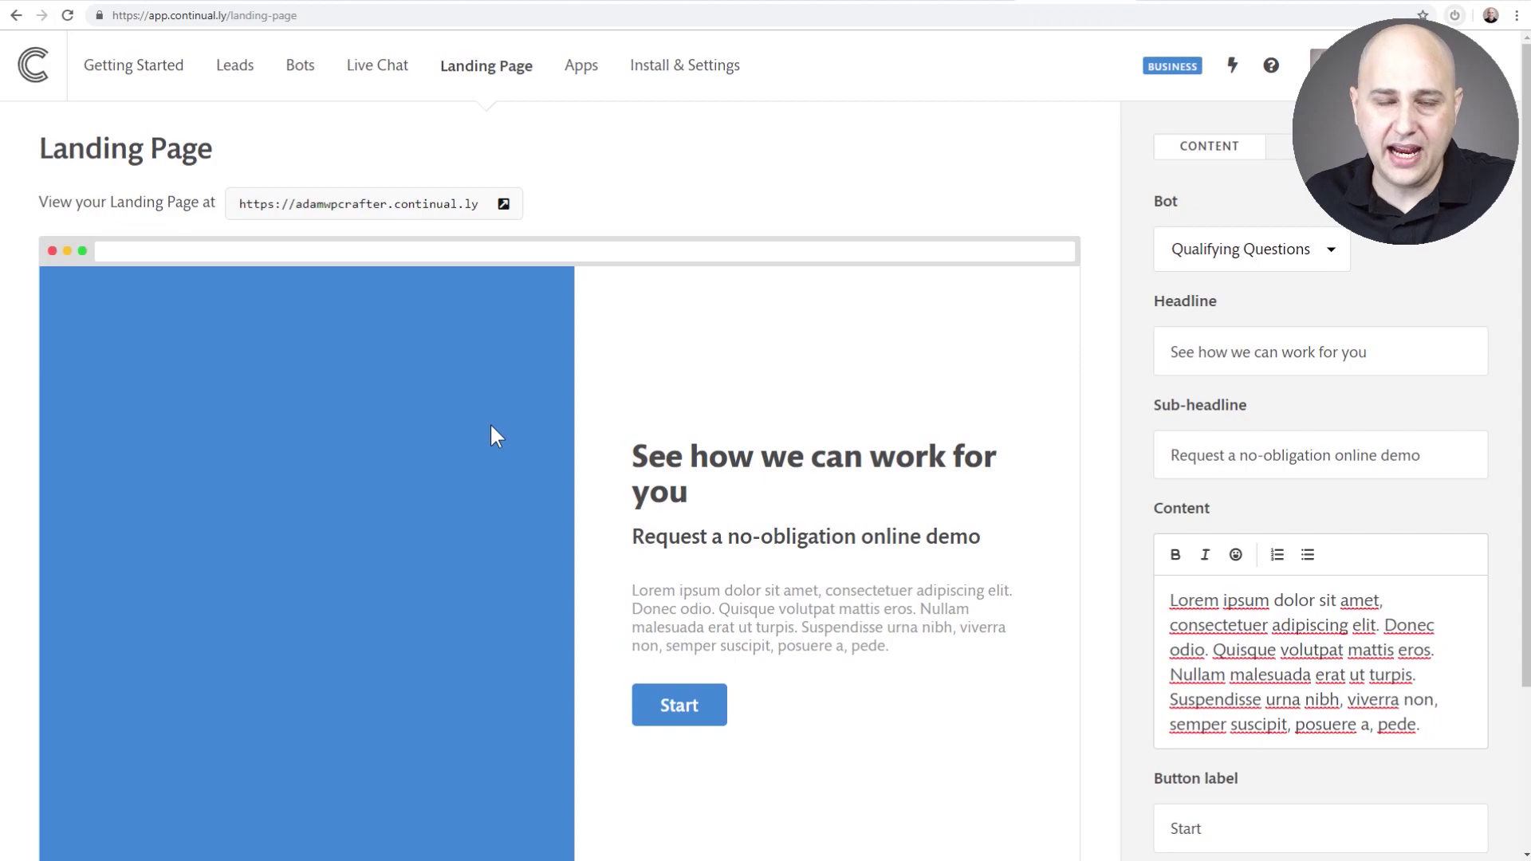
Scroll through the 'See how we can work for you' landing page editor.
{"action": "scroll", "coordinate": [492, 435], "scroll_direction": "down", "scroll_amount": 2}
{"action": "scroll", "coordinate": [492, 434], "scroll_direction": "up", "scroll_amount": 2}
{"action": "scroll", "coordinate": [481, 397], "scroll_direction": "up", "scroll_amount": 1}
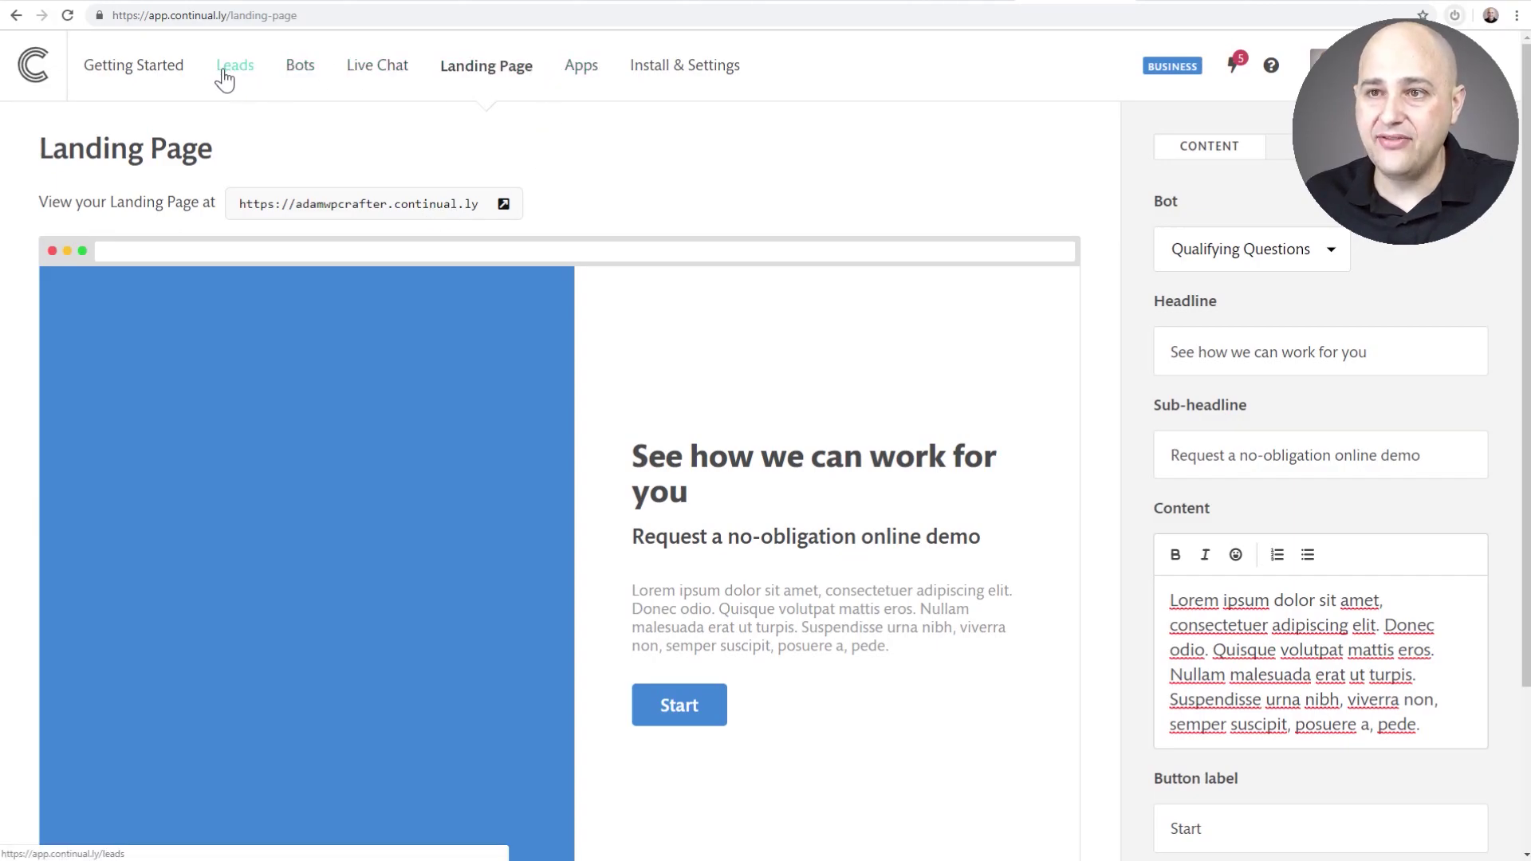
{"action": "left_click", "coordinate": [687, 74]}
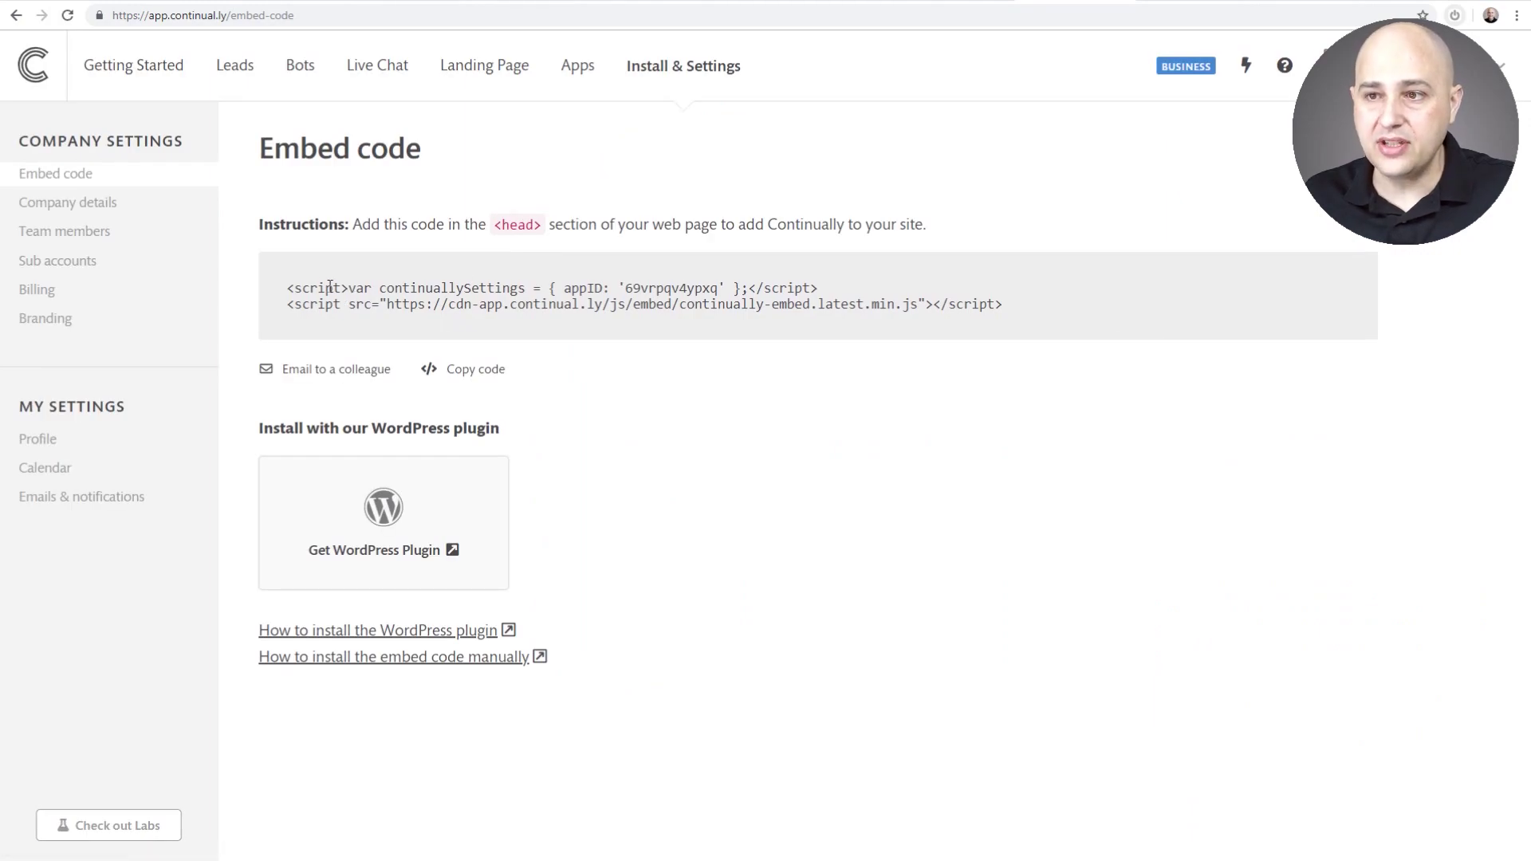
Highlight the head-section embed script and the WordPress plugin install heading.
{"action": "left_click_drag", "start_coordinate": [288, 287], "coordinate": [1049, 307]}
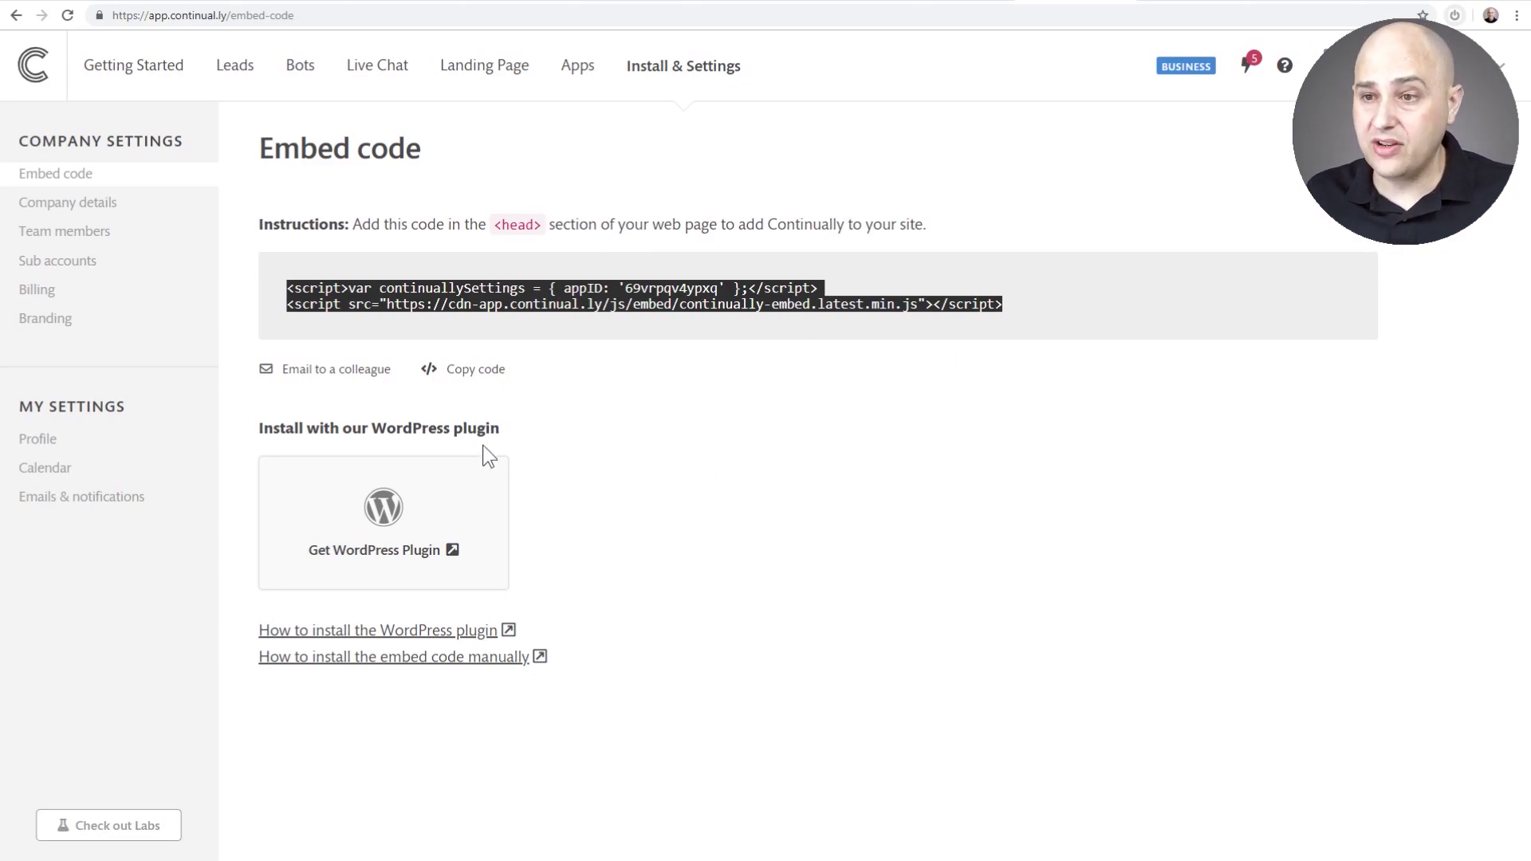
{"action": "left_click_drag", "start_coordinate": [501, 431], "coordinate": [229, 438]}
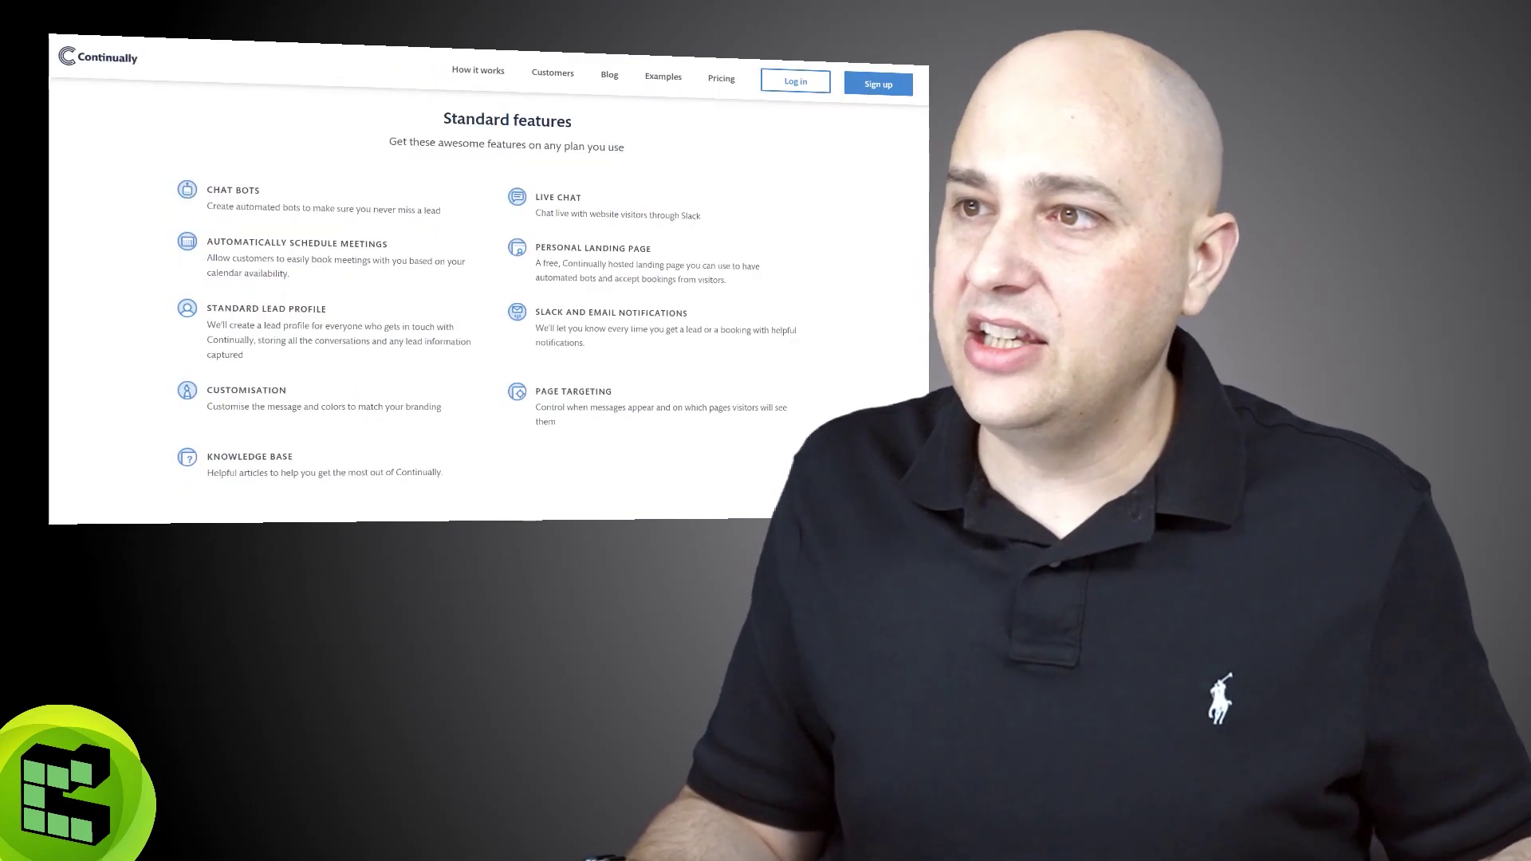
Scroll up from Standard features to the 'Never miss a lead from your website' homepage header.
{"action": "scroll", "coordinate": [191, 209], "scroll_direction": "up", "scroll_amount": 15}
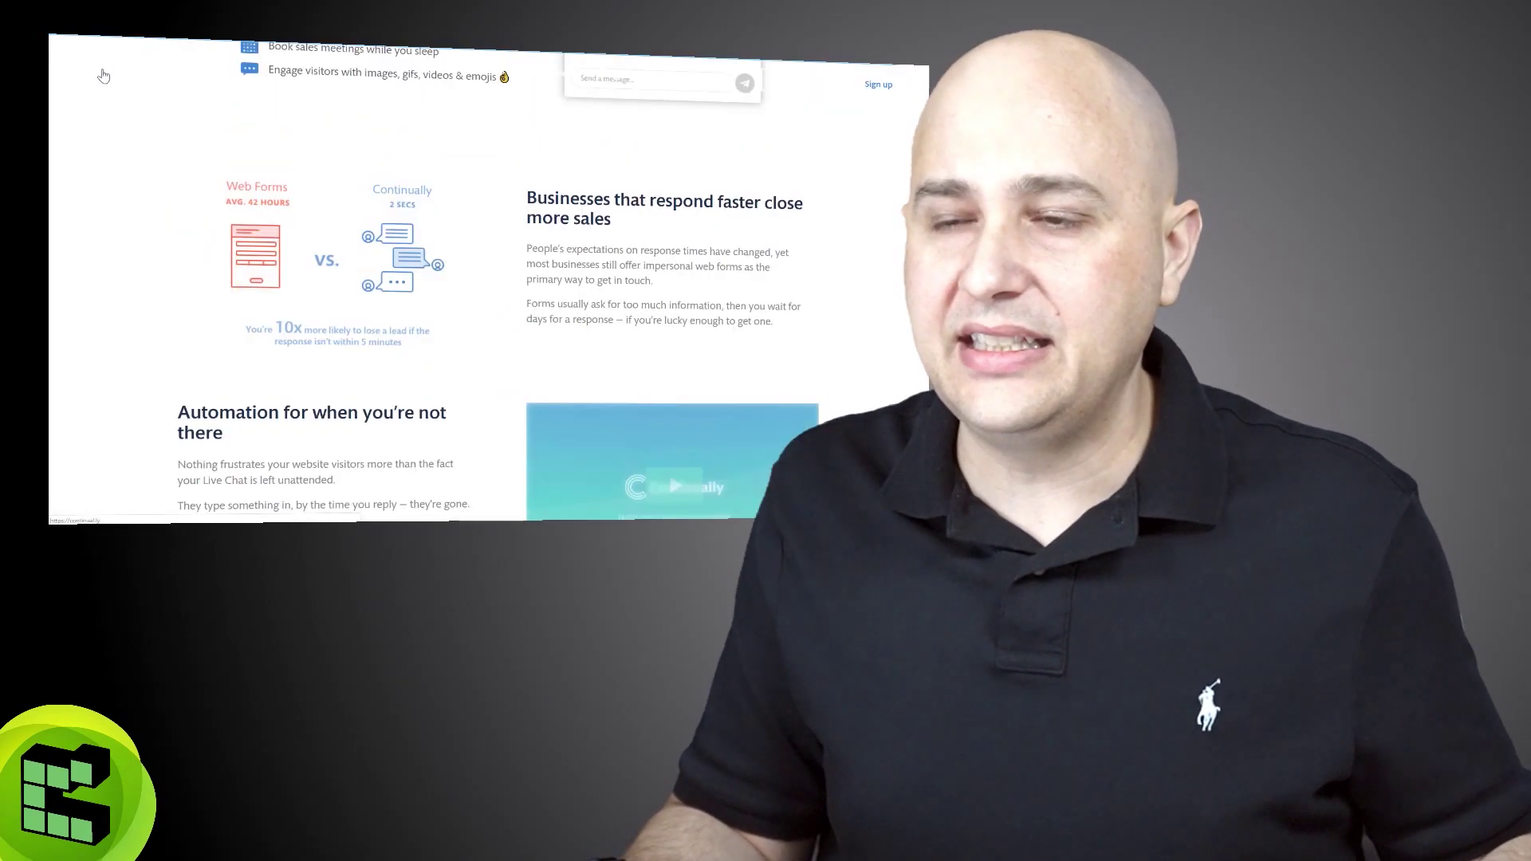